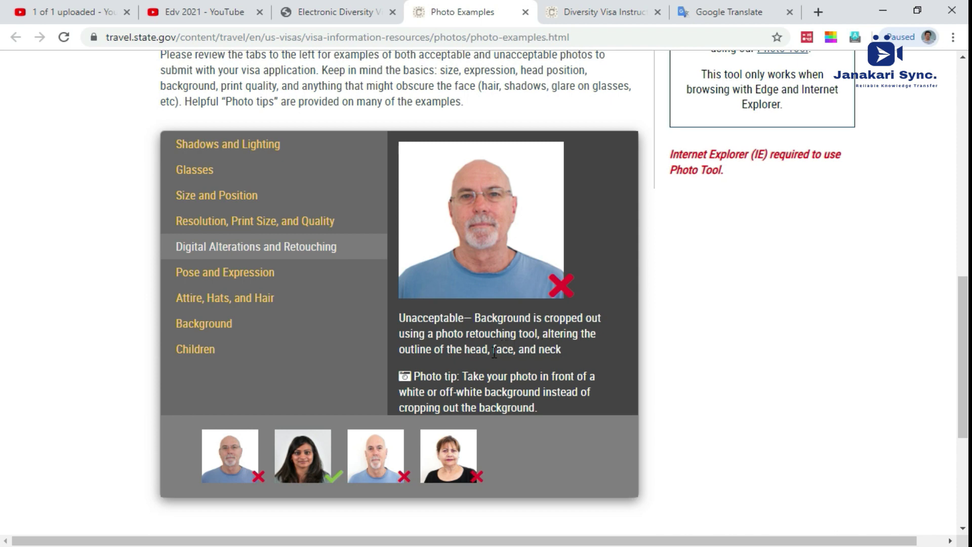
Step: Browse the Pose and Expression, Attire Hats and Hair, Background and Children photo example tabs
{"action": "left_click", "coordinate": [208, 273]}
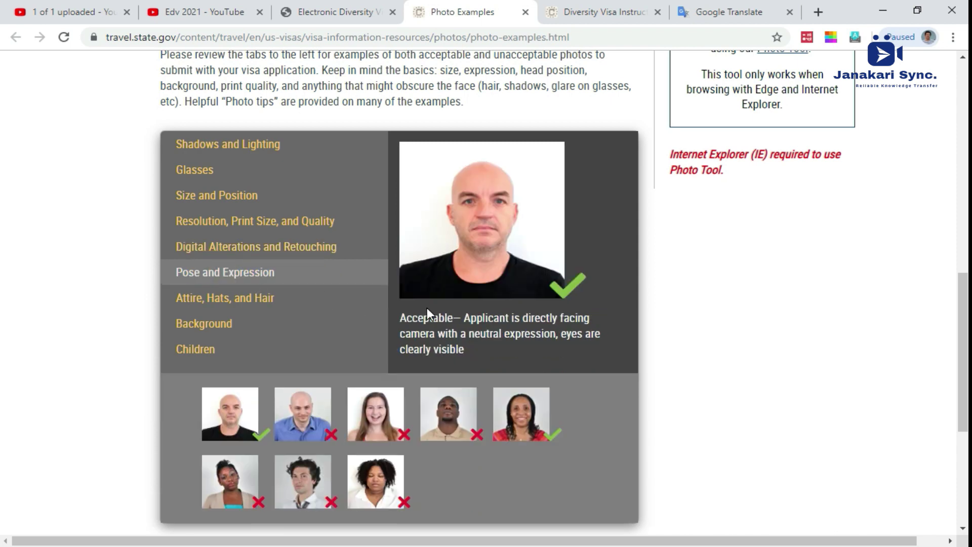
{"action": "left_click", "coordinate": [229, 301]}
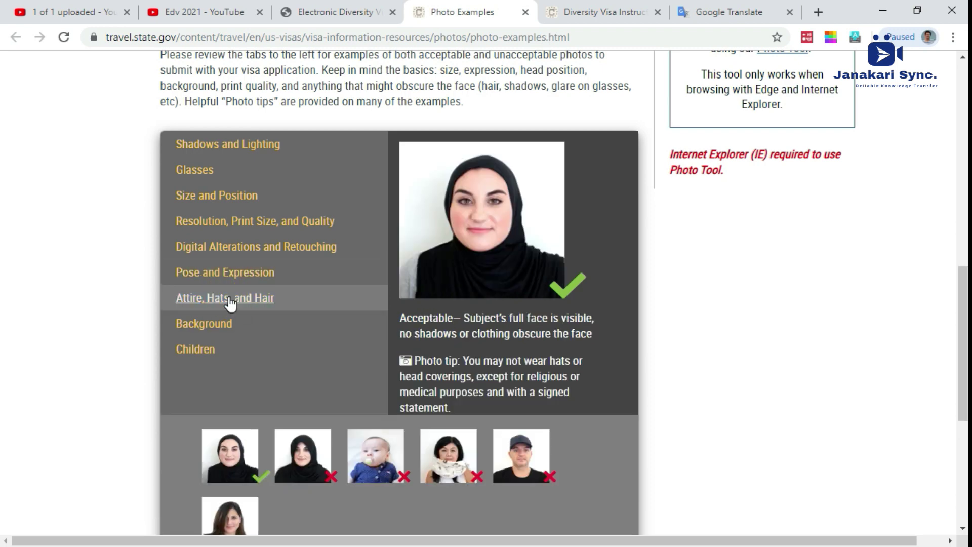
{"action": "left_click", "coordinate": [216, 328]}
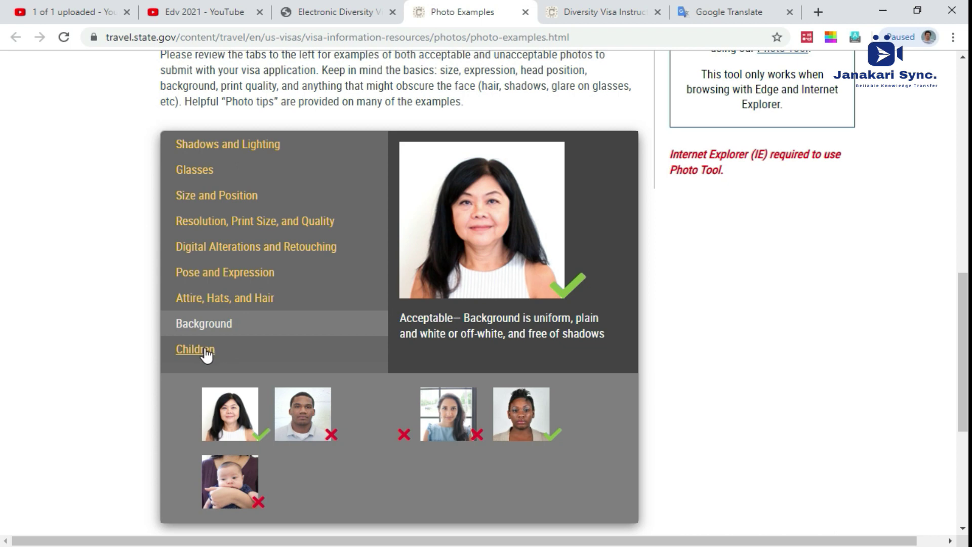
{"action": "left_click", "coordinate": [205, 351]}
{"action": "scroll", "coordinate": [319, 347], "scroll_direction": "down", "scroll_amount": 3}
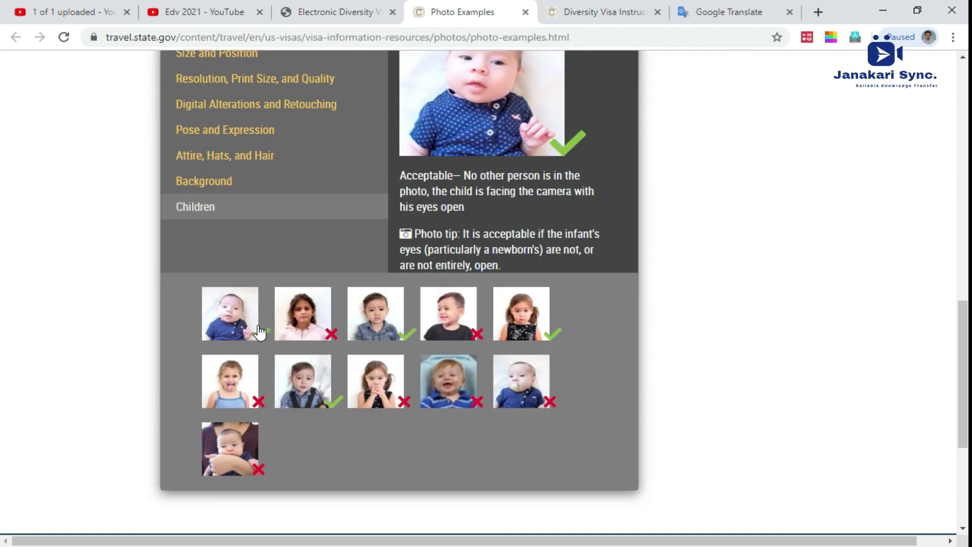
{"action": "scroll", "coordinate": [471, 295], "scroll_direction": "up", "scroll_amount": 3}
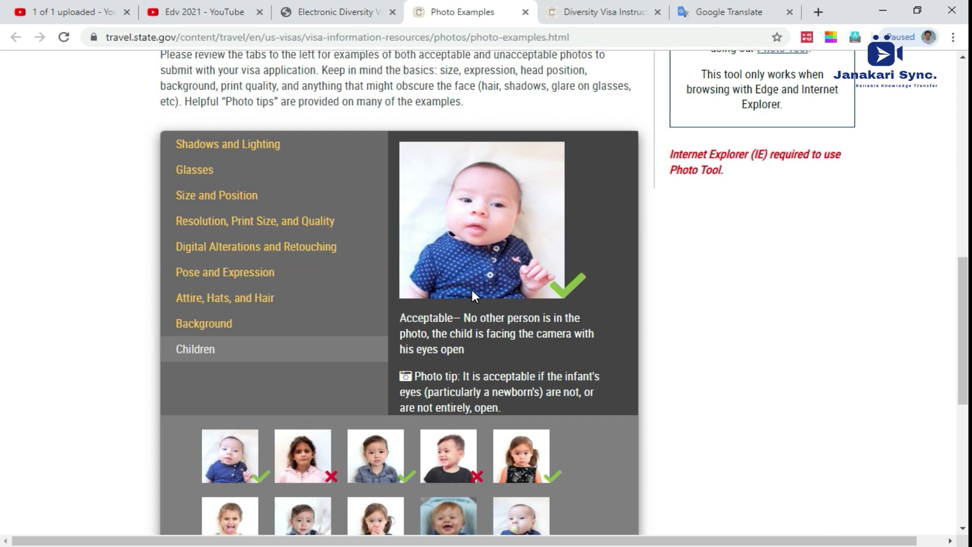
Step: View the underexposed girl and acceptable boy child photo examples
{"action": "left_click", "coordinate": [297, 462]}
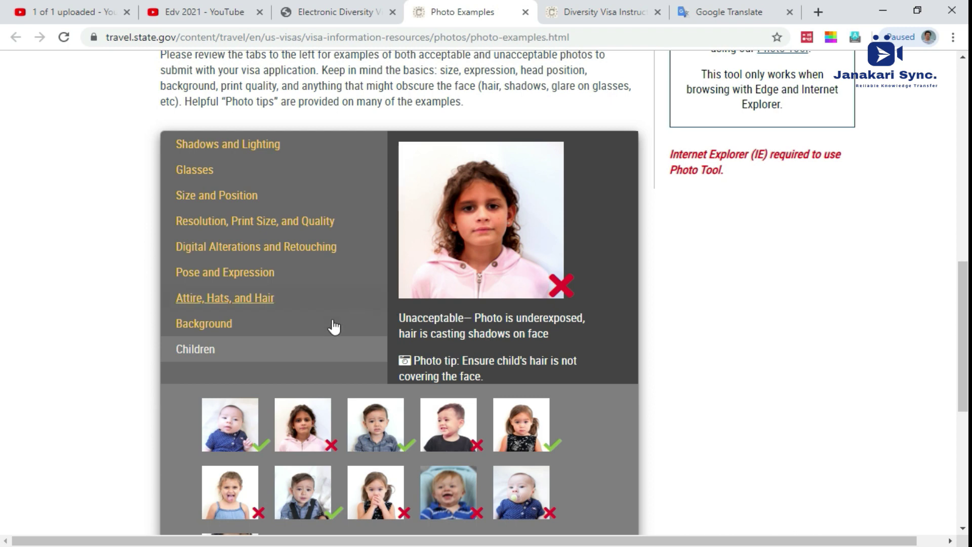
{"action": "scroll", "coordinate": [344, 354], "scroll_direction": "down", "scroll_amount": 1}
{"action": "left_click", "coordinate": [375, 344]}
{"action": "scroll", "coordinate": [528, 237], "scroll_direction": "up", "scroll_amount": 1}
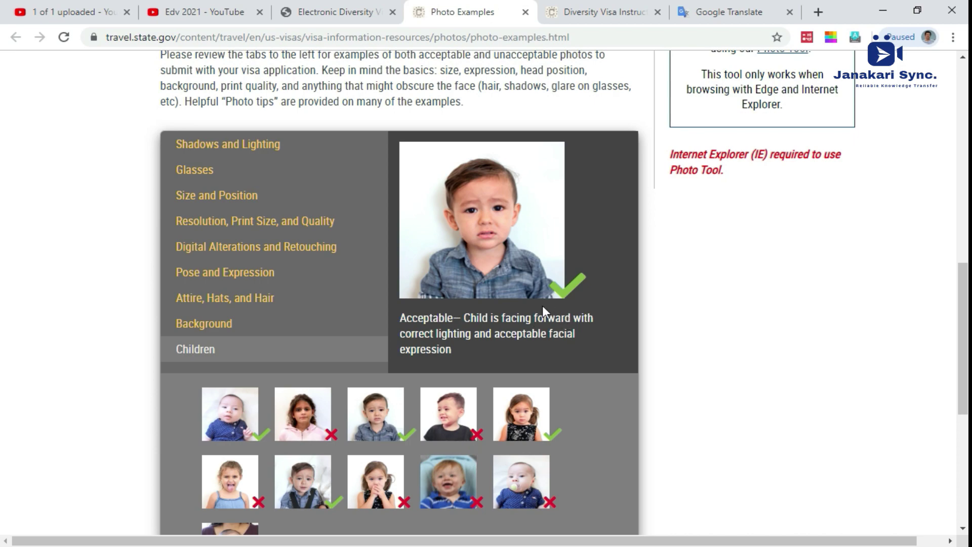
{"action": "scroll", "coordinate": [525, 293], "scroll_direction": "down", "scroll_amount": 4}
{"action": "scroll", "coordinate": [526, 294], "scroll_direction": "up", "scroll_amount": 15}
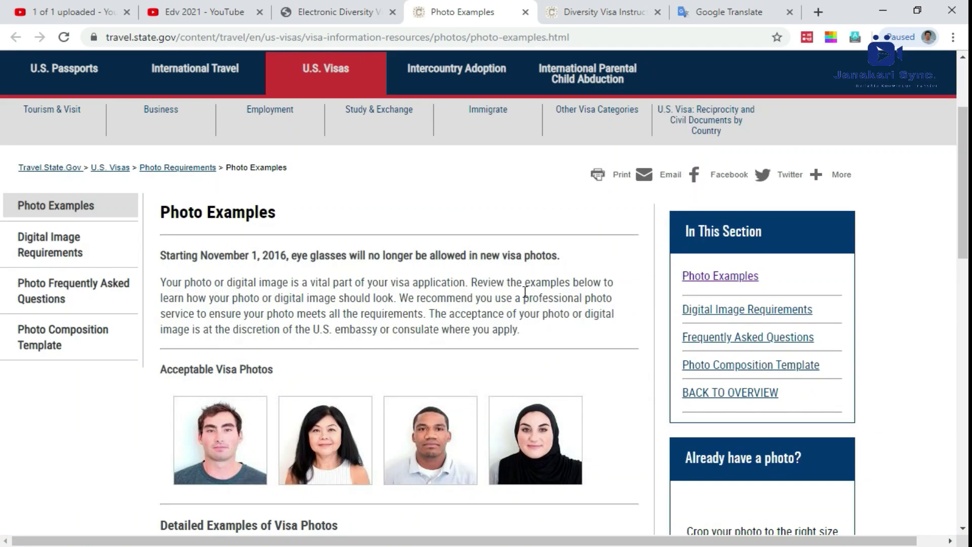
Step: Return to the Diversity Visa site, begin a new DV-2021 entry and focus the authentication code field
{"action": "left_click", "coordinate": [363, 10]}
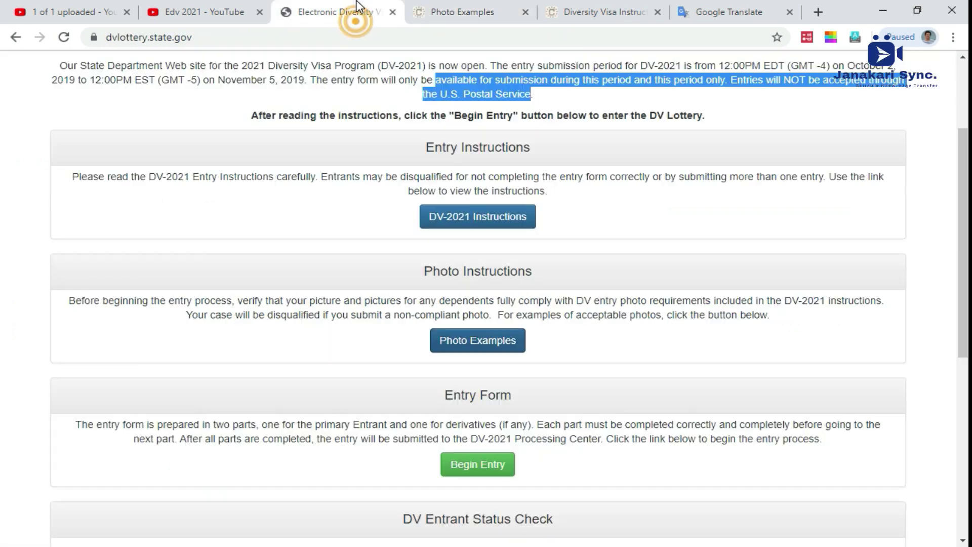
{"action": "scroll", "coordinate": [524, 359], "scroll_direction": "down", "scroll_amount": 2}
{"action": "scroll", "coordinate": [522, 359], "scroll_direction": "down", "scroll_amount": 3}
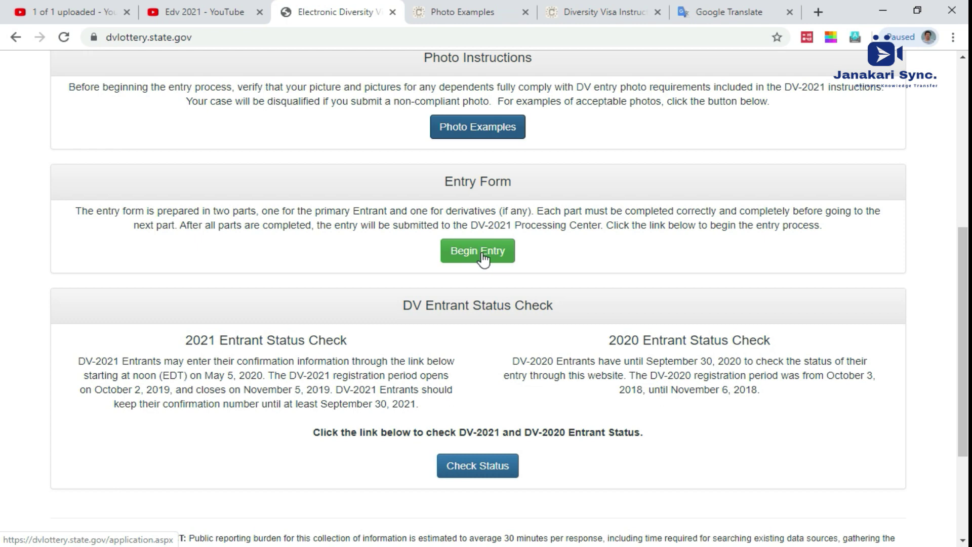
{"action": "left_click", "coordinate": [483, 253]}
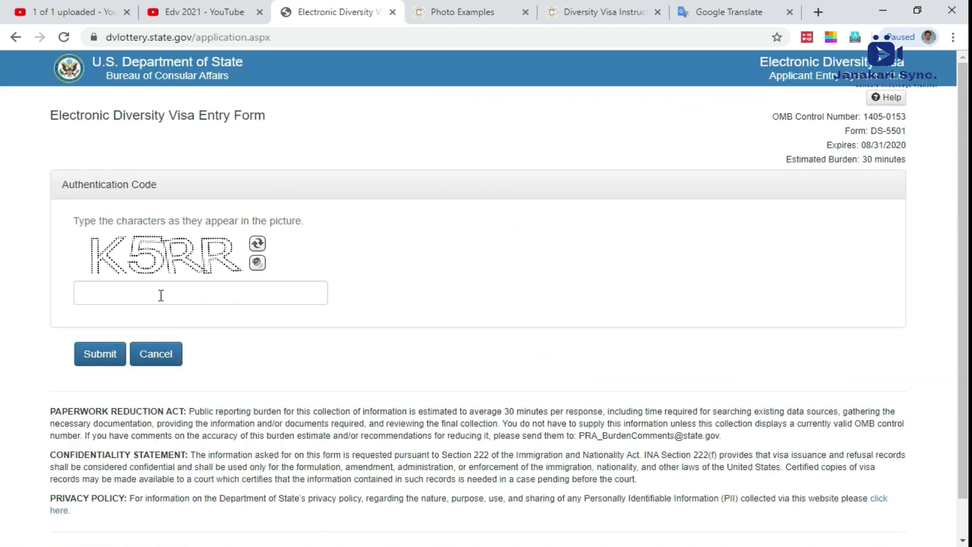
{"action": "left_click", "coordinate": [161, 295]}
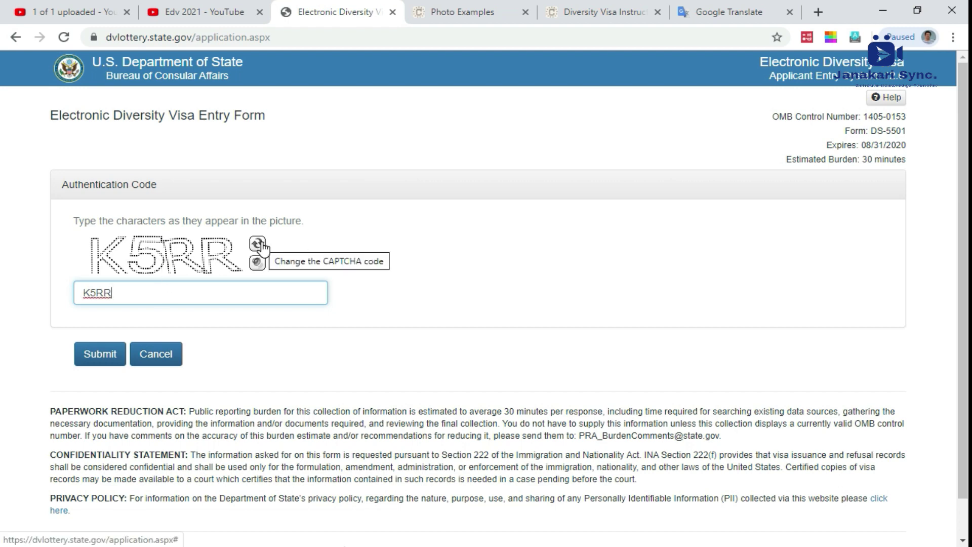
Step: Submit the authentication code and look over the entrant's last, first and middle name fields
{"action": "left_click", "coordinate": [100, 354]}
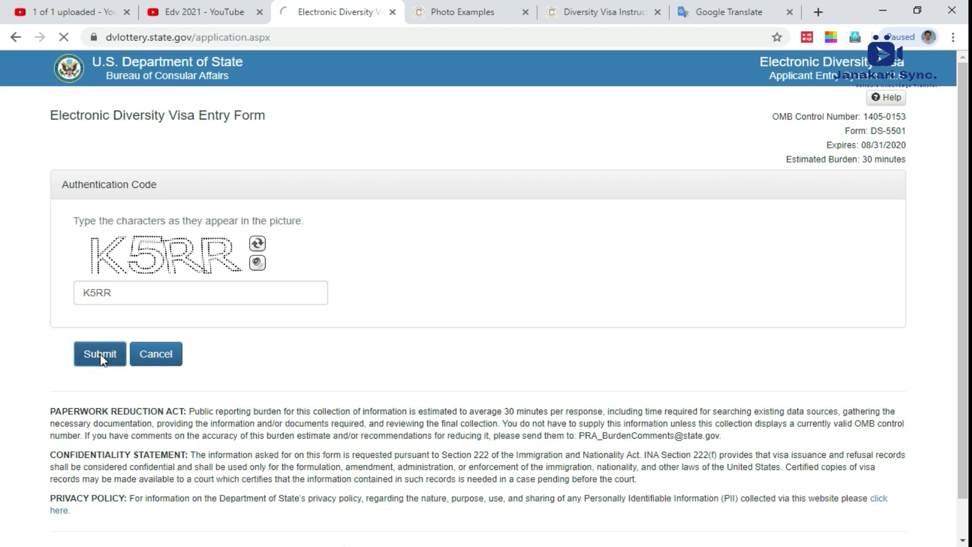
{"action": "scroll", "coordinate": [187, 267], "scroll_direction": "down", "scroll_amount": 3}
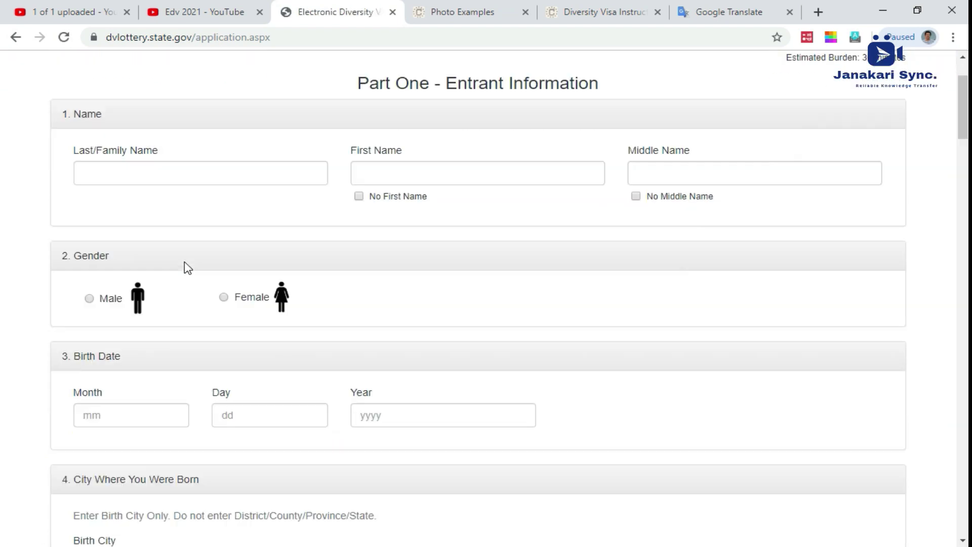
{"action": "left_click", "coordinate": [195, 132]}
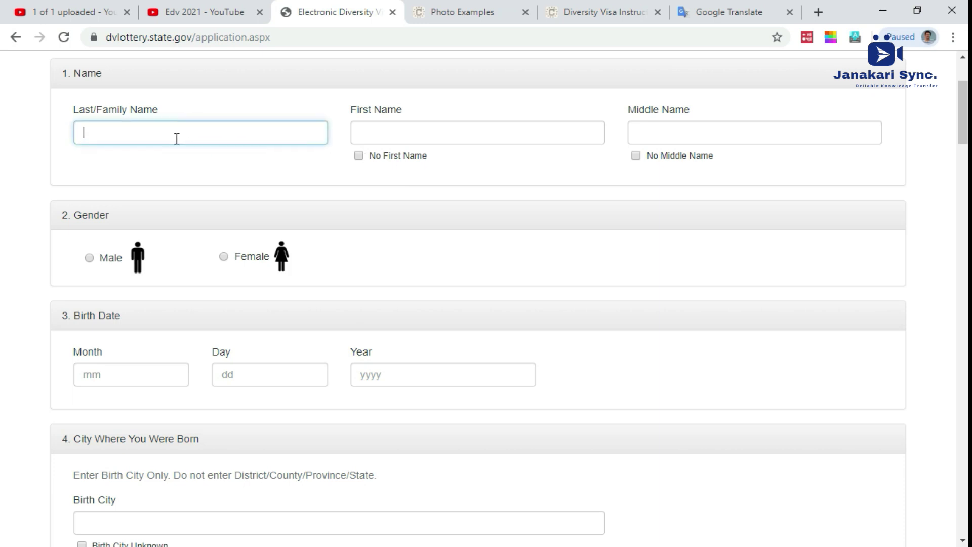
{"action": "left_click", "coordinate": [402, 139]}
{"action": "left_click", "coordinate": [676, 140]}
Step: Move past the Birth City field down to the Passport section heading
{"action": "scroll", "coordinate": [444, 203], "scroll_direction": "down", "scroll_amount": 3}
{"action": "scroll", "coordinate": [425, 210], "scroll_direction": "up", "scroll_amount": 1}
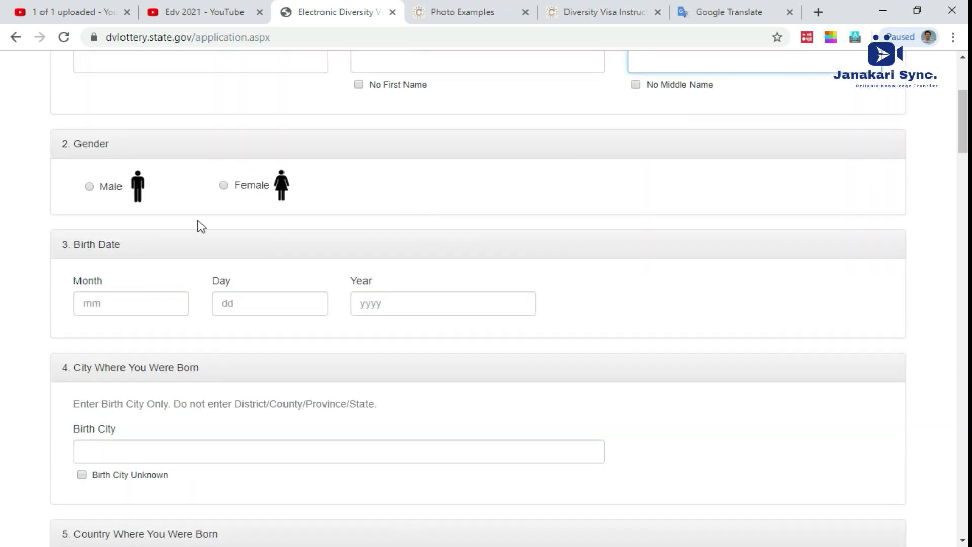
{"action": "scroll", "coordinate": [144, 310], "scroll_direction": "down", "scroll_amount": 1}
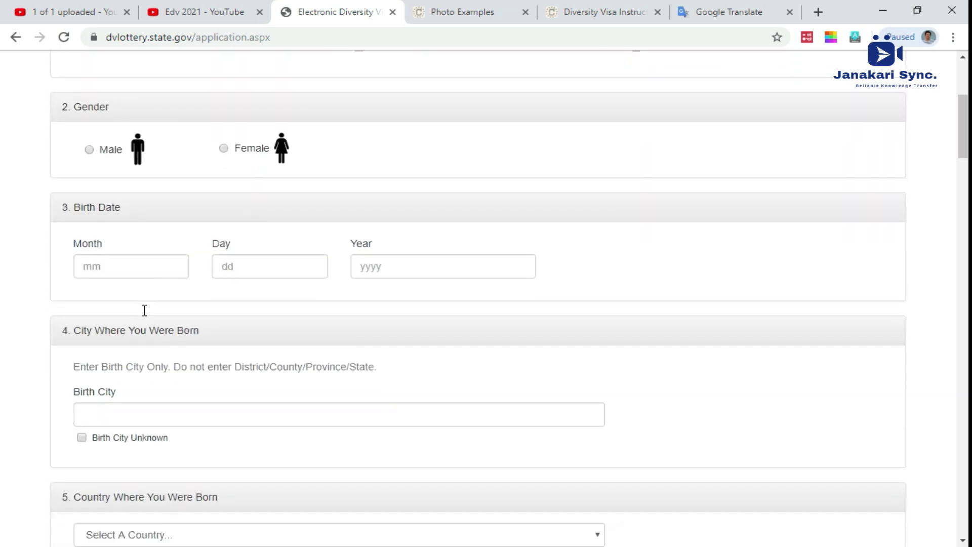
{"action": "scroll", "coordinate": [186, 251], "scroll_direction": "down", "scroll_amount": 1}
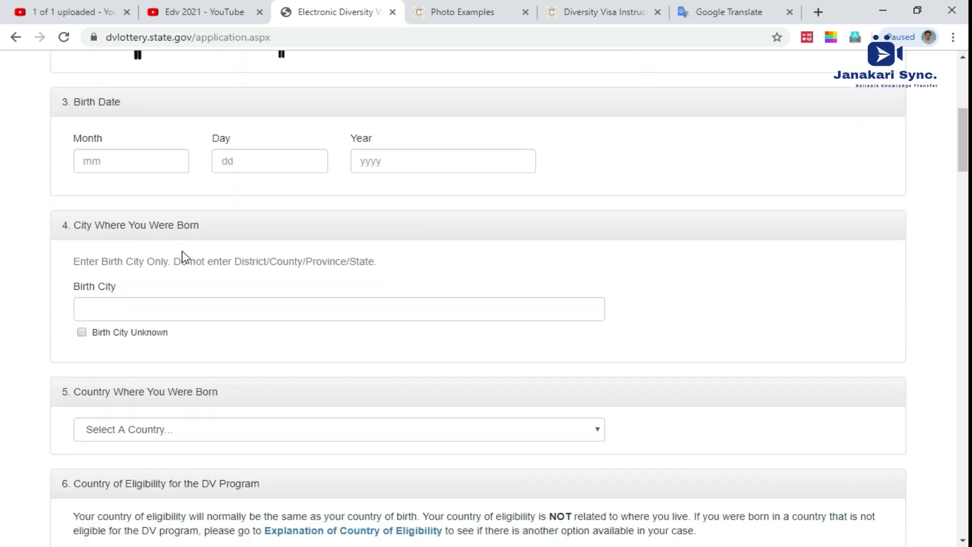
{"action": "left_click", "coordinate": [103, 303]}
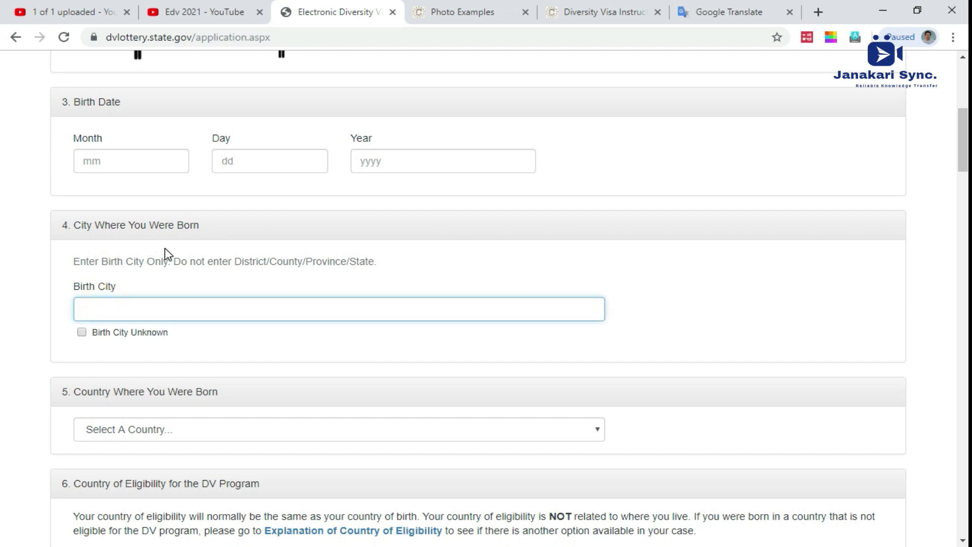
{"action": "scroll", "coordinate": [165, 253], "scroll_direction": "down", "scroll_amount": 3}
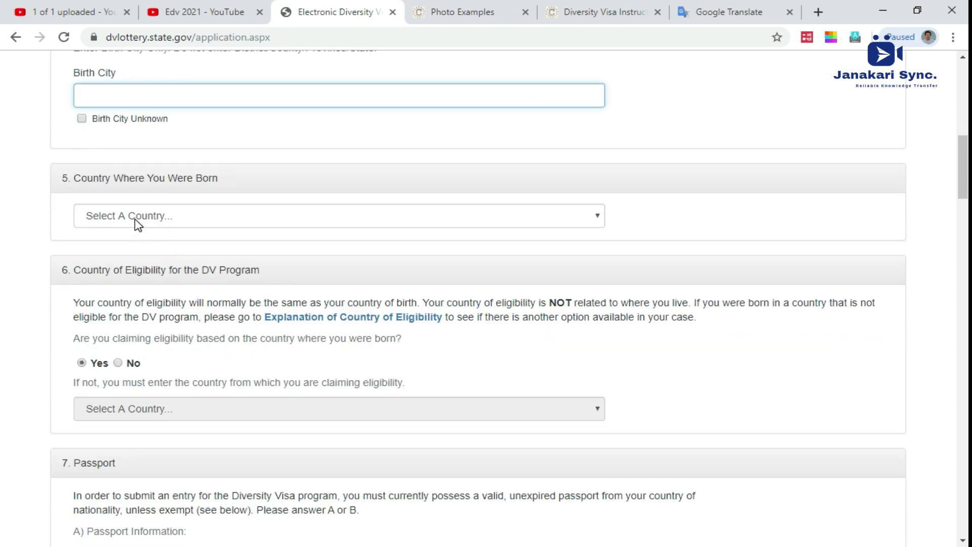
{"action": "scroll", "coordinate": [144, 222], "scroll_direction": "down", "scroll_amount": 3}
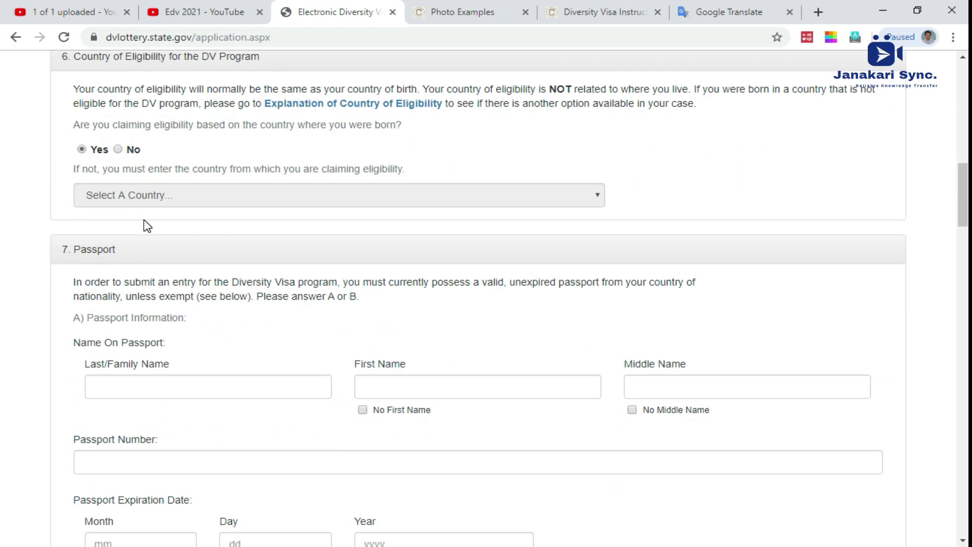
{"action": "left_click_drag", "start_coordinate": [60, 250], "coordinate": [126, 258]}
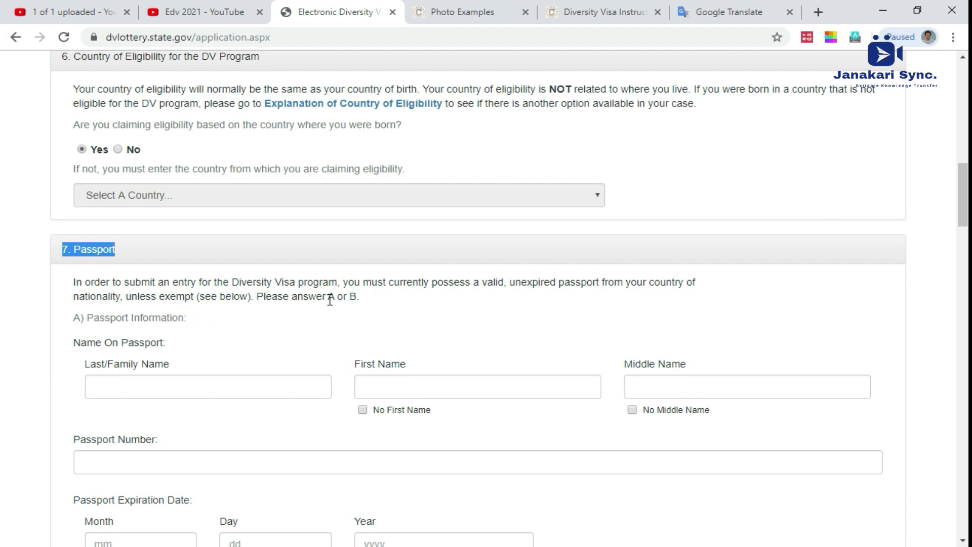
Step: Go over the passport last, first and middle name fields
{"action": "left_click", "coordinate": [115, 388]}
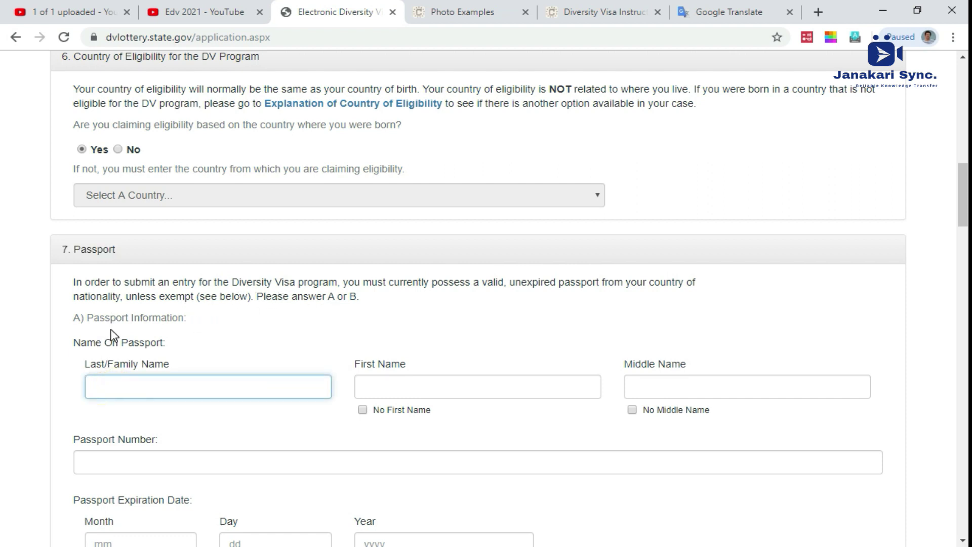
{"action": "triple_click", "coordinate": [93, 316]}
{"action": "left_click", "coordinate": [98, 388]}
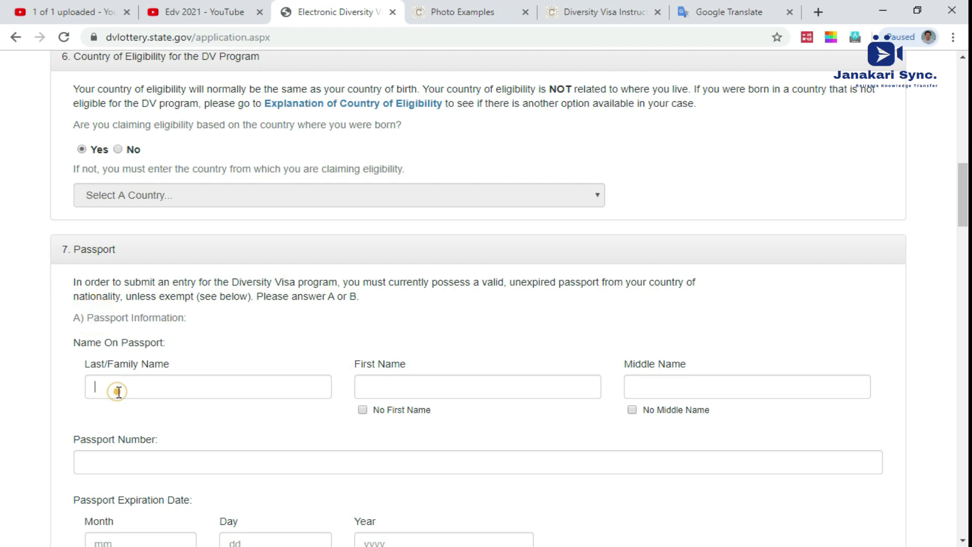
{"action": "left_click", "coordinate": [418, 385]}
{"action": "left_click", "coordinate": [218, 384]}
{"action": "left_click", "coordinate": [440, 389]}
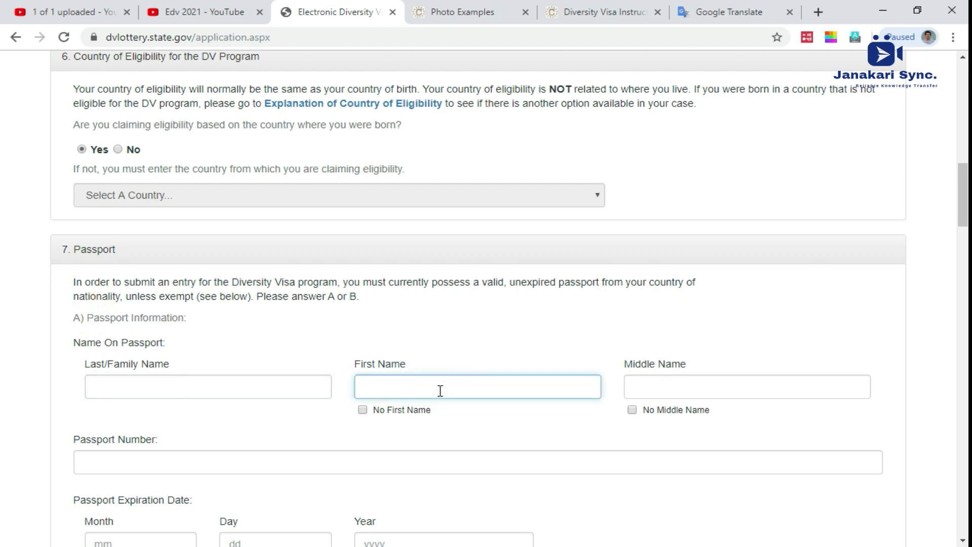
{"action": "scroll", "coordinate": [430, 392], "scroll_direction": "down", "scroll_amount": 2}
{"action": "left_click", "coordinate": [136, 392]}
{"action": "left_click", "coordinate": [166, 310]}
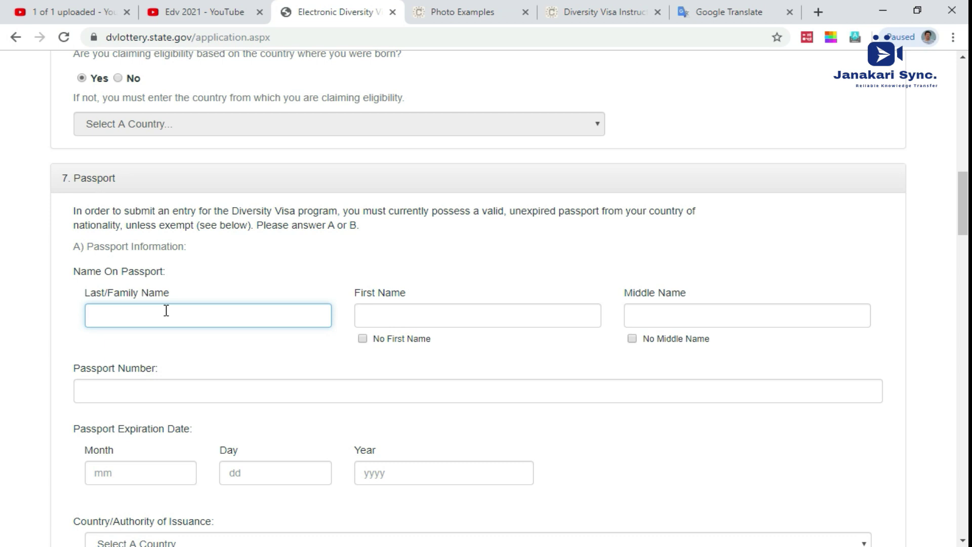
{"action": "left_click", "coordinate": [410, 313]}
{"action": "left_click", "coordinate": [702, 314]}
{"action": "scroll", "coordinate": [421, 336], "scroll_direction": "down", "scroll_amount": 2}
{"action": "scroll", "coordinate": [421, 336], "scroll_direction": "down", "scroll_amount": 2}
Step: Check the passport number and expiration month, day, year fields and bring up the issuing-country list
{"action": "left_click", "coordinate": [173, 255]}
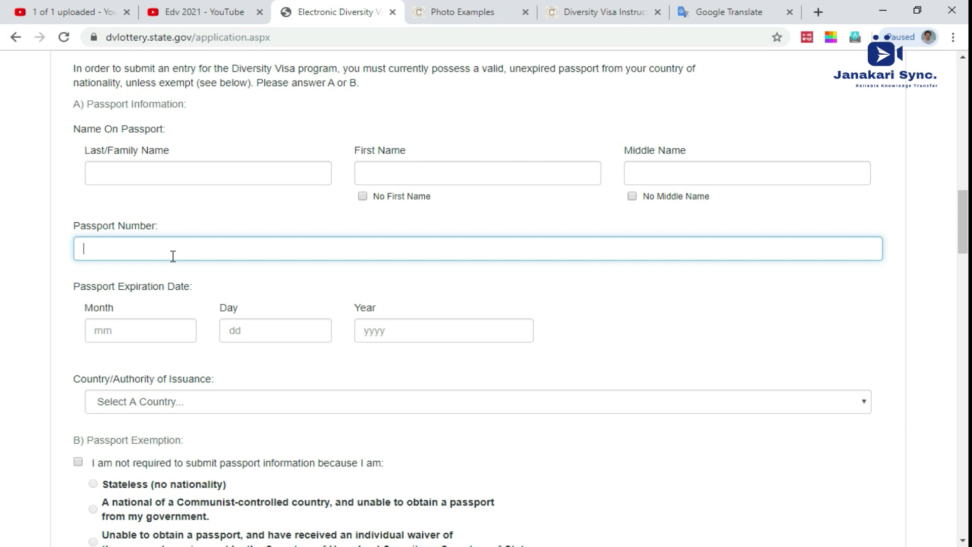
{"action": "double_click", "coordinate": [107, 287]}
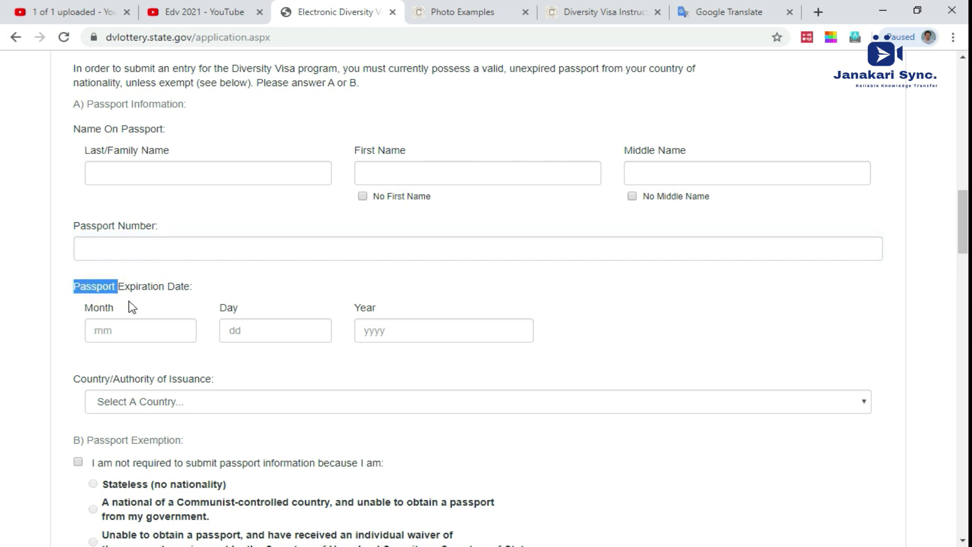
{"action": "left_click", "coordinate": [106, 326]}
{"action": "left_click", "coordinate": [249, 330]}
{"action": "left_click", "coordinate": [377, 332]}
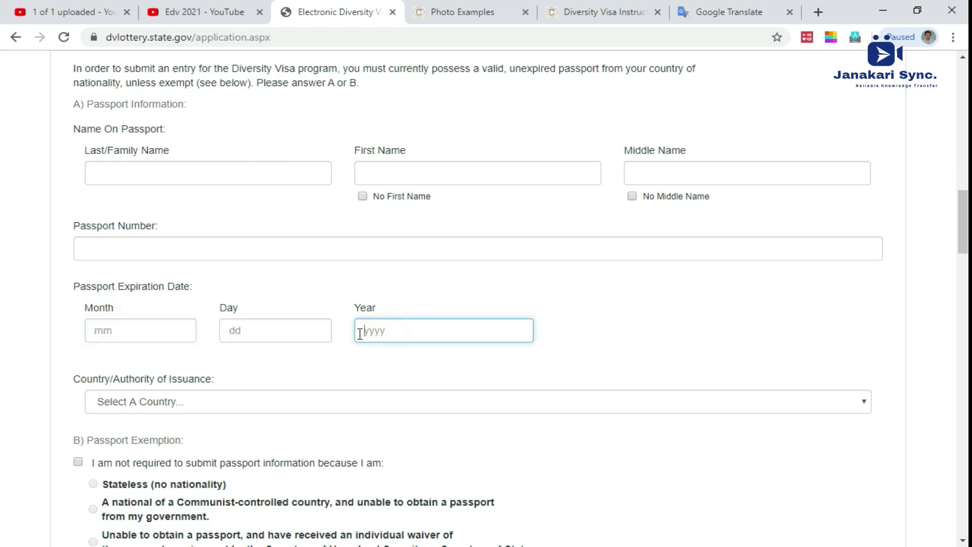
{"action": "scroll", "coordinate": [361, 332], "scroll_direction": "down", "scroll_amount": 4}
{"action": "left_click", "coordinate": [192, 187]}
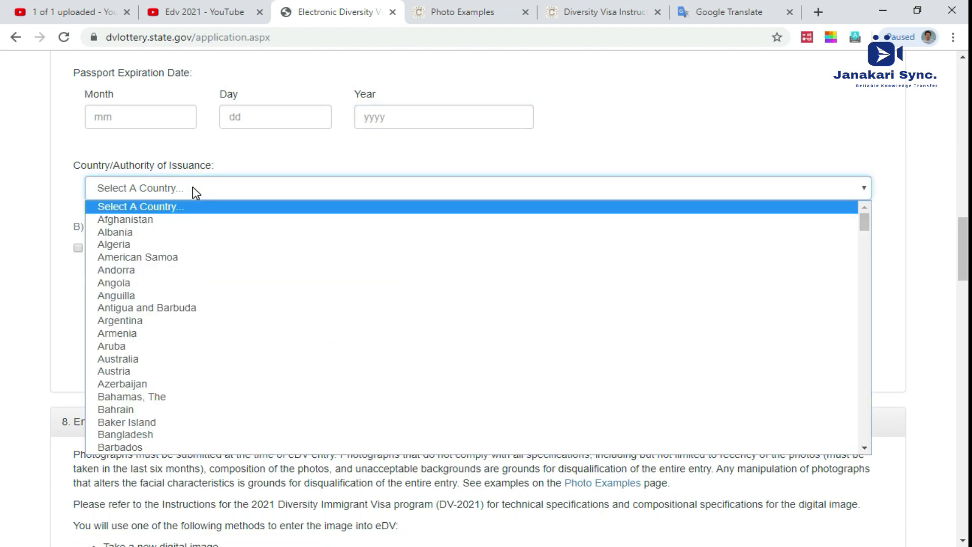
Step: Close the Country/Authority of Issuance list with no country chosen and scroll to Entrant Photograph
{"action": "scroll", "coordinate": [190, 302], "scroll_direction": "down", "scroll_amount": 20}
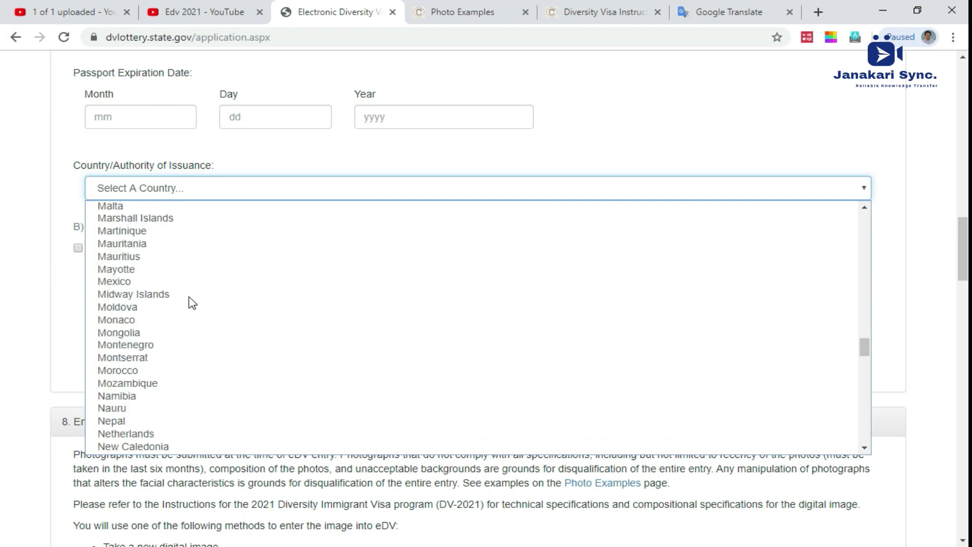
{"action": "scroll", "coordinate": [195, 284], "scroll_direction": "down", "scroll_amount": 10}
{"action": "scroll", "coordinate": [197, 245], "scroll_direction": "up", "scroll_amount": 20}
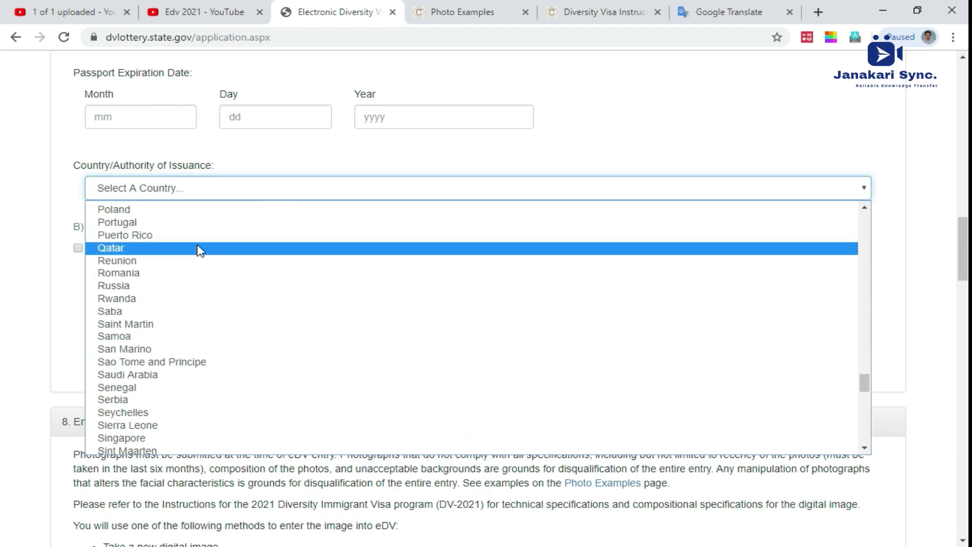
{"action": "left_click", "coordinate": [185, 165]}
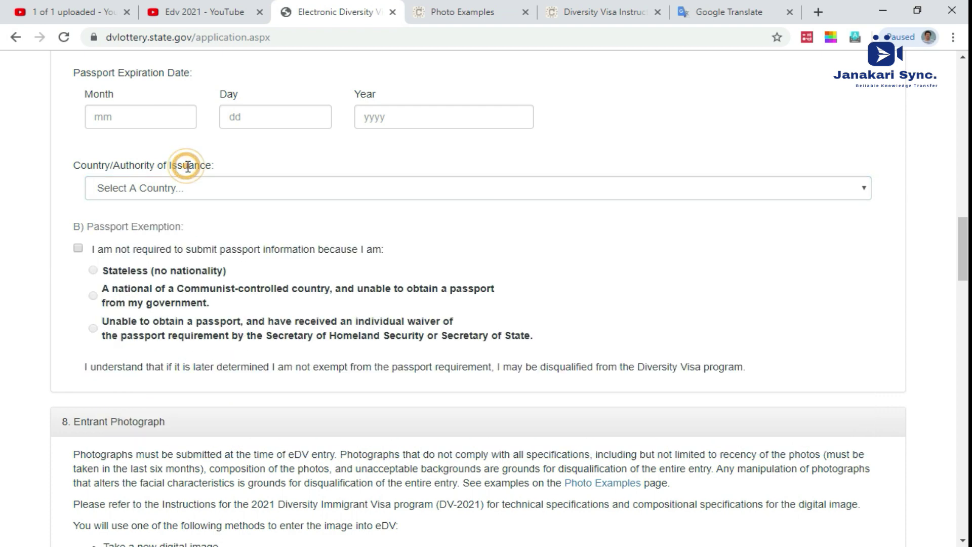
{"action": "scroll", "coordinate": [256, 168], "scroll_direction": "down", "scroll_amount": 4}
{"action": "scroll", "coordinate": [256, 168], "scroll_direction": "up", "scroll_amount": 4}
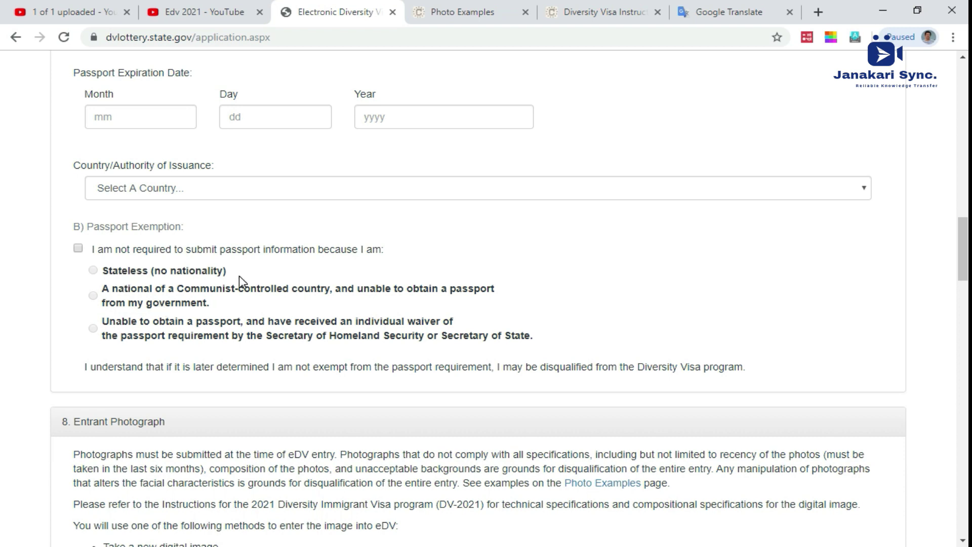
{"action": "scroll", "coordinate": [187, 202], "scroll_direction": "up", "scroll_amount": 3}
{"action": "scroll", "coordinate": [169, 224], "scroll_direction": "up", "scroll_amount": 3}
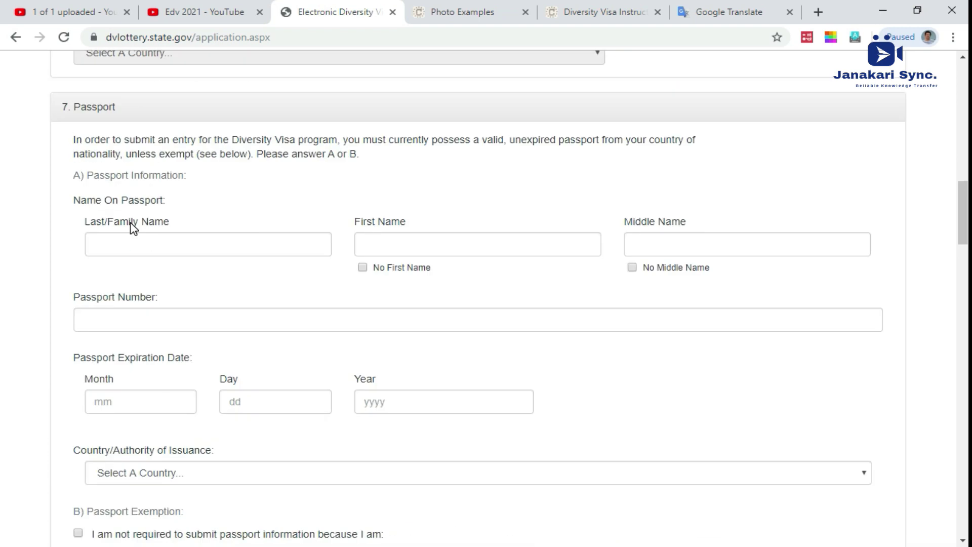
{"action": "scroll", "coordinate": [199, 283], "scroll_direction": "down", "scroll_amount": 3}
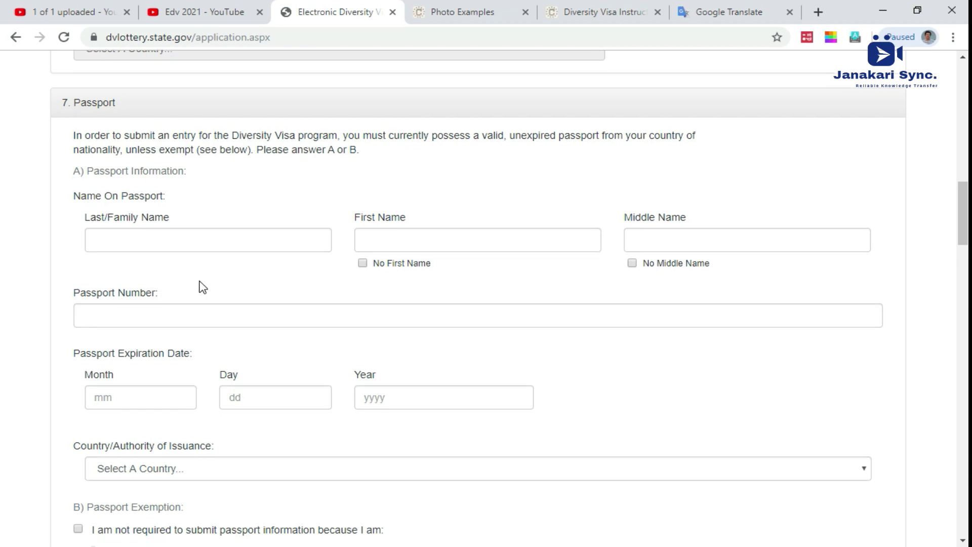
{"action": "scroll", "coordinate": [191, 191], "scroll_direction": "up", "scroll_amount": 2}
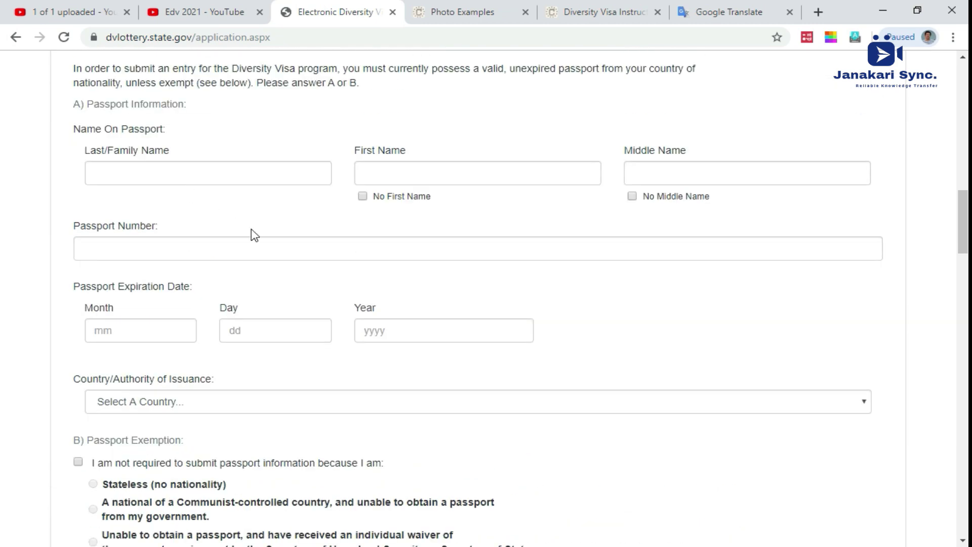
{"action": "scroll", "coordinate": [254, 236], "scroll_direction": "down", "scroll_amount": 2}
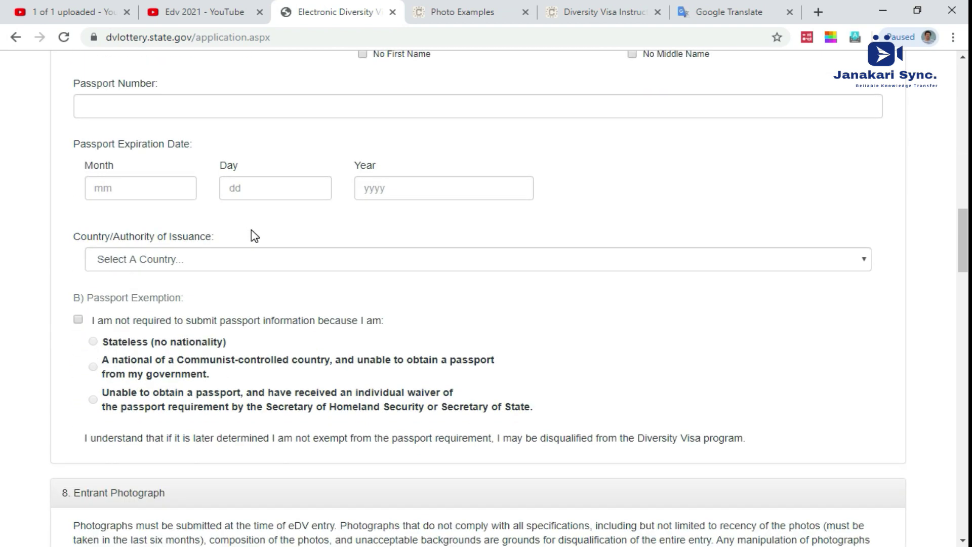
{"action": "scroll", "coordinate": [254, 235], "scroll_direction": "down", "scroll_amount": 4}
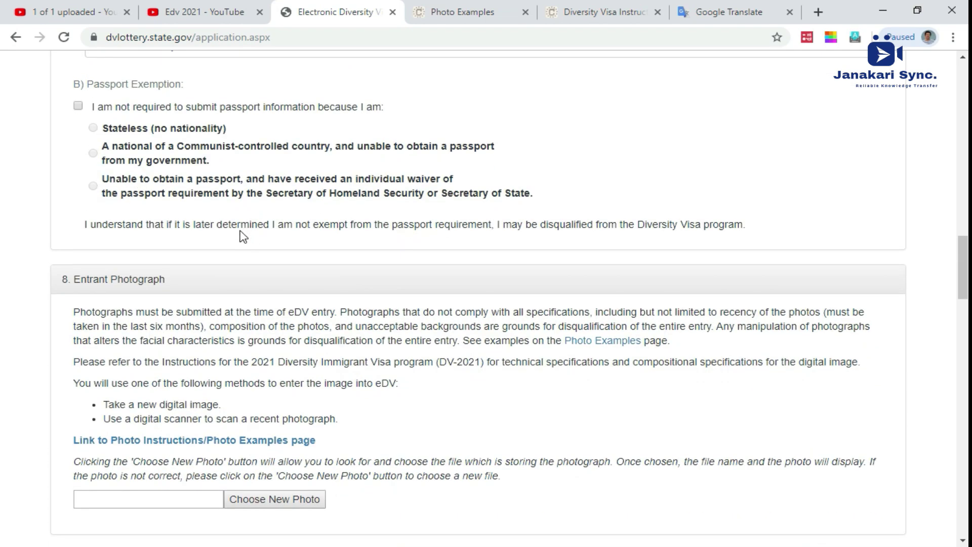
{"action": "scroll", "coordinate": [242, 237], "scroll_direction": "down", "scroll_amount": 2}
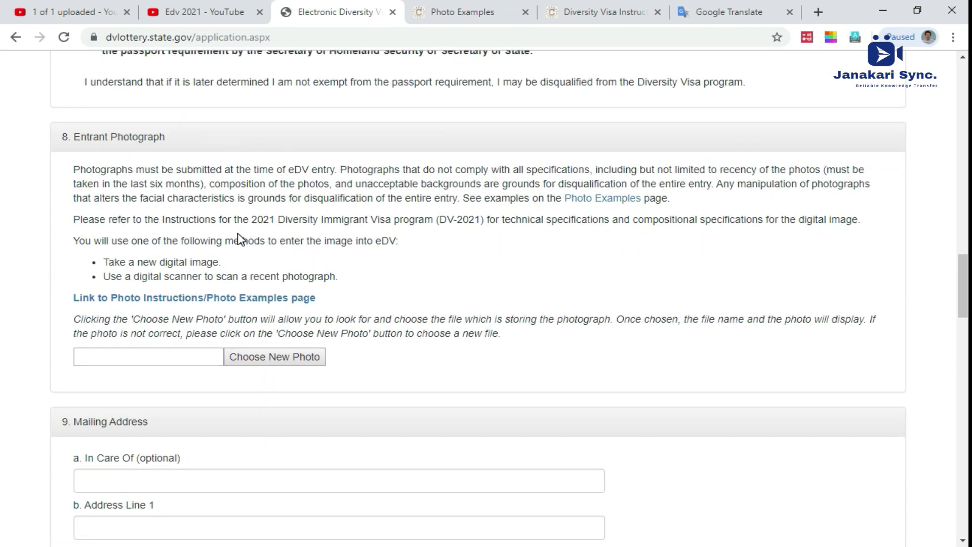
{"action": "left_click", "coordinate": [262, 360]}
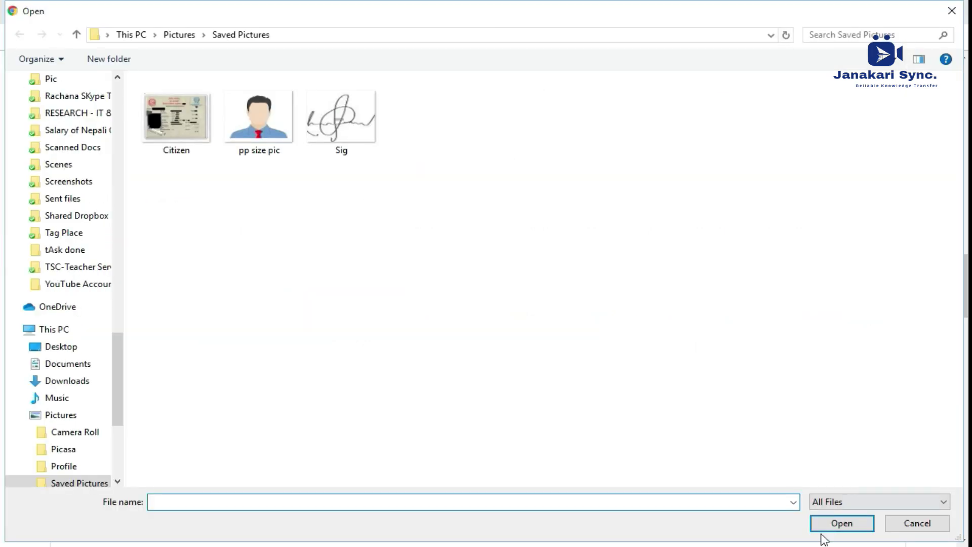
{"action": "left_click", "coordinate": [897, 524]}
{"action": "scroll", "coordinate": [189, 354], "scroll_direction": "down", "scroll_amount": 2}
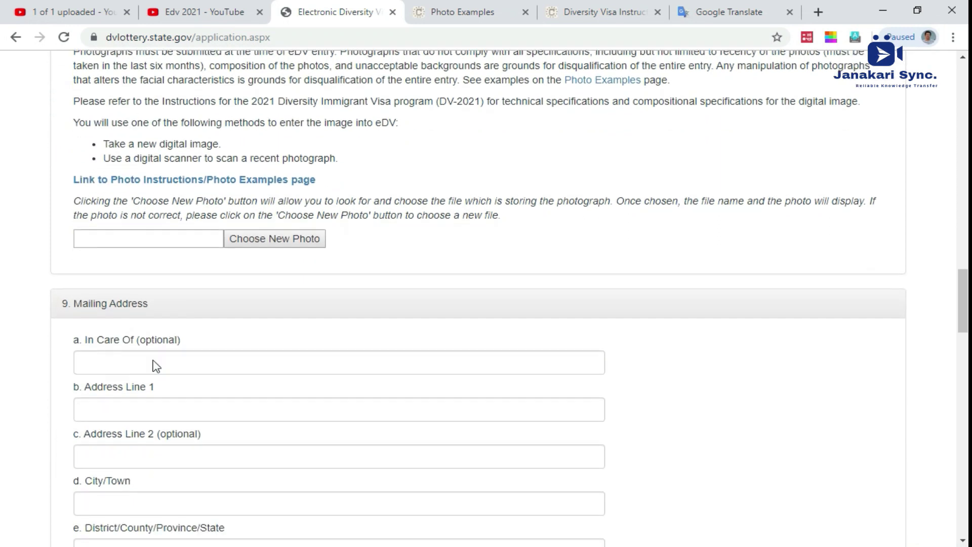
{"action": "left_click", "coordinate": [112, 331]}
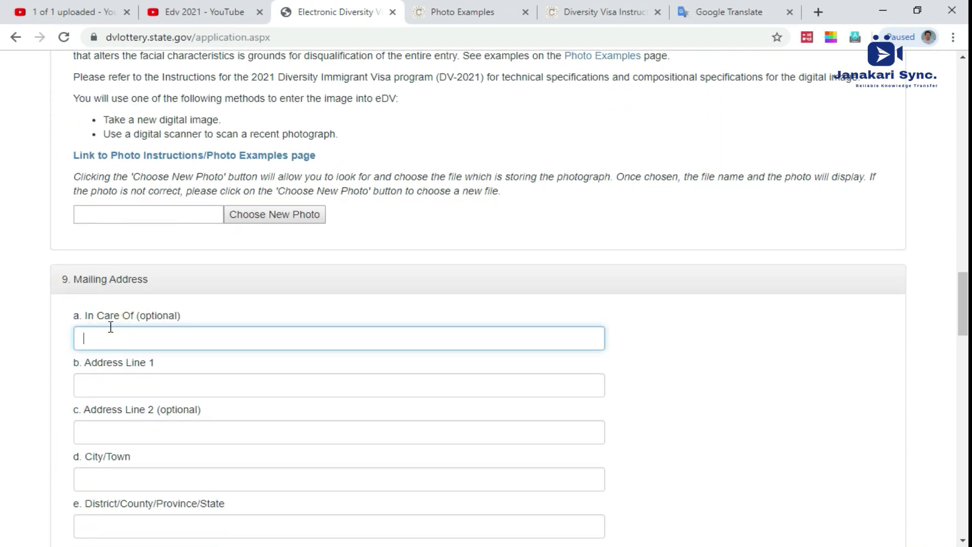
{"action": "double_click", "coordinate": [97, 280]}
{"action": "left_click", "coordinate": [114, 342]}
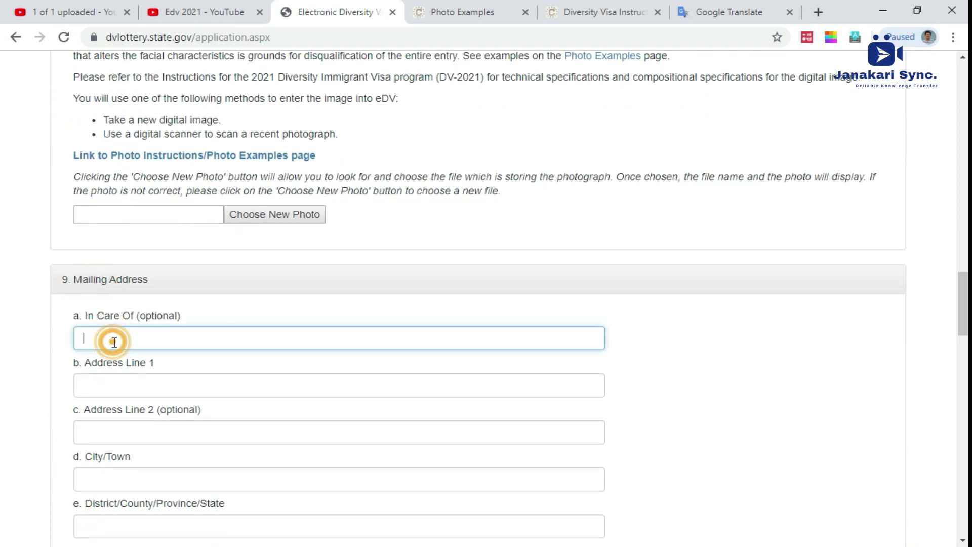
{"action": "left_click", "coordinate": [121, 343]}
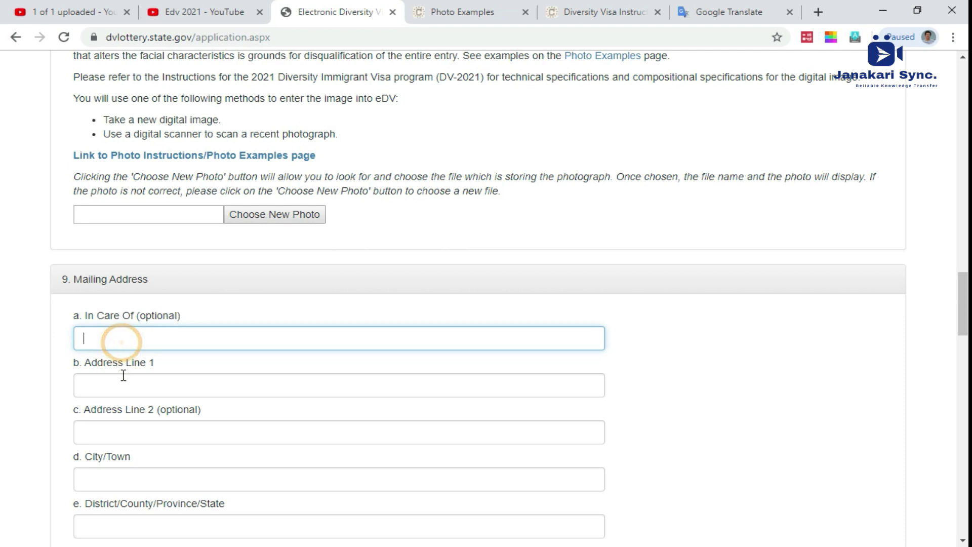
{"action": "left_click", "coordinate": [116, 375]}
{"action": "left_click", "coordinate": [103, 436]}
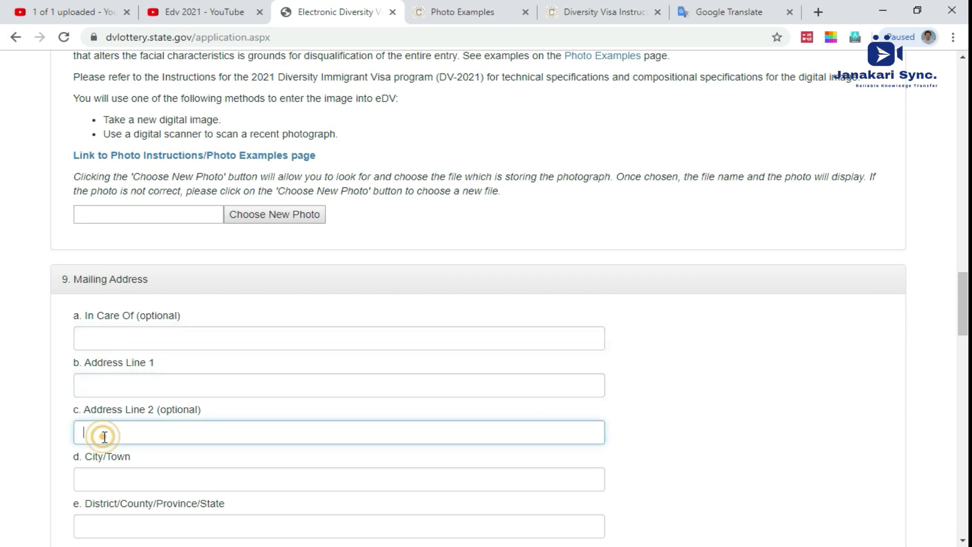
{"action": "scroll", "coordinate": [105, 430], "scroll_direction": "down", "scroll_amount": 1}
{"action": "left_click", "coordinate": [107, 397]}
{"action": "scroll", "coordinate": [107, 375], "scroll_direction": "down", "scroll_amount": 2}
{"action": "left_click", "coordinate": [115, 317]}
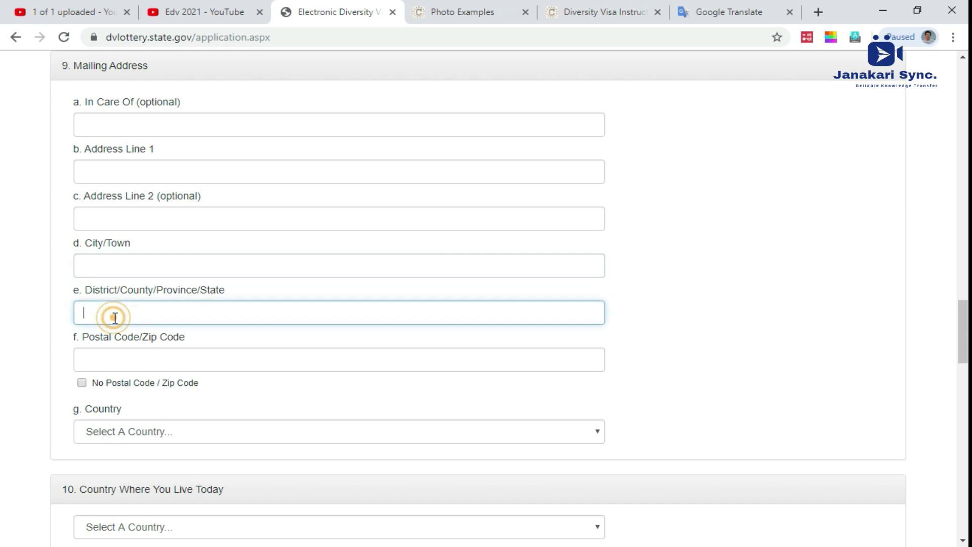
{"action": "left_click", "coordinate": [103, 360]}
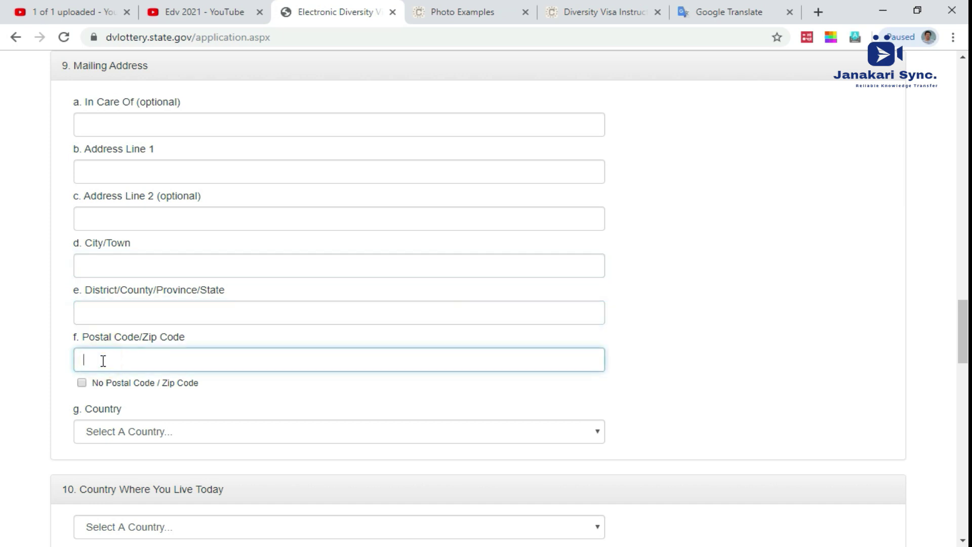
{"action": "scroll", "coordinate": [219, 362], "scroll_direction": "down", "scroll_amount": 3}
{"action": "left_click", "coordinate": [136, 290]}
{"action": "left_click", "coordinate": [136, 290]}
{"action": "left_click", "coordinate": [135, 289]}
{"action": "left_click", "coordinate": [136, 290]}
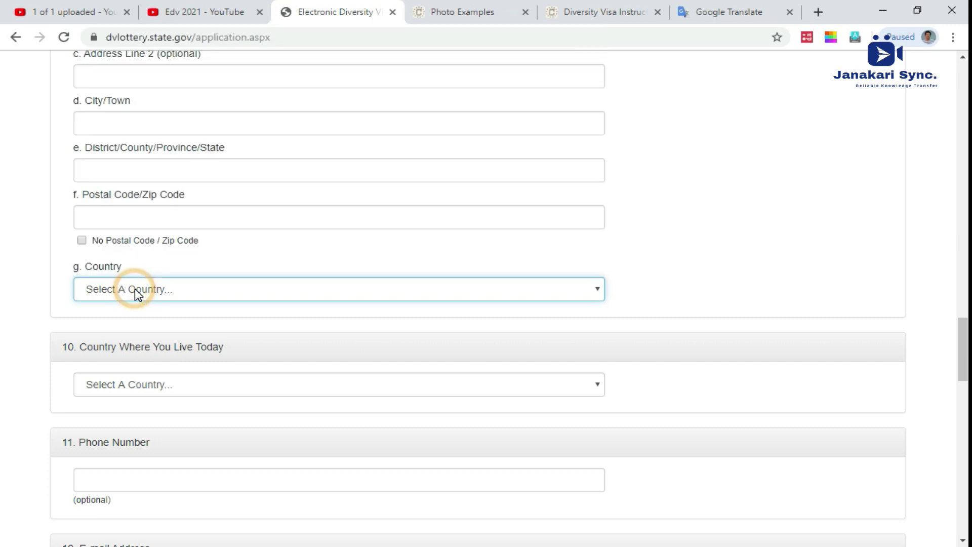
{"action": "scroll", "coordinate": [135, 288], "scroll_direction": "down", "scroll_amount": 3}
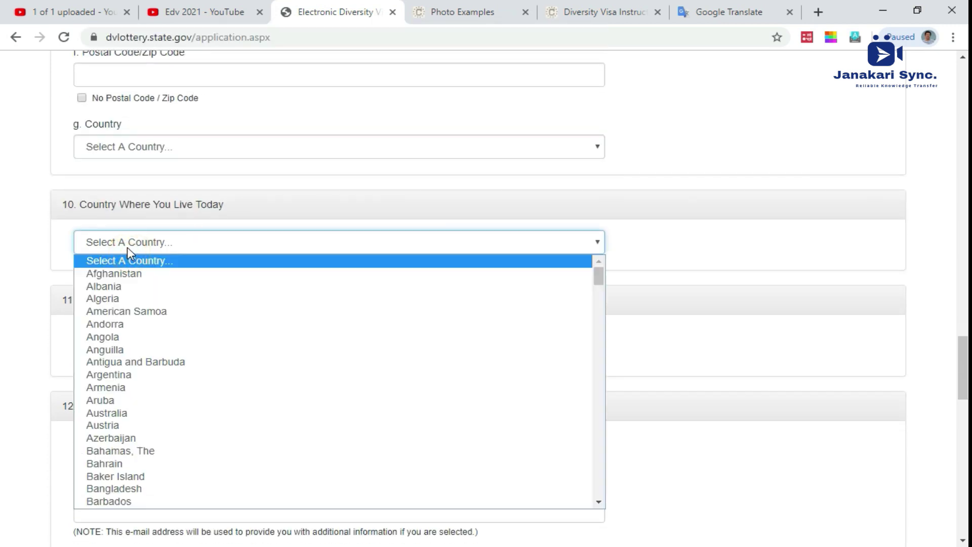
{"action": "left_click", "coordinate": [126, 247]}
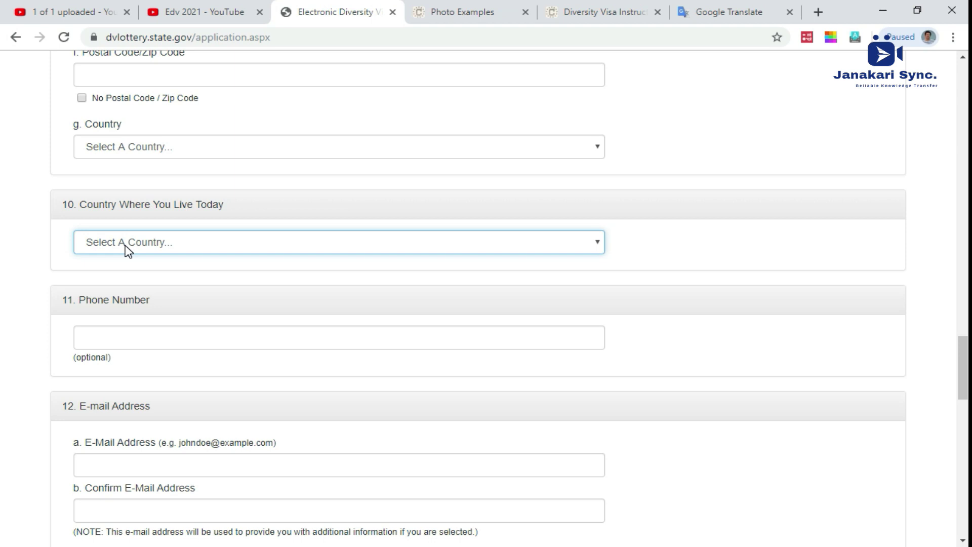
{"action": "left_click", "coordinate": [126, 244]}
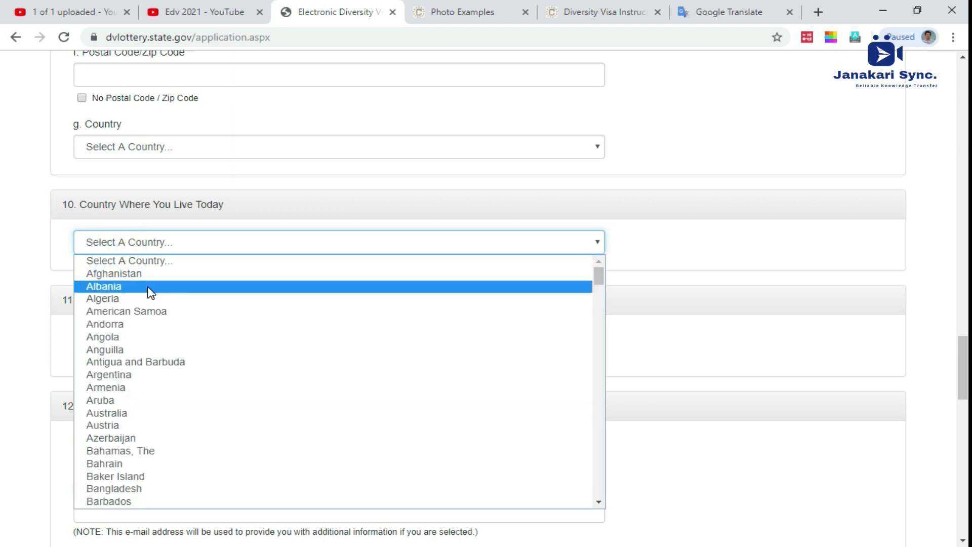
{"action": "scroll", "coordinate": [147, 291], "scroll_direction": "down", "scroll_amount": 15}
{"action": "scroll", "coordinate": [208, 131], "scroll_direction": "up", "scroll_amount": 7}
{"action": "scroll", "coordinate": [182, 247], "scroll_direction": "down", "scroll_amount": 6}
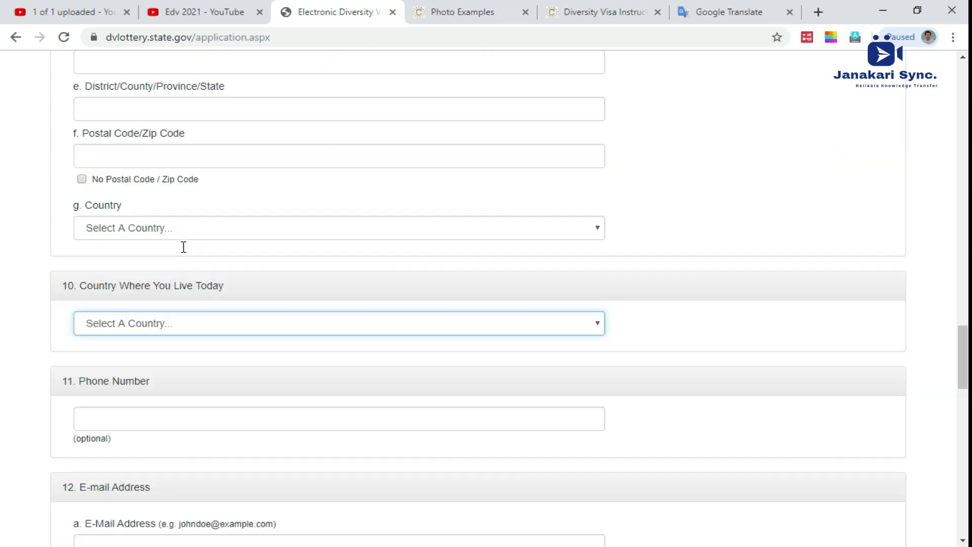
{"action": "scroll", "coordinate": [181, 263], "scroll_direction": "down", "scroll_amount": 1}
{"action": "scroll", "coordinate": [213, 243], "scroll_direction": "down", "scroll_amount": 4}
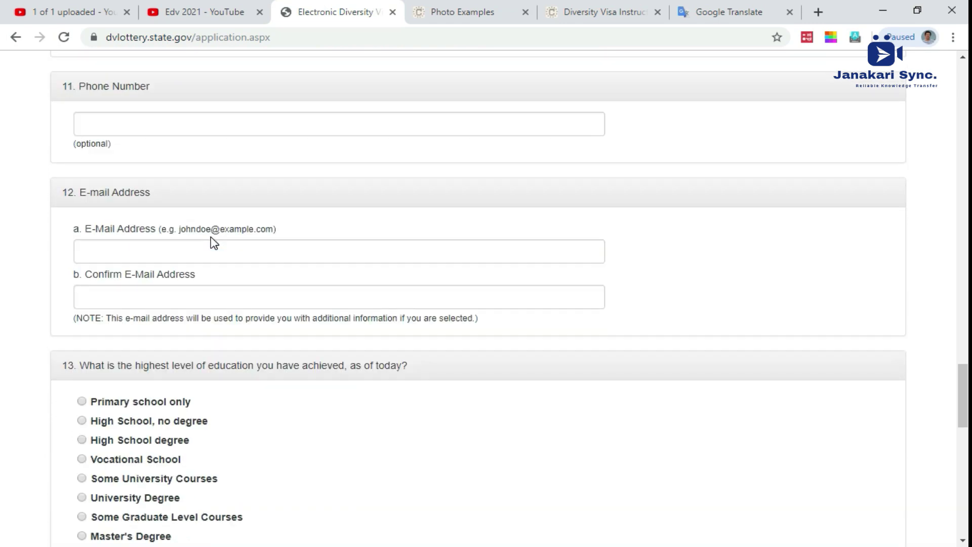
{"action": "scroll", "coordinate": [213, 243], "scroll_direction": "up", "scroll_amount": 10}
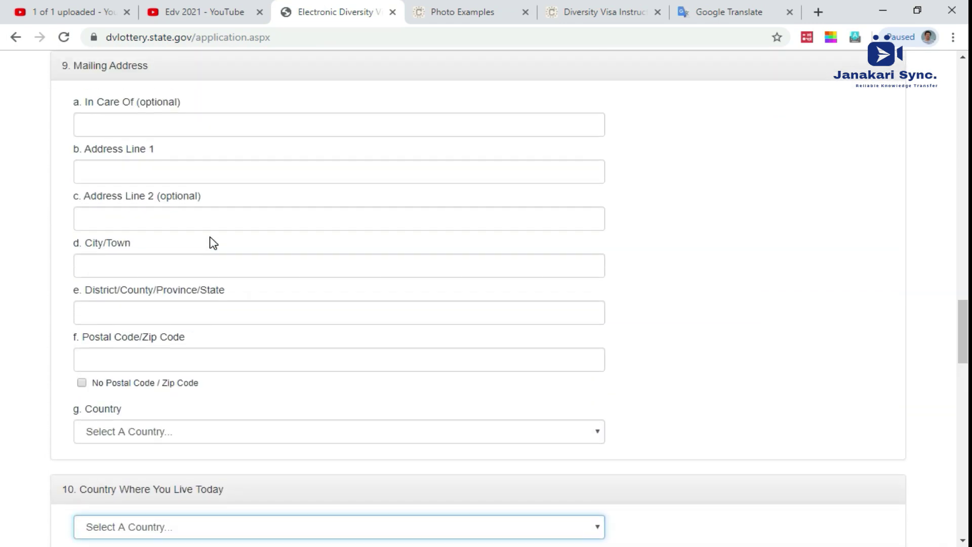
{"action": "scroll", "coordinate": [214, 220], "scroll_direction": "down", "scroll_amount": 4}
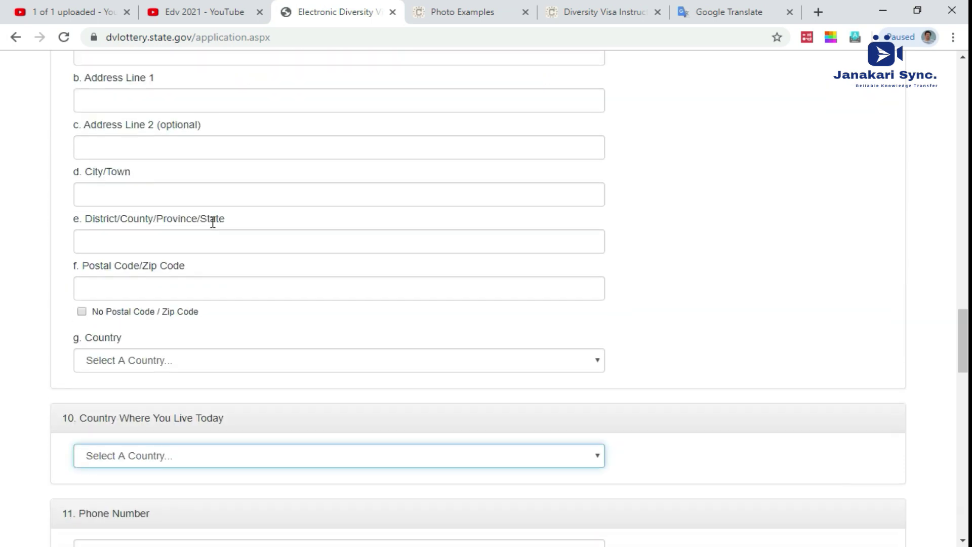
{"action": "scroll", "coordinate": [224, 360], "scroll_direction": "down", "scroll_amount": 1}
{"action": "scroll", "coordinate": [225, 360], "scroll_direction": "up", "scroll_amount": 1}
{"action": "scroll", "coordinate": [195, 388], "scroll_direction": "down", "scroll_amount": 3}
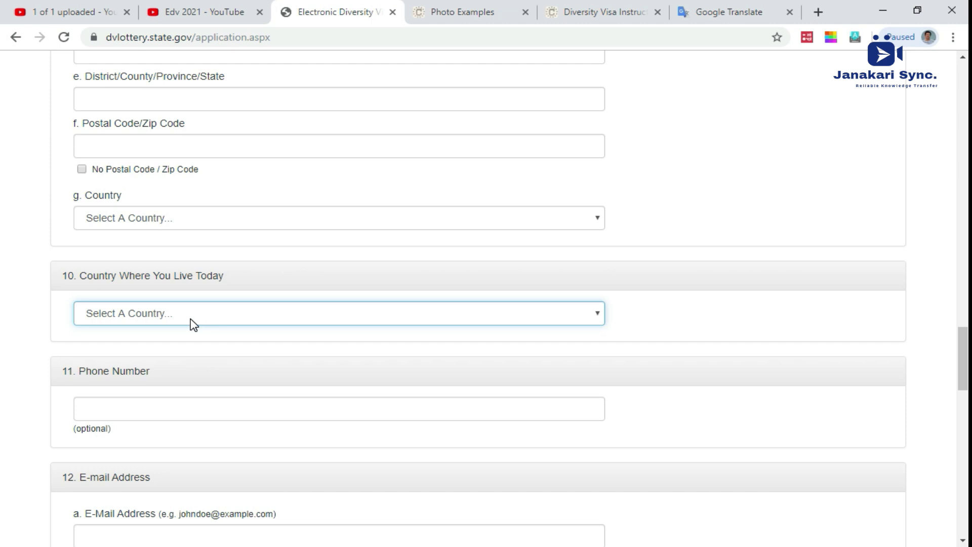
{"action": "scroll", "coordinate": [195, 319], "scroll_direction": "down", "scroll_amount": 3}
Step: Go through the phone number, e-mail and confirm e-mail fields
{"action": "left_click", "coordinate": [165, 267]}
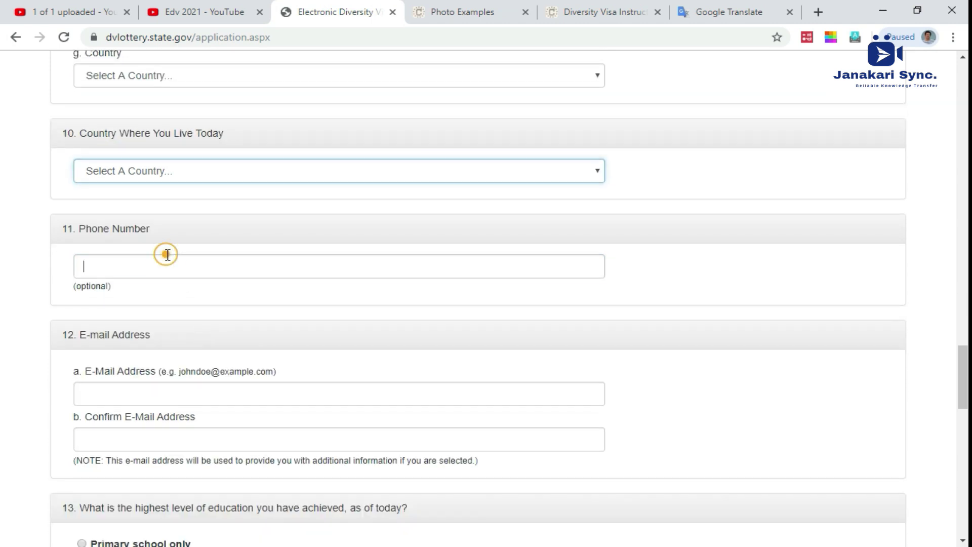
{"action": "double_click", "coordinate": [92, 286]}
{"action": "left_click", "coordinate": [165, 265]}
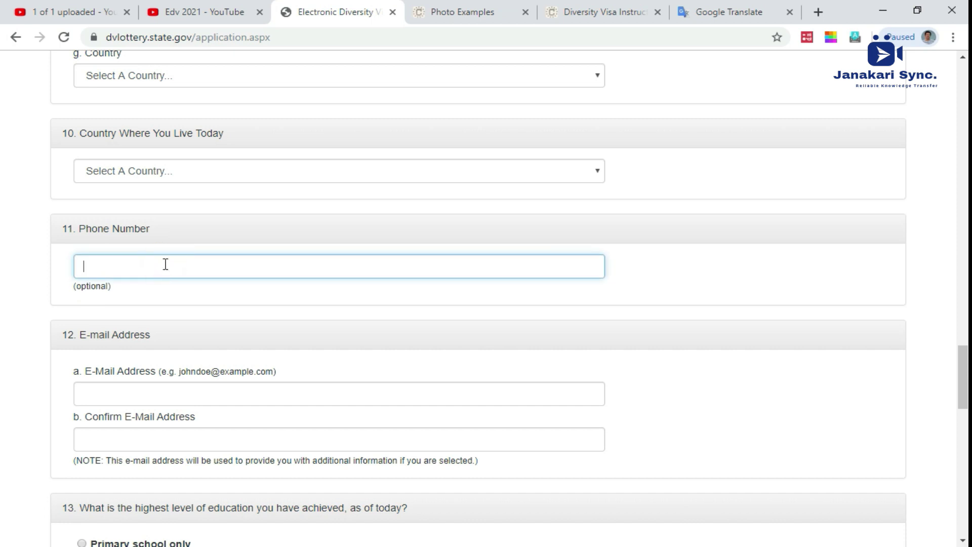
{"action": "scroll", "coordinate": [167, 266], "scroll_direction": "down", "scroll_amount": 4}
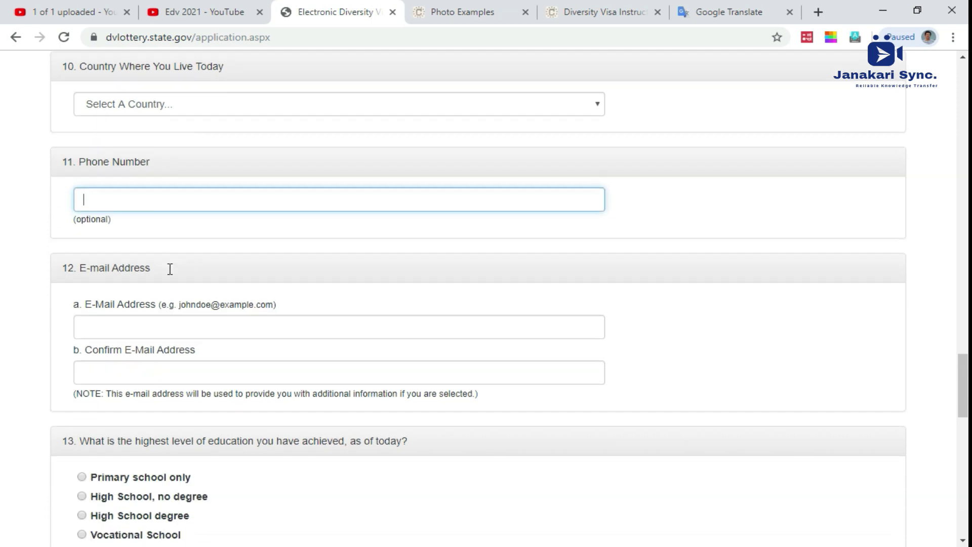
{"action": "left_click", "coordinate": [137, 182]}
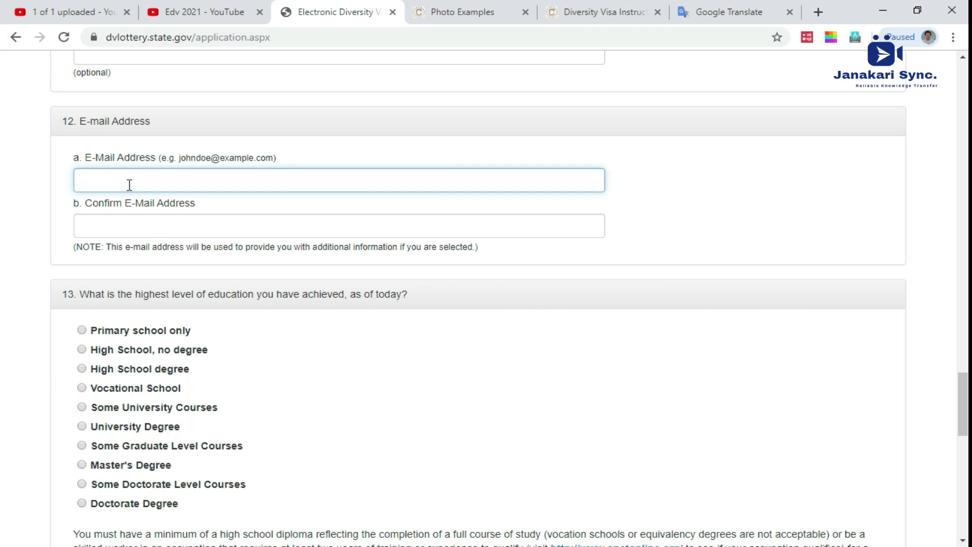
{"action": "left_click", "coordinate": [111, 223]}
{"action": "left_click", "coordinate": [112, 185]}
{"action": "left_click", "coordinate": [128, 228]}
{"action": "scroll", "coordinate": [127, 231], "scroll_direction": "down", "scroll_amount": 3}
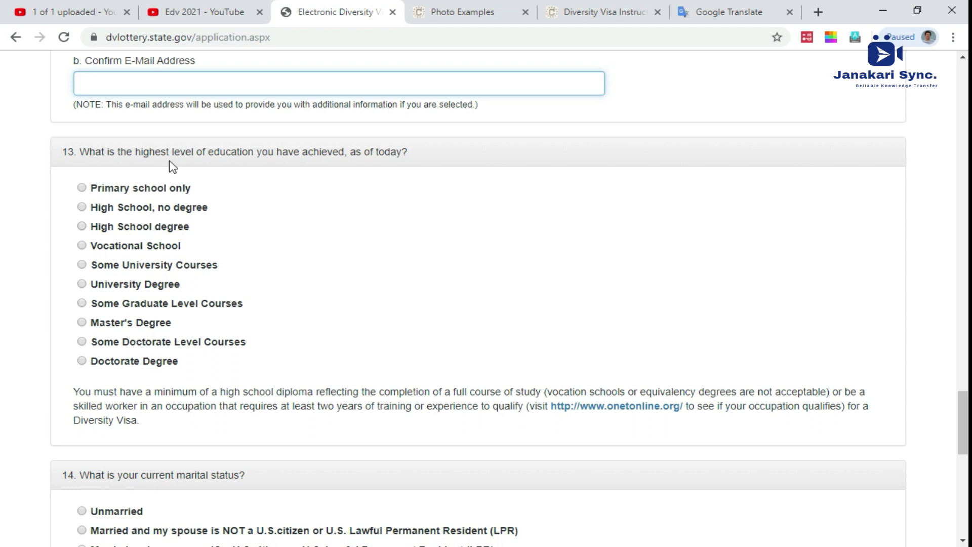
Step: Read question 13 and settle on Master's Degree as the highest education level
{"action": "left_click_drag", "start_coordinate": [209, 151], "coordinate": [261, 152]}
{"action": "left_click_drag", "start_coordinate": [81, 151], "coordinate": [374, 161]}
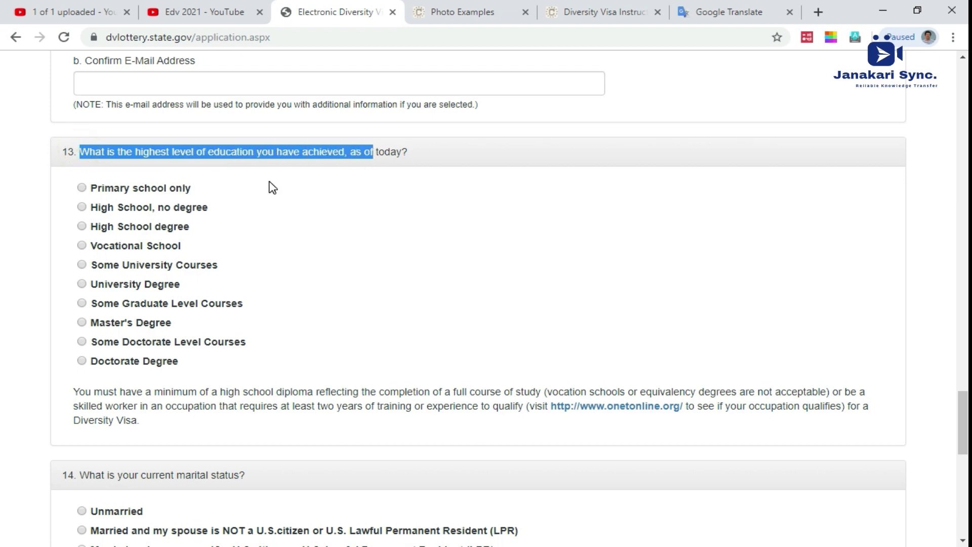
{"action": "left_click", "coordinate": [81, 284]}
{"action": "left_click", "coordinate": [82, 323]}
{"action": "scroll", "coordinate": [144, 324], "scroll_direction": "down", "scroll_amount": 4}
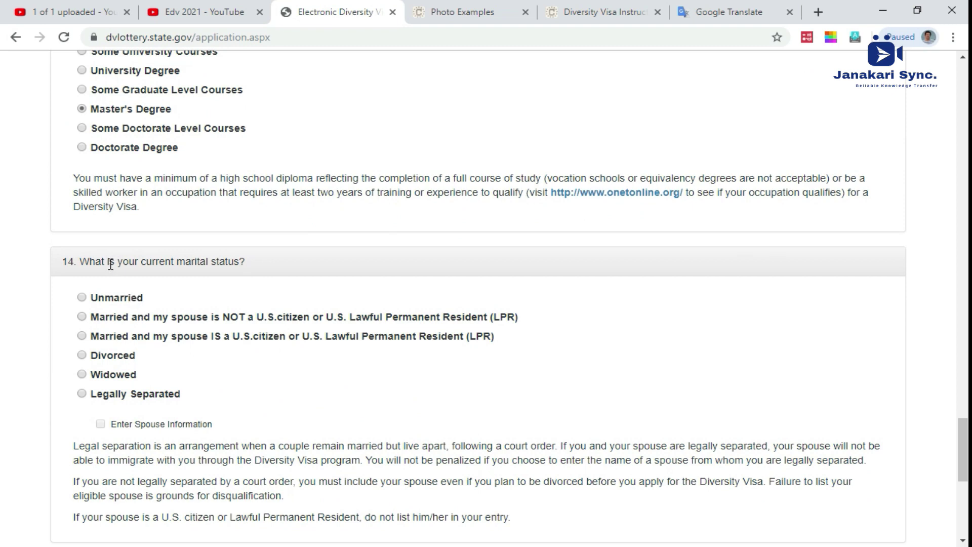
Step: Set marital status to married with a spouse who is not a U.S. citizen or LPR
{"action": "left_click", "coordinate": [82, 298]}
{"action": "left_click", "coordinate": [82, 298]}
{"action": "left_click", "coordinate": [86, 319]}
{"action": "scroll", "coordinate": [152, 320], "scroll_direction": "down", "scroll_amount": 1}
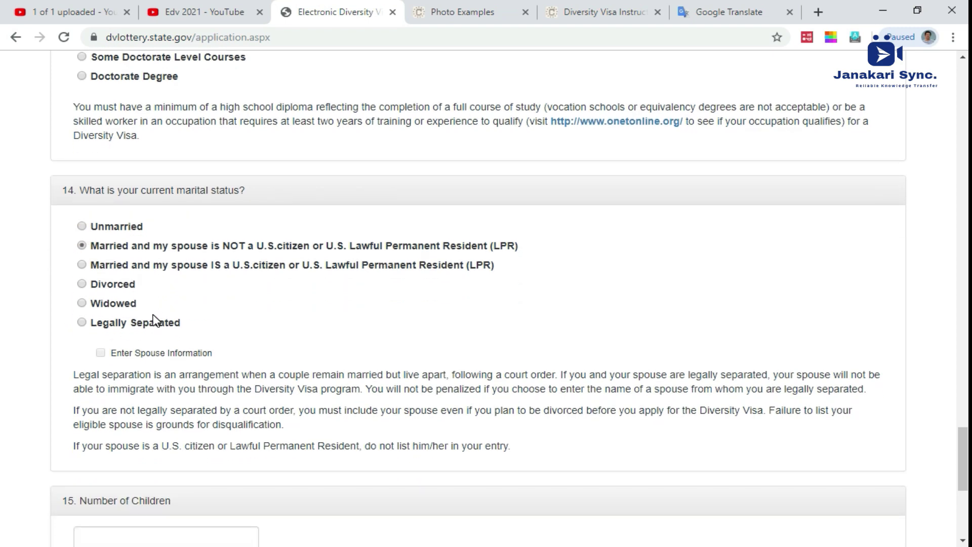
Step: Attempt to enable the spouse information fields and click into Number of Children
{"action": "left_click", "coordinate": [102, 354]}
{"action": "left_click", "coordinate": [116, 353]}
{"action": "left_click", "coordinate": [117, 358]}
{"action": "scroll", "coordinate": [177, 327], "scroll_direction": "down", "scroll_amount": 3}
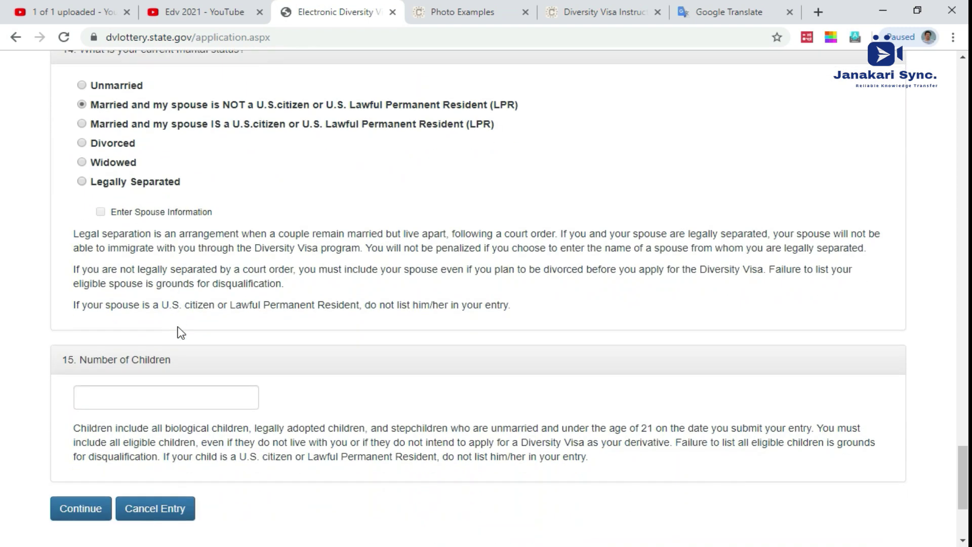
{"action": "left_click", "coordinate": [107, 215]}
{"action": "left_click", "coordinate": [126, 212]}
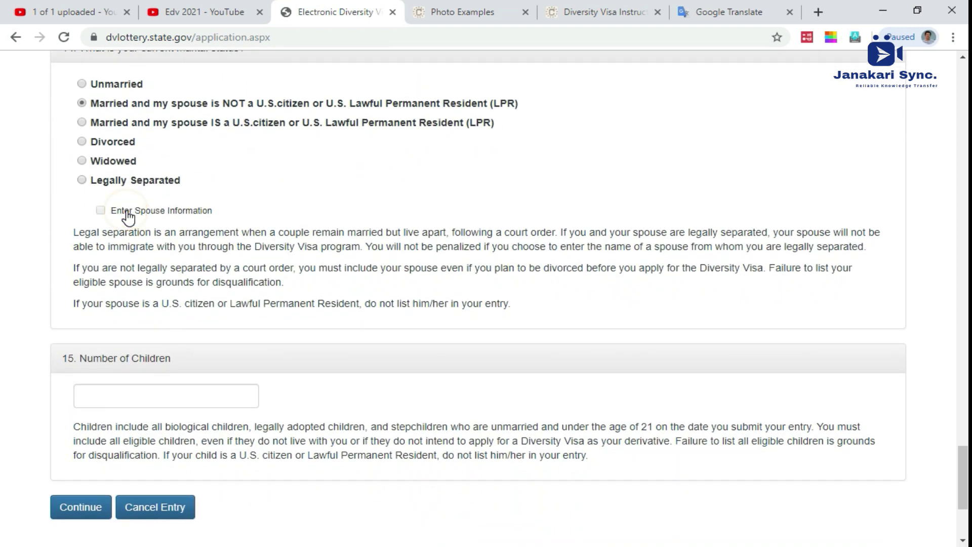
{"action": "left_click", "coordinate": [121, 392]}
{"action": "scroll", "coordinate": [132, 355], "scroll_direction": "down", "scroll_amount": 3}
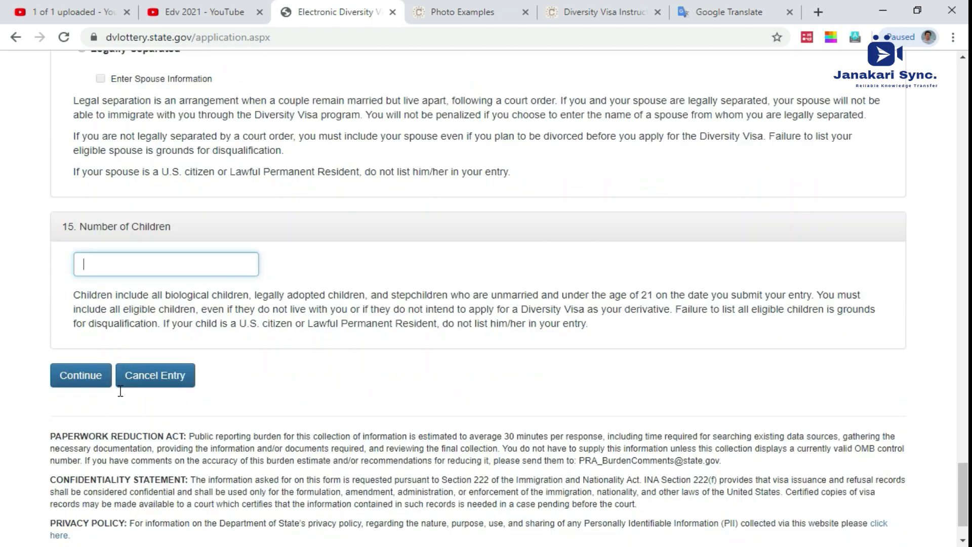
{"action": "scroll", "coordinate": [150, 296], "scroll_direction": "down", "scroll_amount": 1}
{"action": "scroll", "coordinate": [202, 265], "scroll_direction": "up", "scroll_amount": 3}
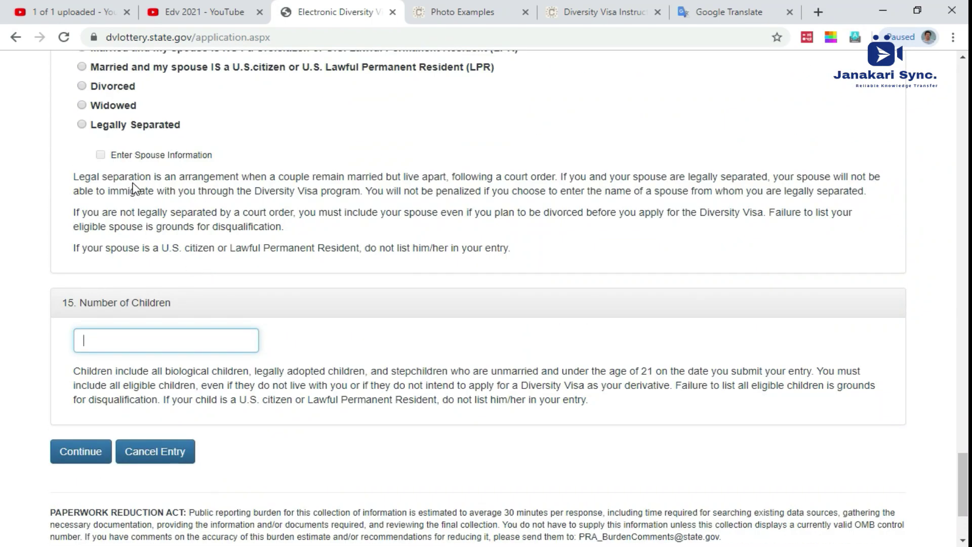
{"action": "scroll", "coordinate": [279, 302], "scroll_direction": "down", "scroll_amount": 3}
Step: Submit Part One with Continue and scroll the returned form showing the data validation error
{"action": "left_click", "coordinate": [90, 309]}
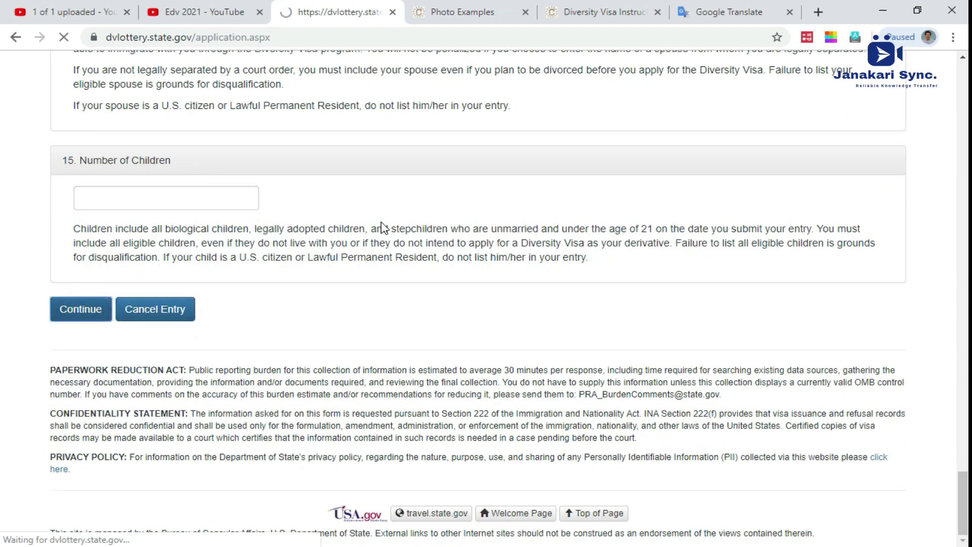
{"action": "scroll", "coordinate": [353, 265], "scroll_direction": "down", "scroll_amount": 1}
{"action": "scroll", "coordinate": [353, 266], "scroll_direction": "down", "scroll_amount": 1}
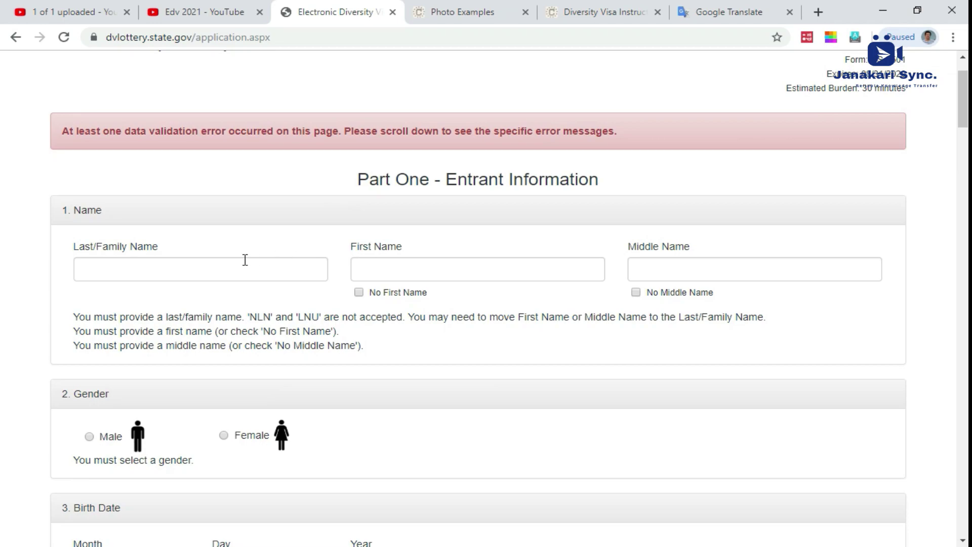
{"action": "left_click", "coordinate": [198, 274]}
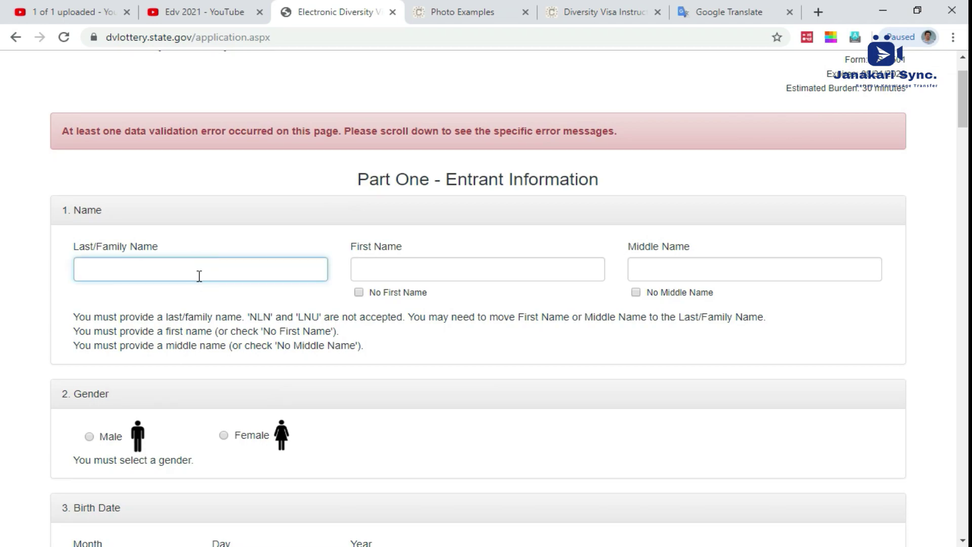
{"action": "scroll", "coordinate": [199, 275], "scroll_direction": "down", "scroll_amount": 6}
{"action": "scroll", "coordinate": [198, 276], "scroll_direction": "down", "scroll_amount": 20}
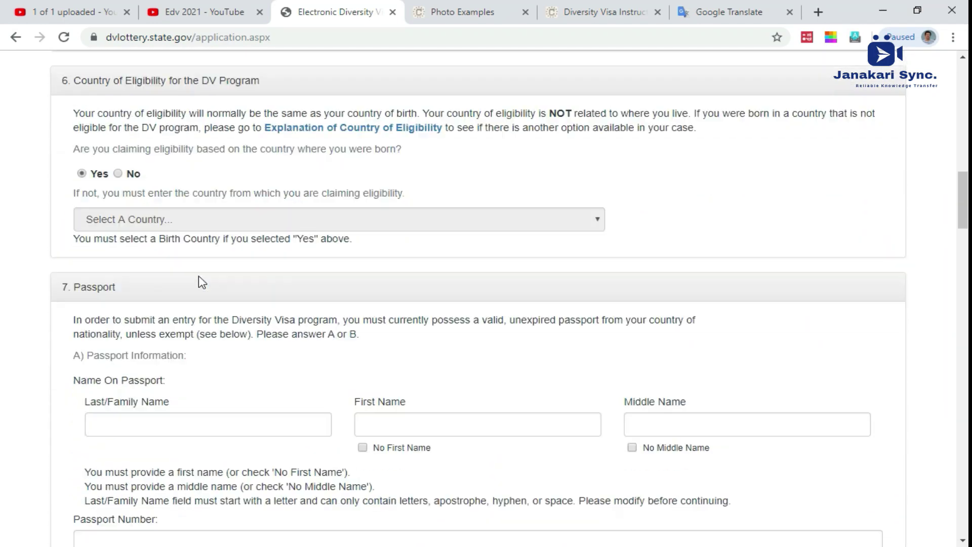
{"action": "scroll", "coordinate": [199, 275], "scroll_direction": "down", "scroll_amount": 18}
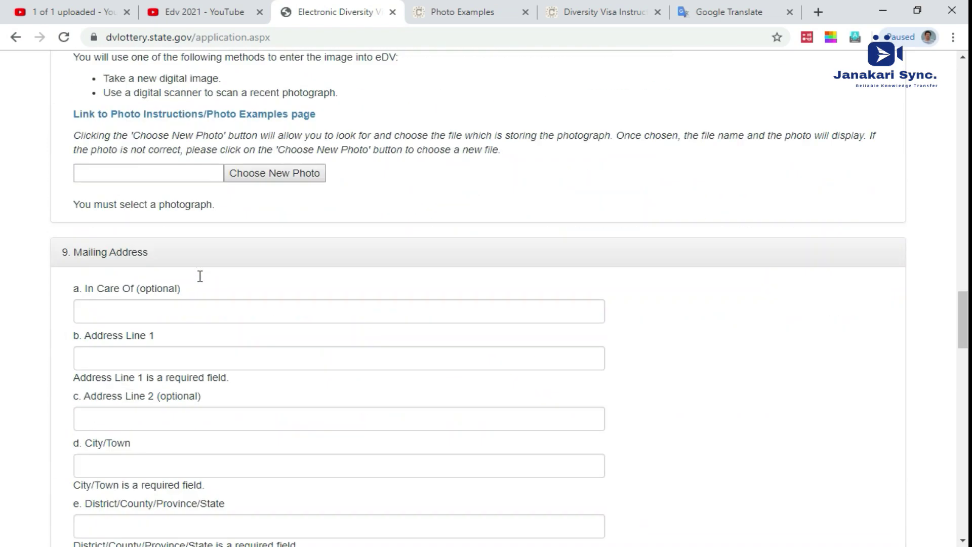
{"action": "scroll", "coordinate": [202, 281], "scroll_direction": "down", "scroll_amount": 15}
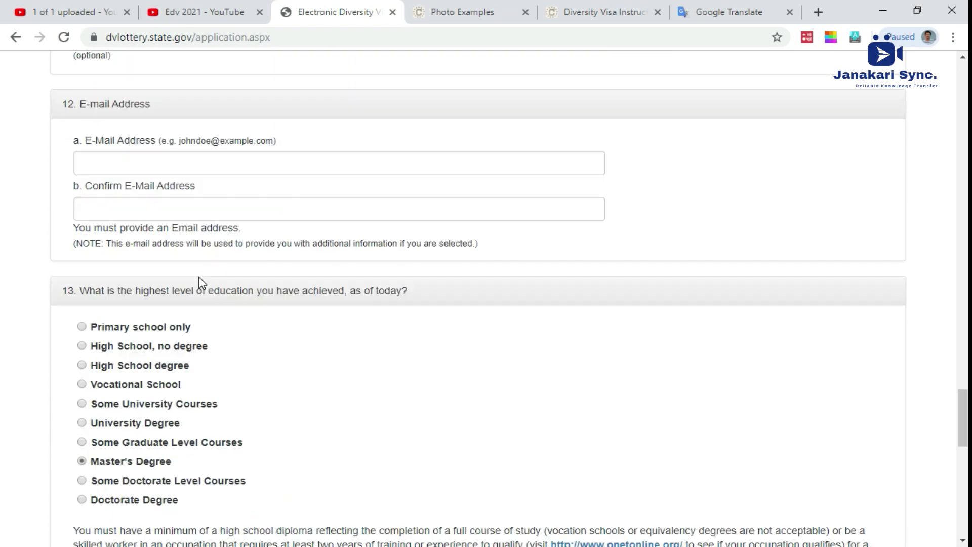
{"action": "scroll", "coordinate": [202, 282], "scroll_direction": "down", "scroll_amount": 4}
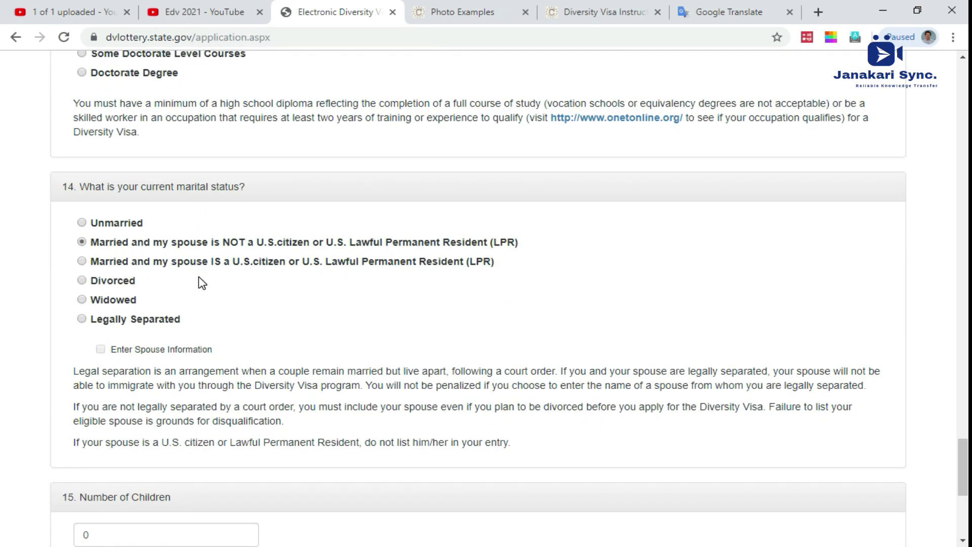
{"action": "scroll", "coordinate": [202, 282], "scroll_direction": "up", "scroll_amount": 20}
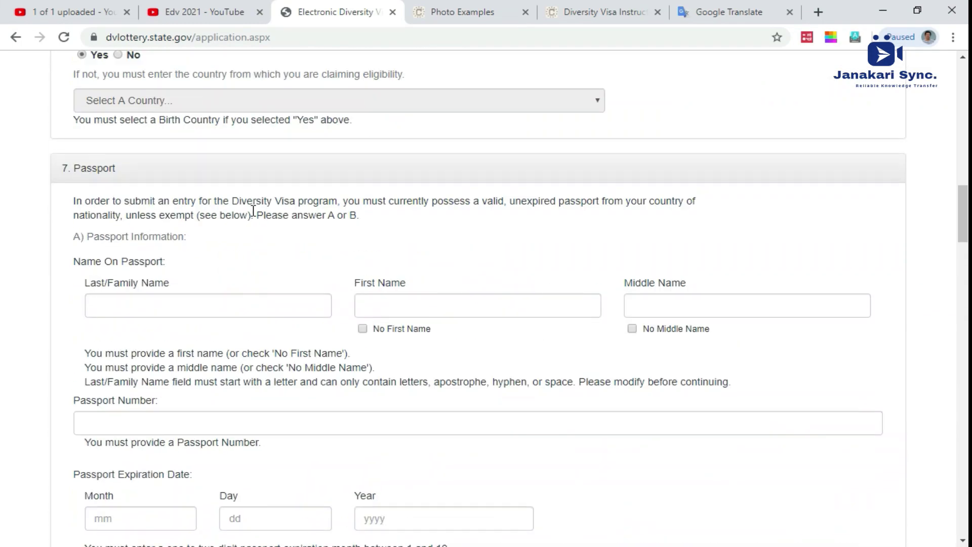
{"action": "scroll", "coordinate": [253, 210], "scroll_direction": "up", "scroll_amount": 20}
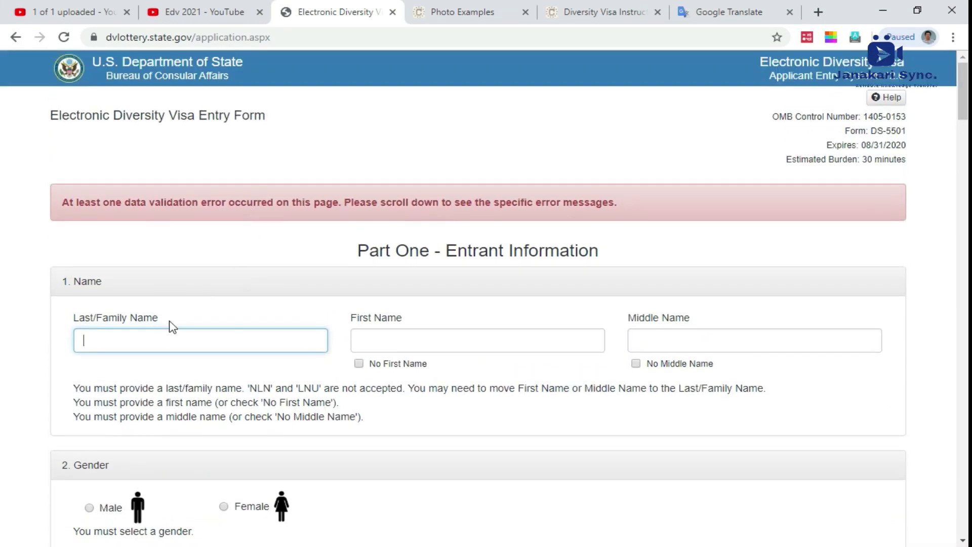
Step: Enter the entrant's last and first names and tick No Middle Name
{"action": "left_click", "coordinate": [151, 339]}
{"action": "key", "text": "Tab"}
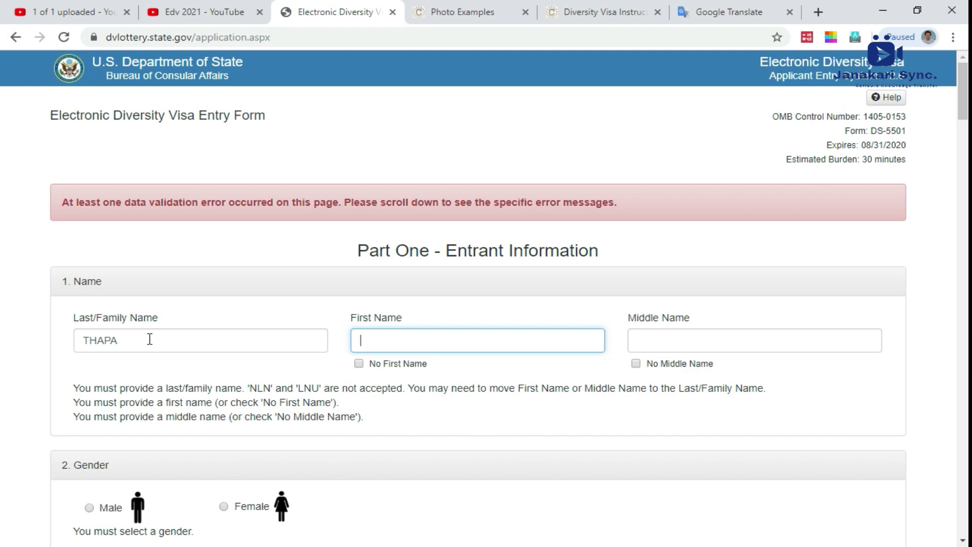
{"action": "left_click", "coordinate": [635, 363]}
Step: Select Male and enter birth month 02 and day 11, beginning the birth year
{"action": "scroll", "coordinate": [628, 377], "scroll_direction": "down", "scroll_amount": 1}
{"action": "scroll", "coordinate": [165, 414], "scroll_direction": "down", "scroll_amount": 3}
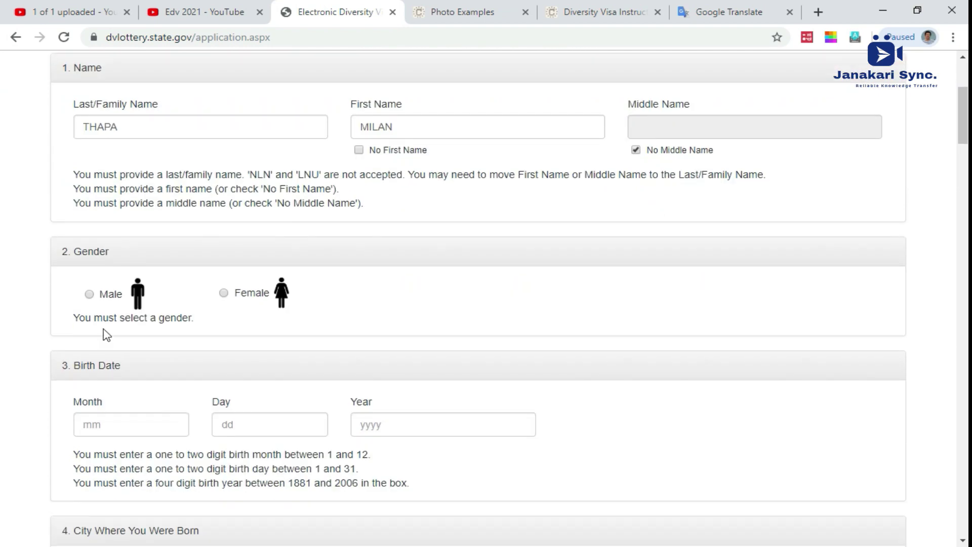
{"action": "left_click", "coordinate": [103, 295]}
{"action": "scroll", "coordinate": [128, 339], "scroll_direction": "down", "scroll_amount": 1}
{"action": "left_click", "coordinate": [113, 350]}
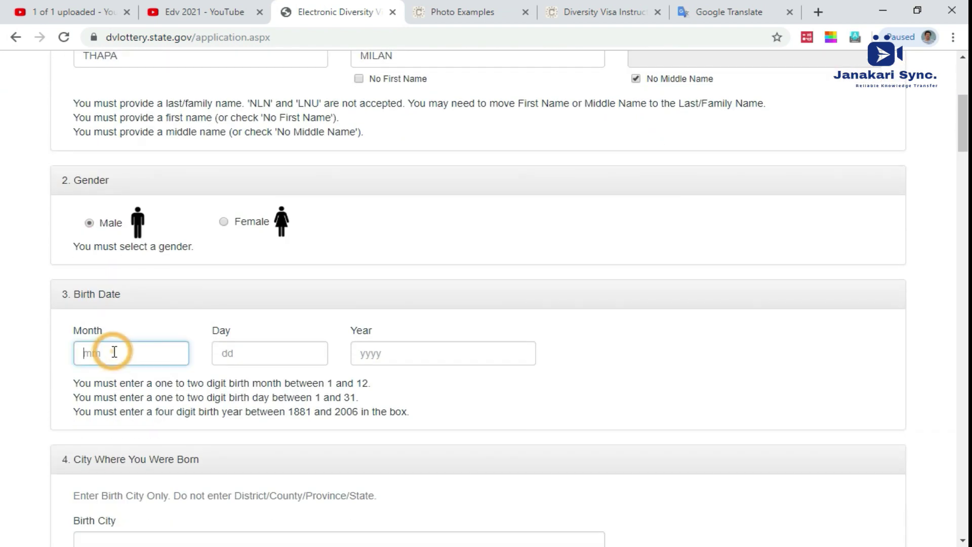
{"action": "type", "text": "20"}
{"action": "left_click", "coordinate": [216, 358]}
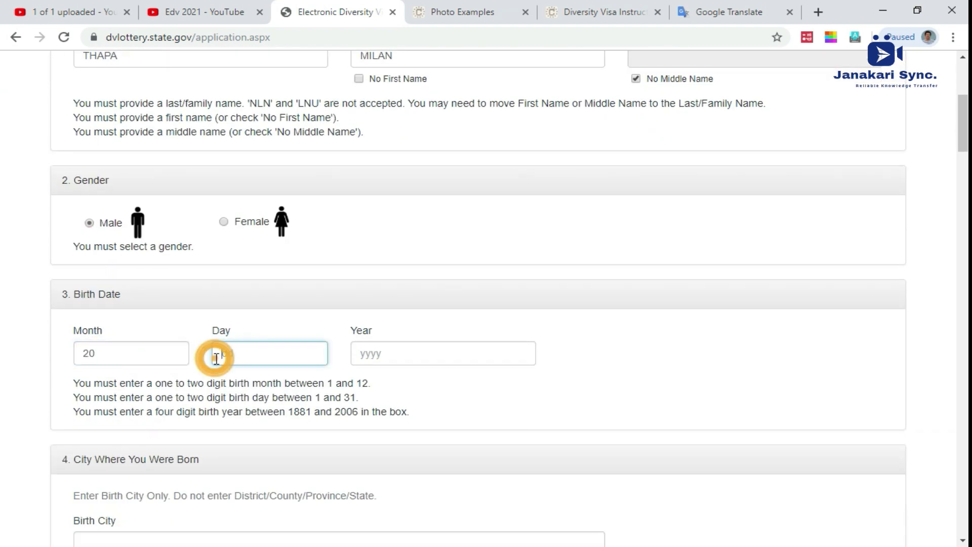
{"action": "double_click", "coordinate": [123, 353]}
{"action": "type", "text": "02"}
{"action": "left_click", "coordinate": [232, 357]}
{"action": "type", "text": "11"}
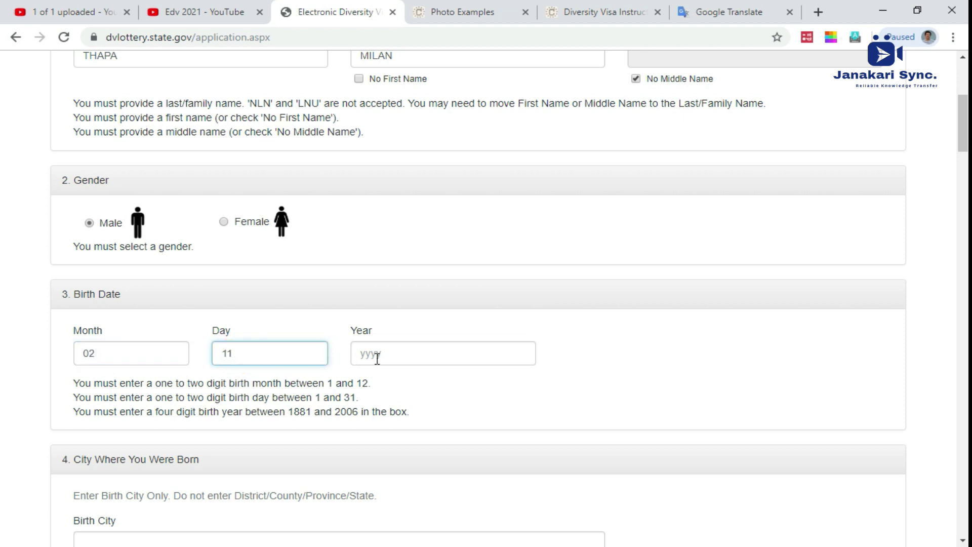
{"action": "left_click", "coordinate": [376, 357]}
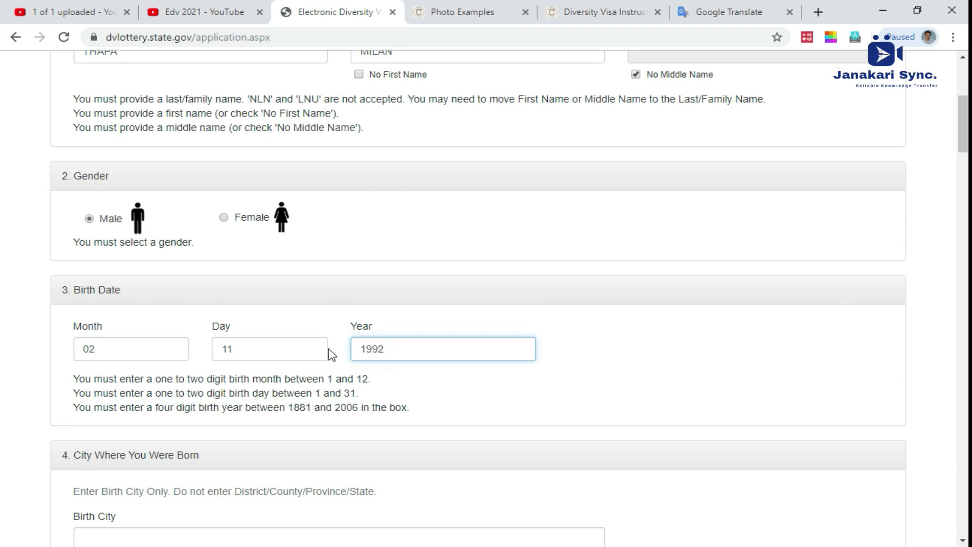
Step: Enter DHADING as the birth city, correcting the mistyped name
{"action": "scroll", "coordinate": [329, 351], "scroll_direction": "down", "scroll_amount": 4}
{"action": "left_click", "coordinate": [314, 329]}
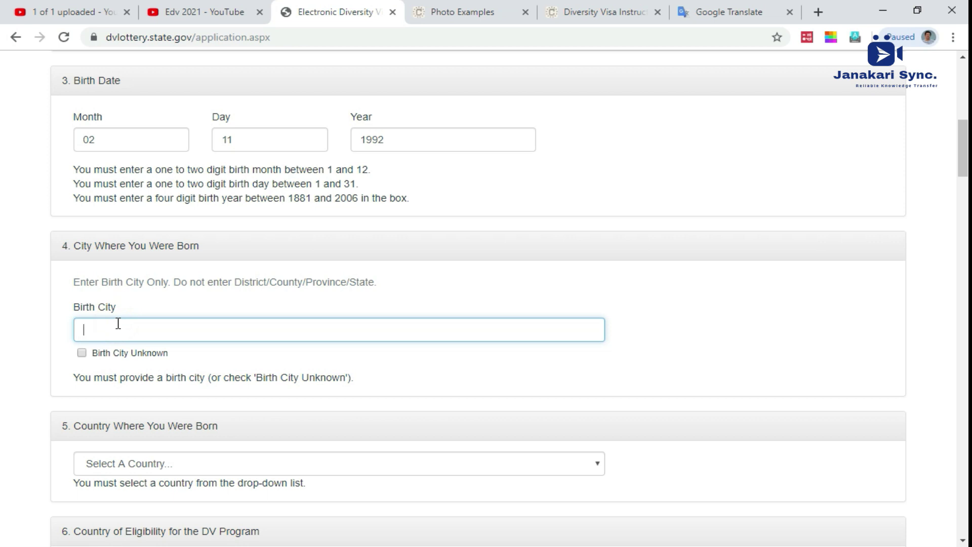
{"action": "type", "text": "DHADING"}
Step: Choose Nepal as the country of birth
{"action": "scroll", "coordinate": [122, 326], "scroll_direction": "down", "scroll_amount": 3}
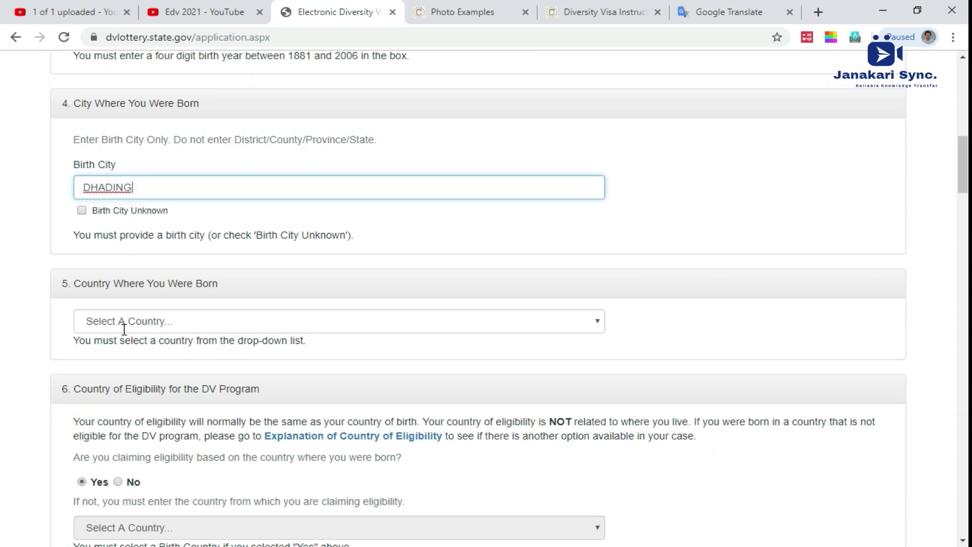
{"action": "left_click", "coordinate": [129, 324]}
{"action": "type", "text": "nepal"}
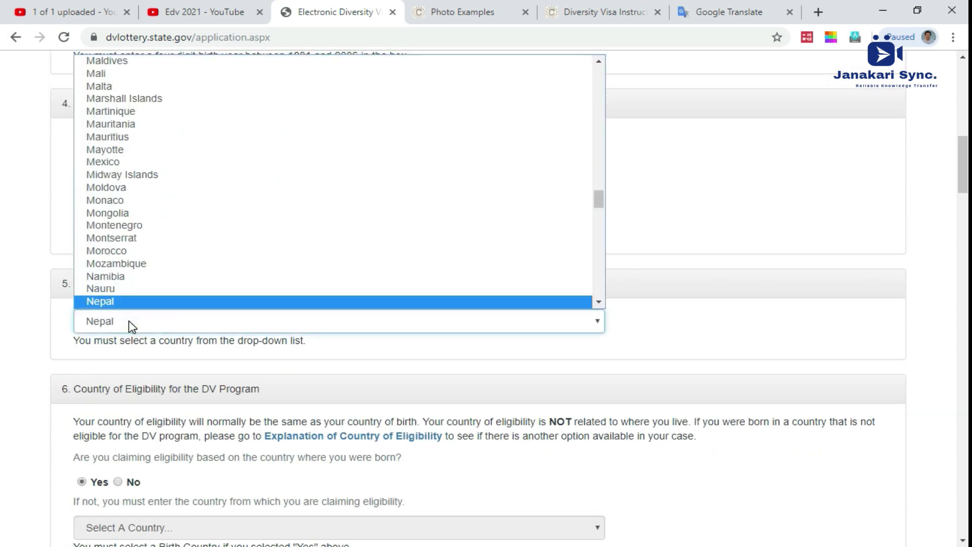
{"action": "key", "text": "Return"}
{"action": "scroll", "coordinate": [129, 320], "scroll_direction": "down", "scroll_amount": 4}
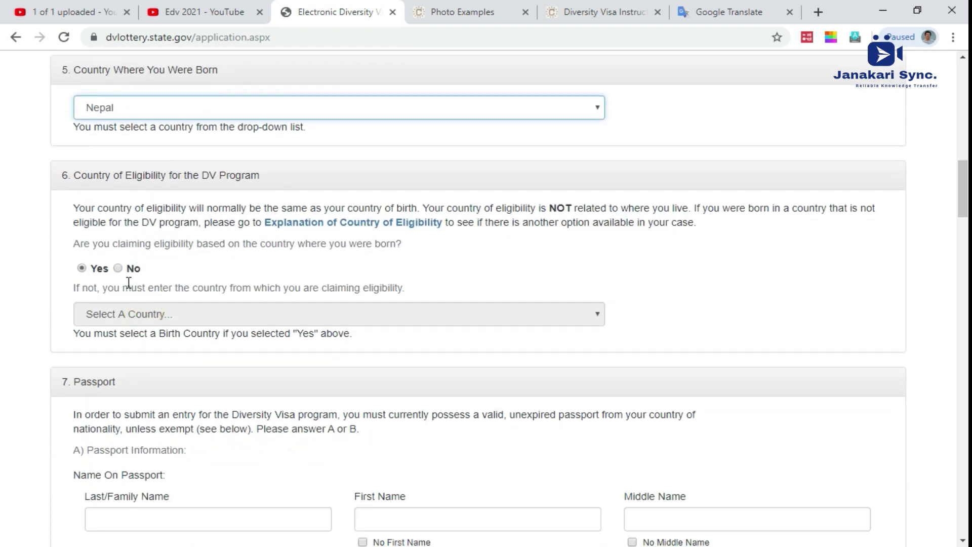
{"action": "scroll", "coordinate": [138, 315], "scroll_direction": "down", "scroll_amount": 4}
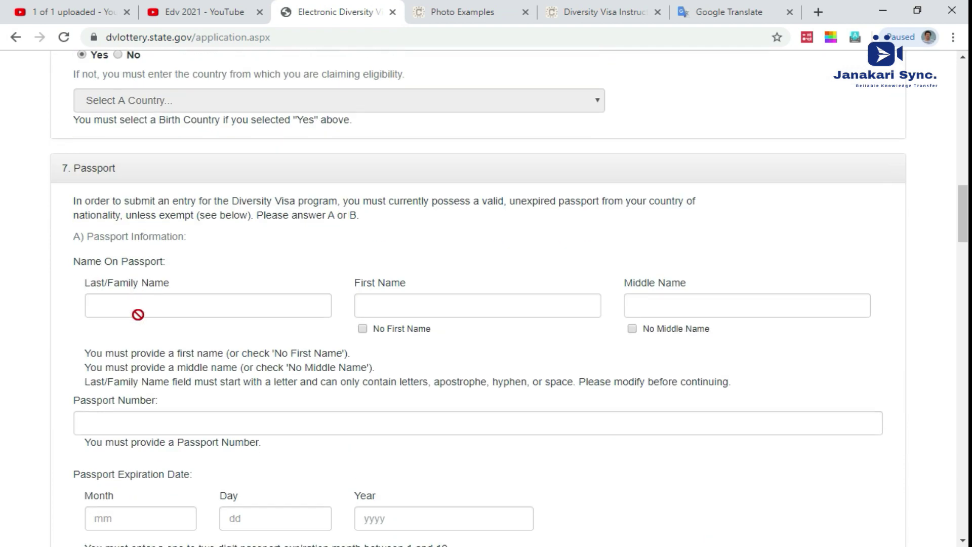
{"action": "scroll", "coordinate": [141, 288], "scroll_direction": "up", "scroll_amount": 1}
{"action": "left_click", "coordinate": [142, 370]}
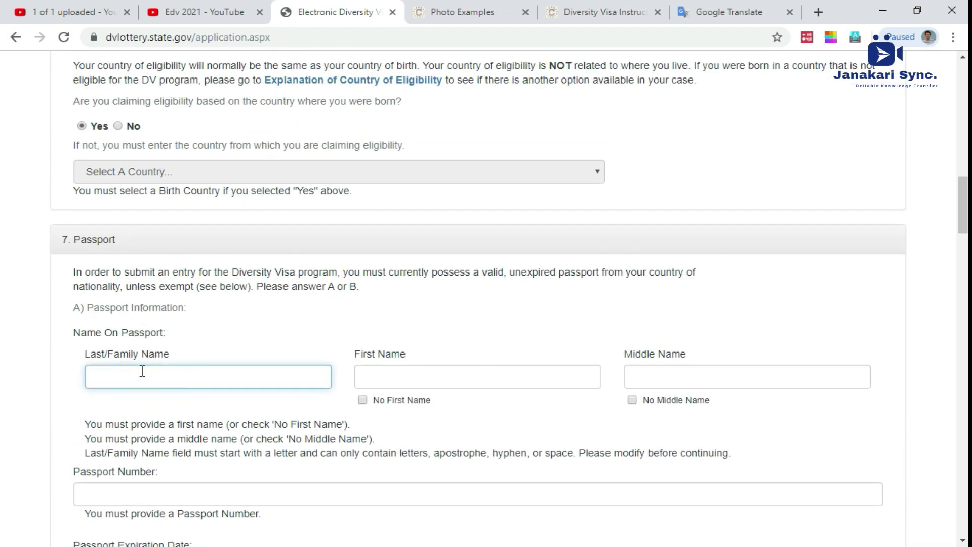
Step: Enter the surname and given name on the passport, mark no middle name, and clear the mistyped passport number
{"action": "key", "text": "Tab"}
{"action": "key", "text": "Tab"}
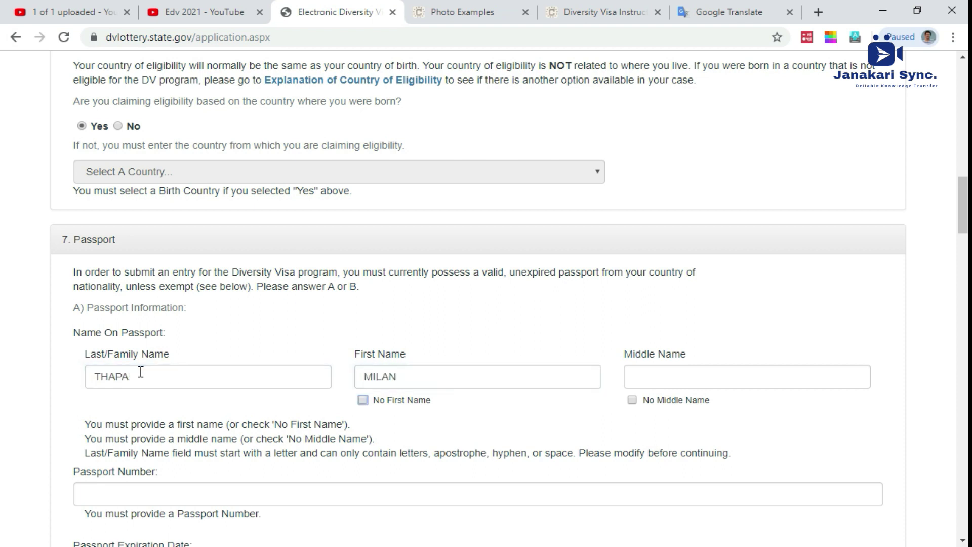
{"action": "left_click", "coordinate": [631, 400]}
{"action": "scroll", "coordinate": [583, 404], "scroll_direction": "down", "scroll_amount": 2}
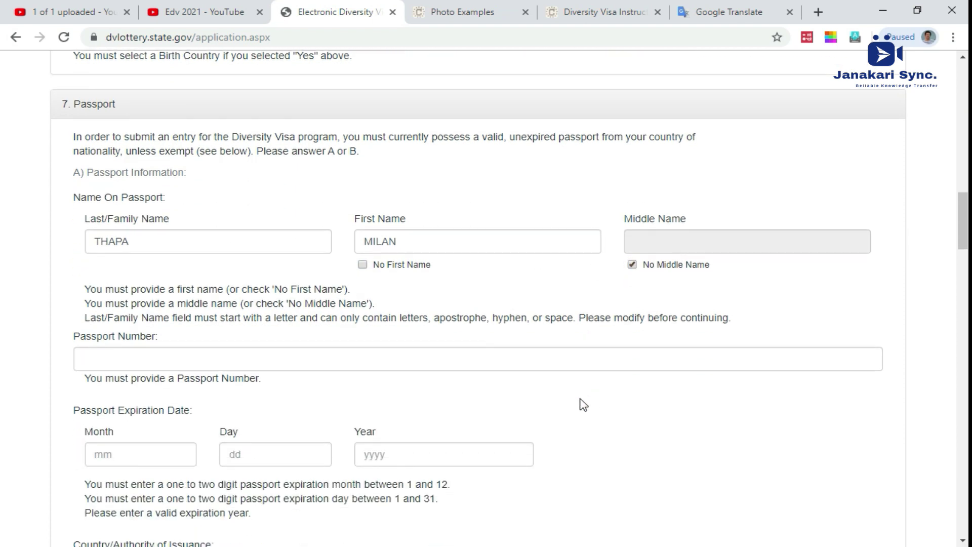
{"action": "left_click", "coordinate": [143, 350]}
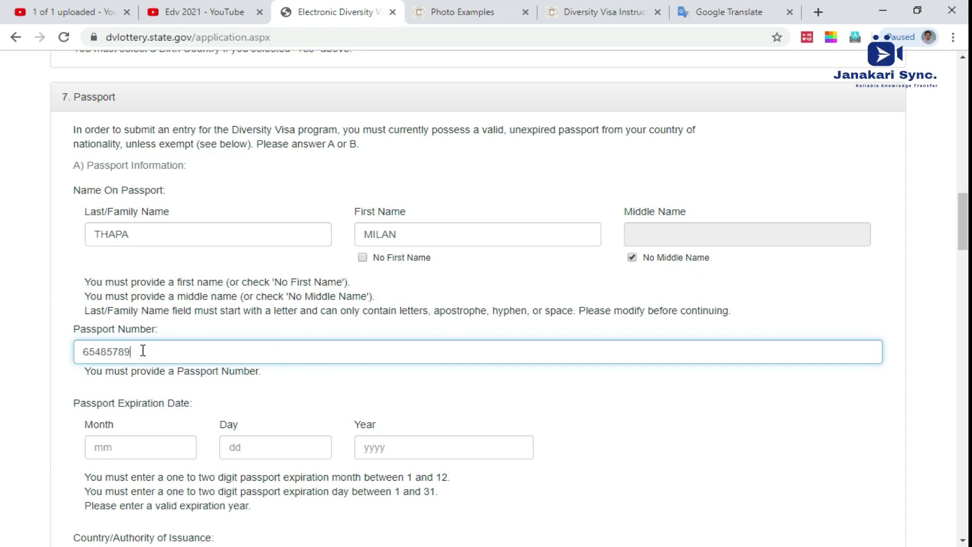
{"action": "key", "text": "ctrl+a"}
{"action": "key", "text": "BackSpace"}
Step: Enter the passport expiration date as month 02, day 11, year 1992
{"action": "left_click", "coordinate": [133, 451]}
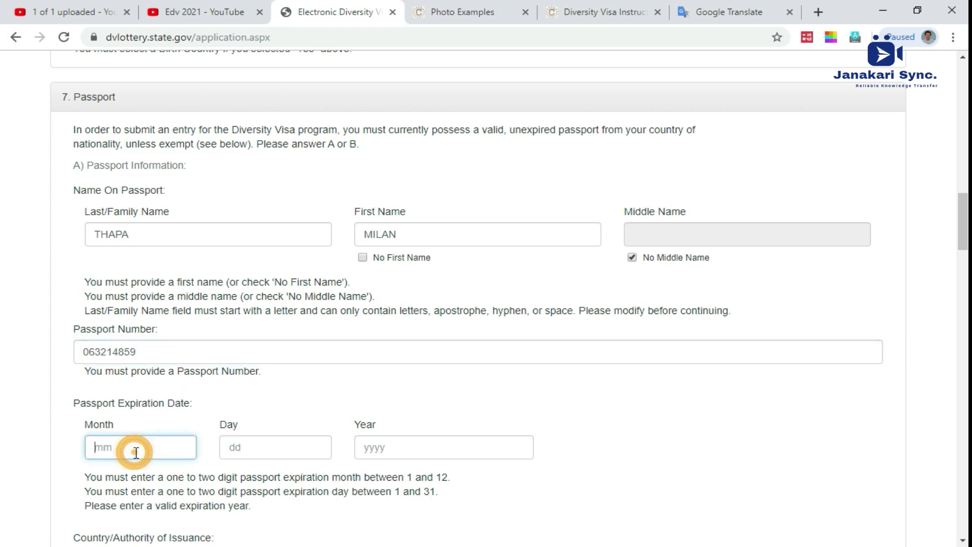
{"action": "scroll", "coordinate": [129, 446], "scroll_direction": "down", "scroll_amount": 1}
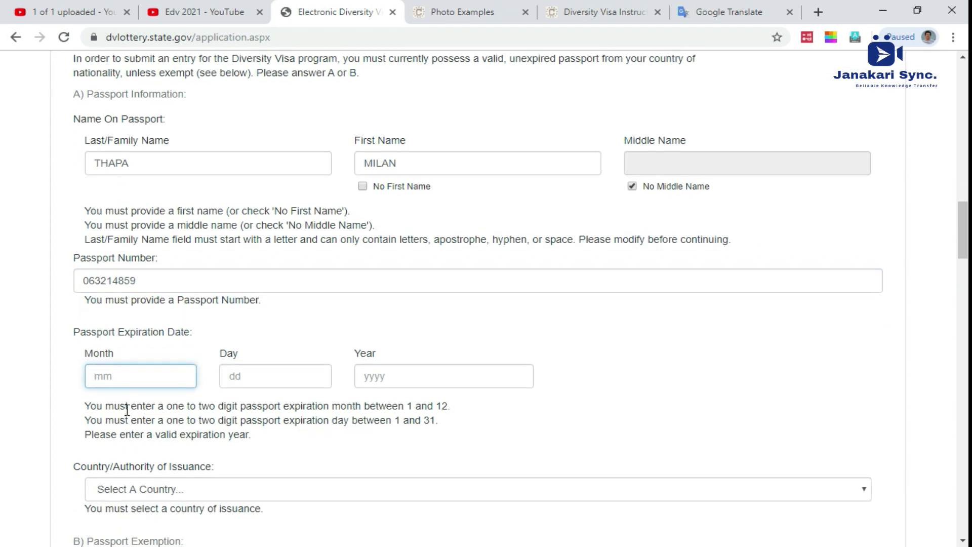
{"action": "left_click", "coordinate": [128, 375]}
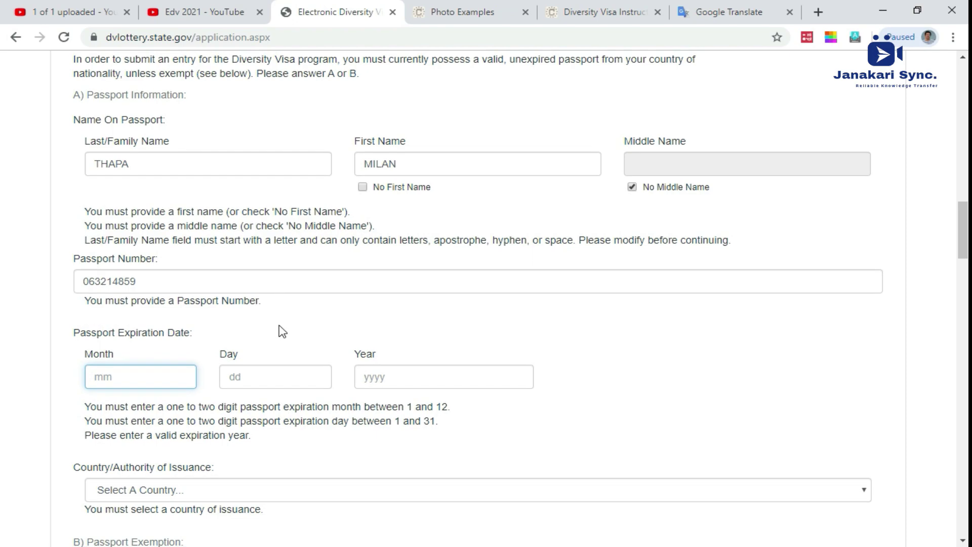
{"action": "scroll", "coordinate": [273, 324], "scroll_direction": "up", "scroll_amount": 5}
{"action": "scroll", "coordinate": [193, 250], "scroll_direction": "up", "scroll_amount": 3}
{"action": "scroll", "coordinate": [195, 251], "scroll_direction": "up", "scroll_amount": 7}
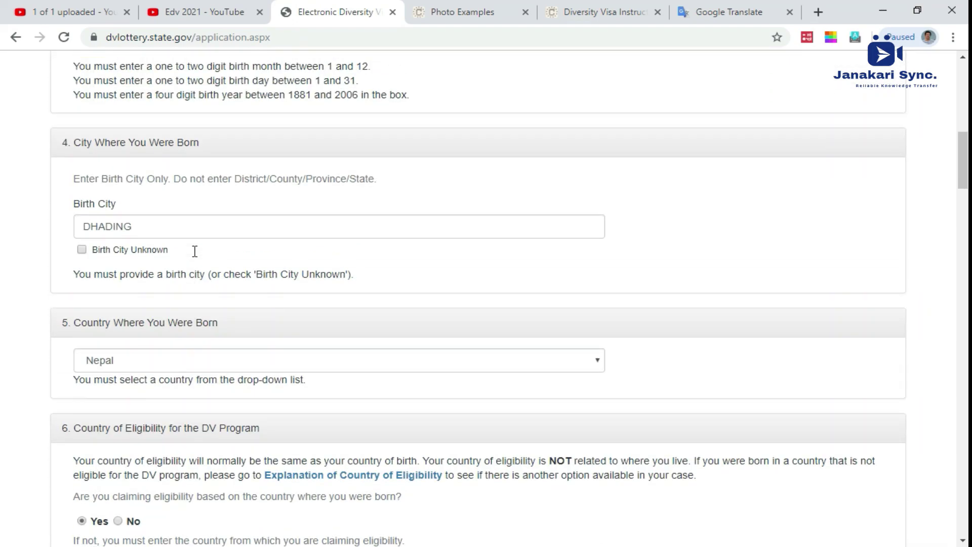
{"action": "scroll", "coordinate": [281, 305], "scroll_direction": "down", "scroll_amount": 18}
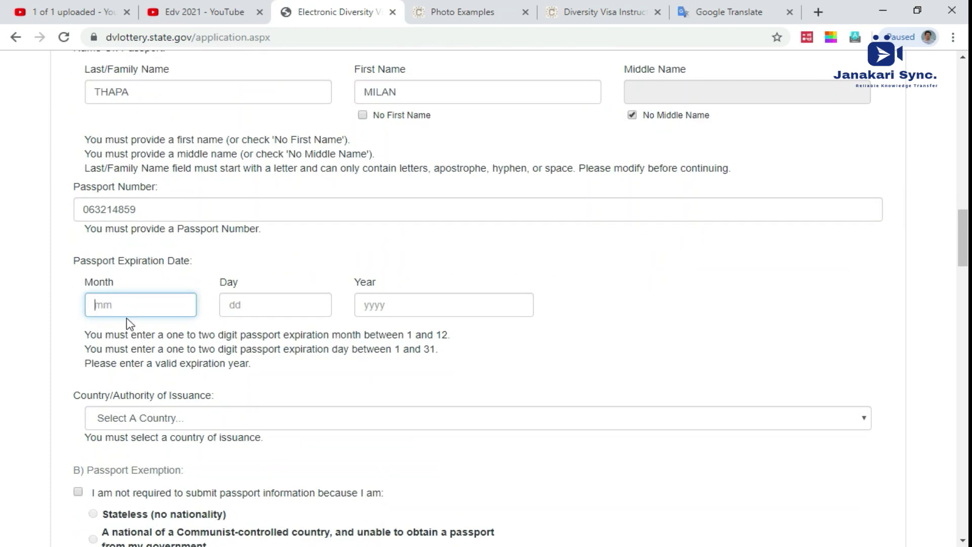
{"action": "left_click", "coordinate": [128, 307]}
{"action": "type", "text": "02"}
{"action": "left_click", "coordinate": [250, 307]}
{"action": "type", "text": "11"}
{"action": "left_click", "coordinate": [377, 307]}
{"action": "type", "text": "1992"}
Step: Choose Nepal as the passport's issuing country
{"action": "scroll", "coordinate": [379, 307], "scroll_direction": "down", "scroll_amount": 3}
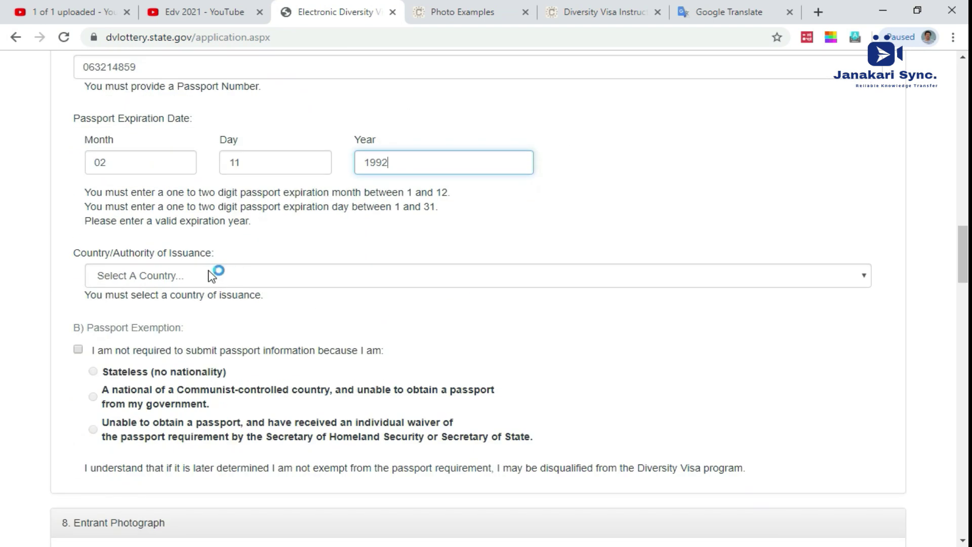
{"action": "left_click", "coordinate": [203, 279]}
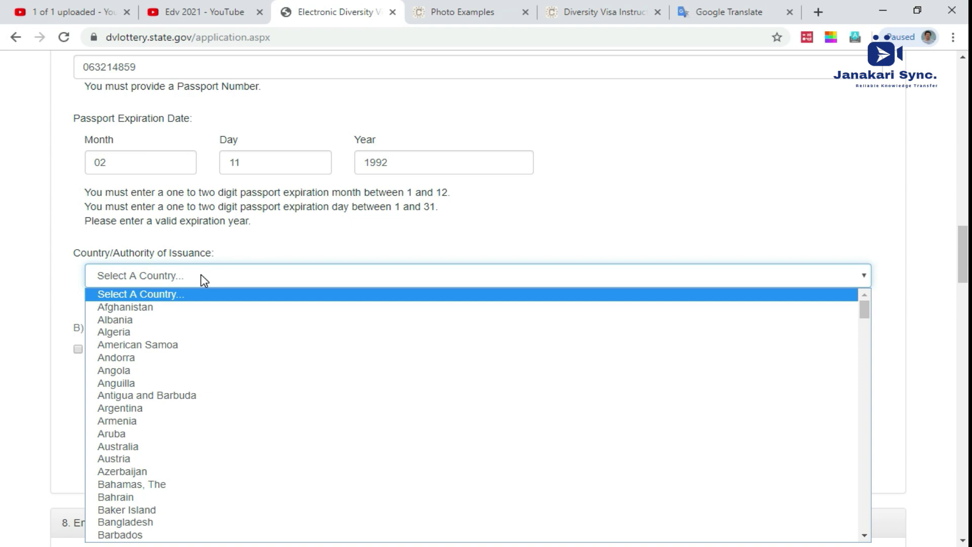
{"action": "type", "text": "ne"}
{"action": "key", "text": "Return"}
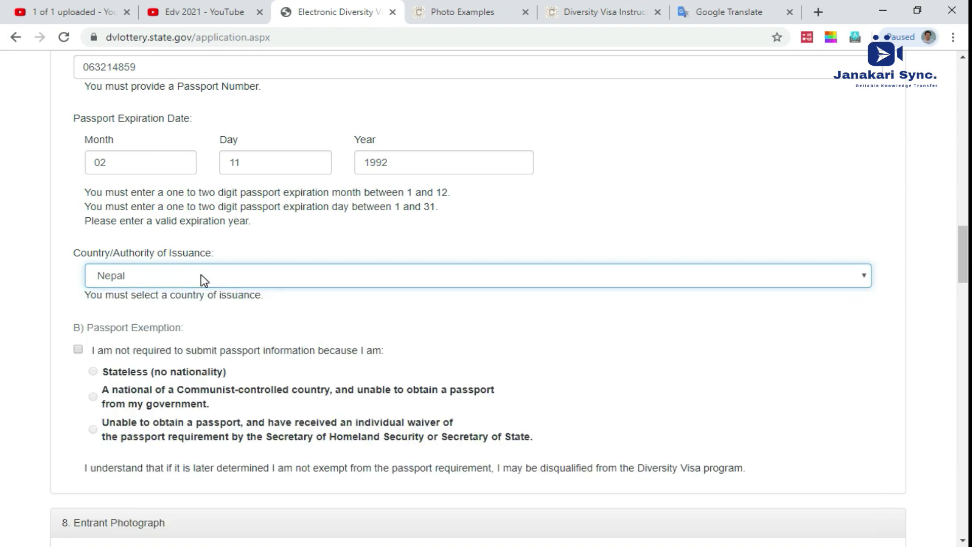
{"action": "scroll", "coordinate": [203, 294], "scroll_direction": "down", "scroll_amount": 5}
{"action": "scroll", "coordinate": [204, 300], "scroll_direction": "down", "scroll_amount": 3}
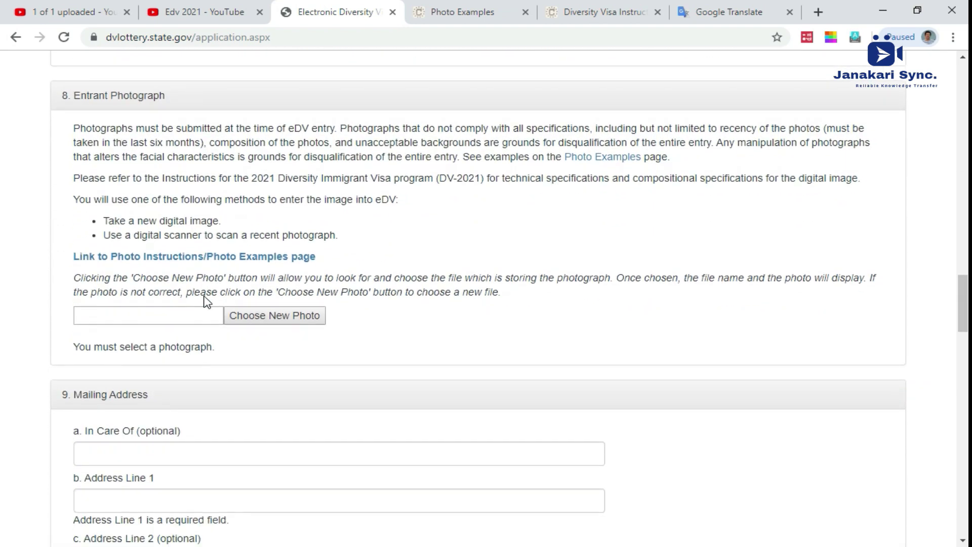
{"action": "scroll", "coordinate": [199, 313], "scroll_direction": "down", "scroll_amount": 1}
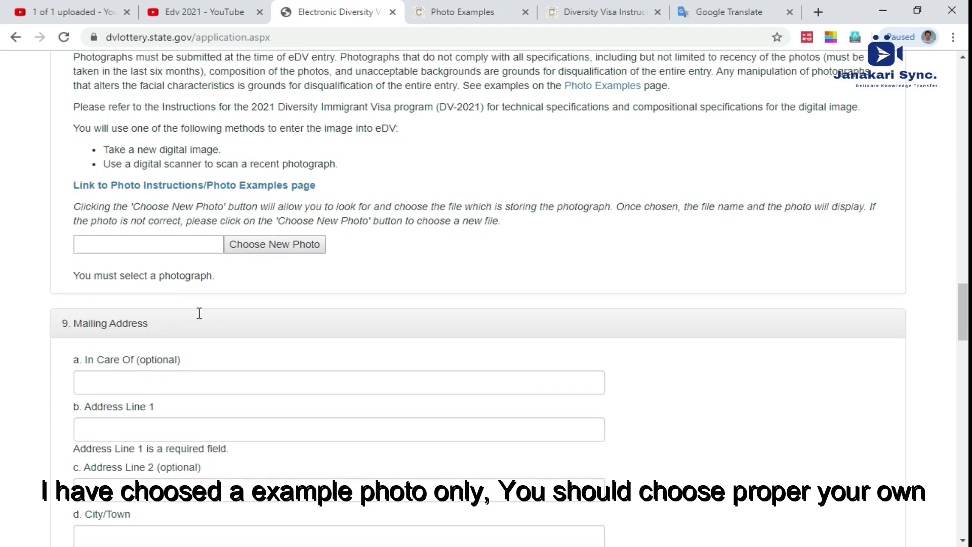
{"action": "left_click", "coordinate": [253, 247]}
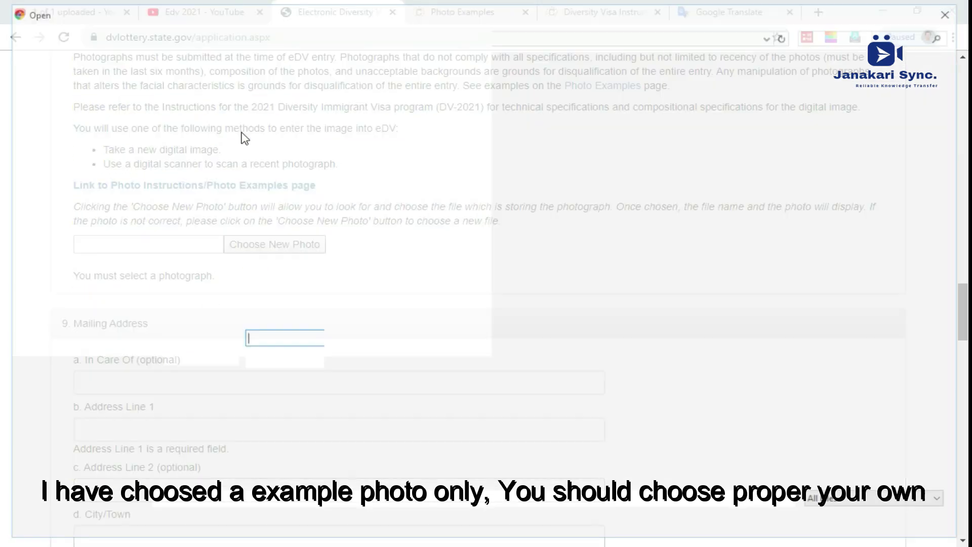
{"action": "left_click", "coordinate": [261, 115]}
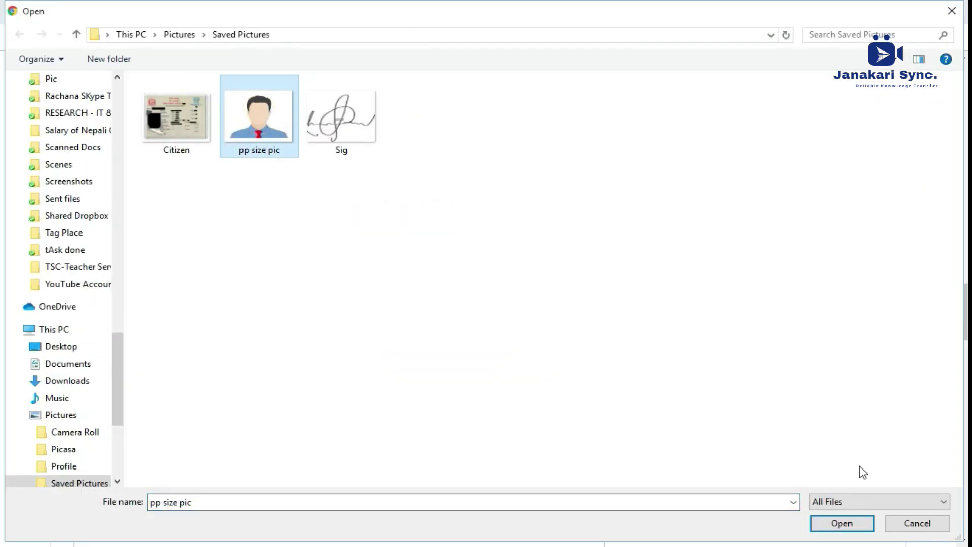
{"action": "left_click", "coordinate": [906, 530]}
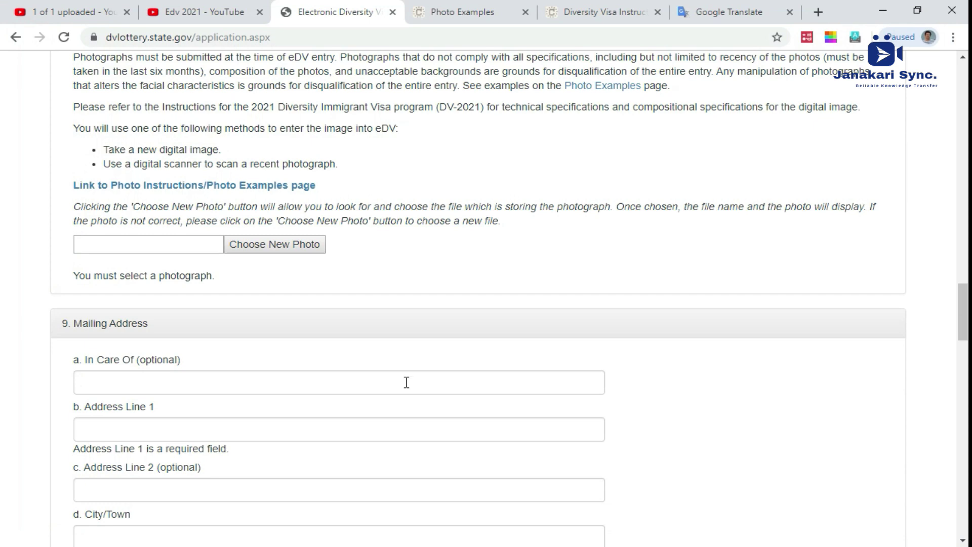
{"action": "scroll", "coordinate": [405, 382], "scroll_direction": "down", "scroll_amount": 2}
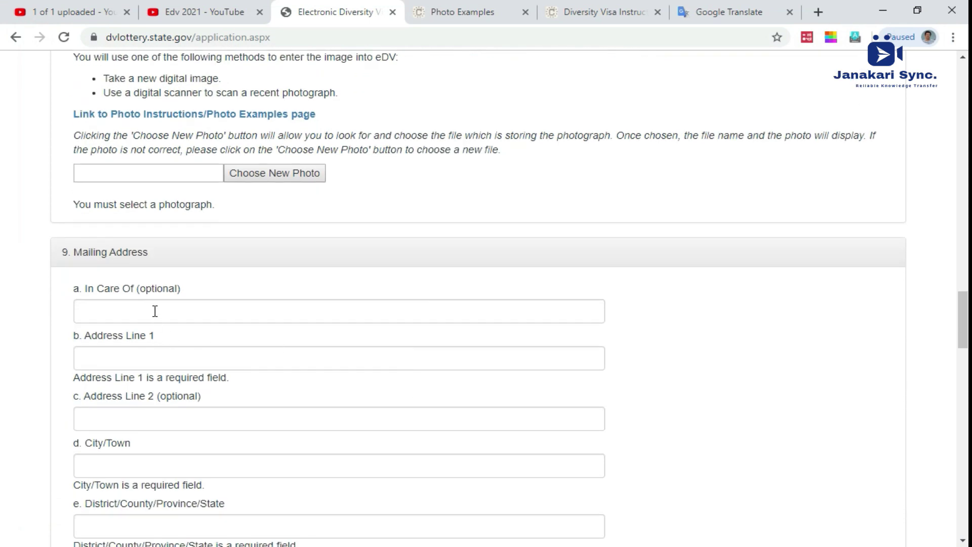
Step: Fill in the mailing address line, city and district/state fields with the entrant's address
{"action": "left_click", "coordinate": [168, 358]}
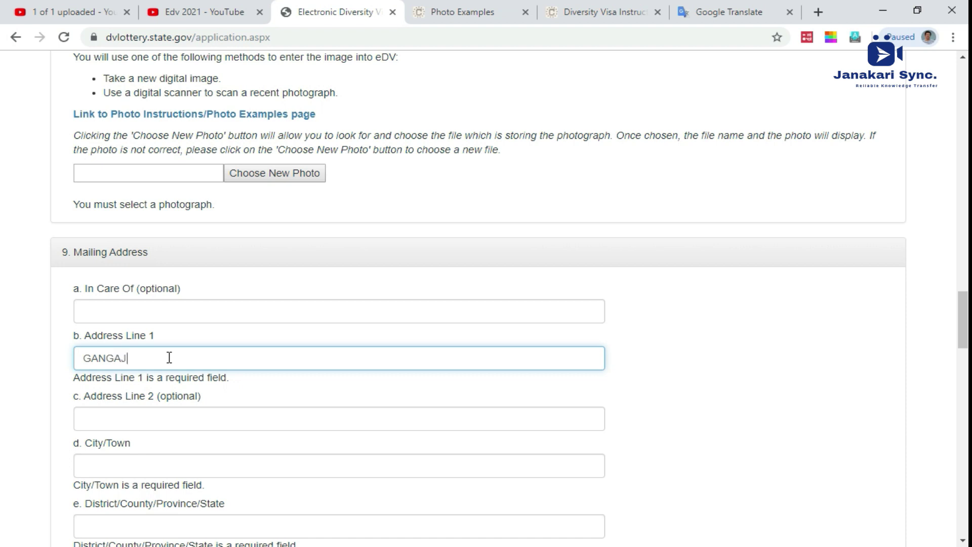
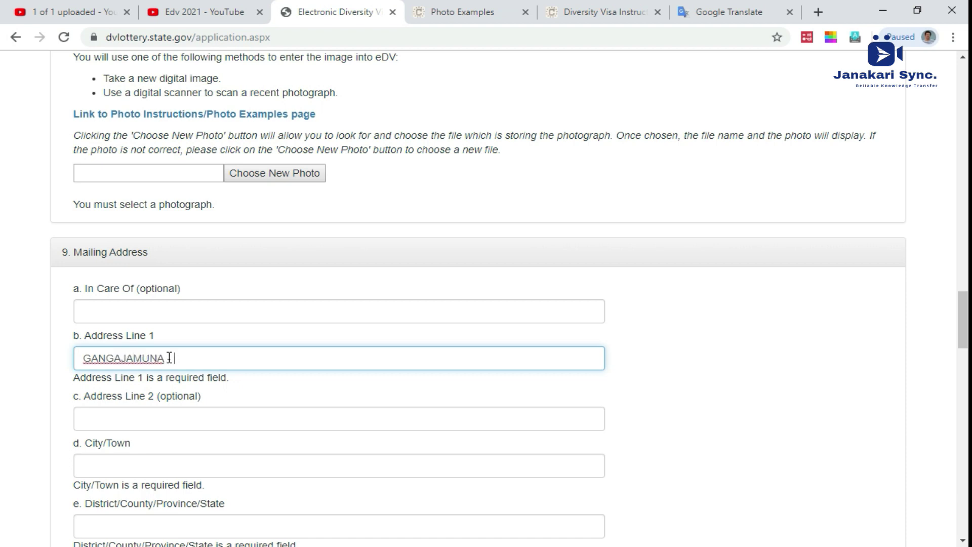
{"action": "scroll", "coordinate": [175, 307], "scroll_direction": "down", "scroll_amount": 3}
{"action": "left_click", "coordinate": [165, 275]}
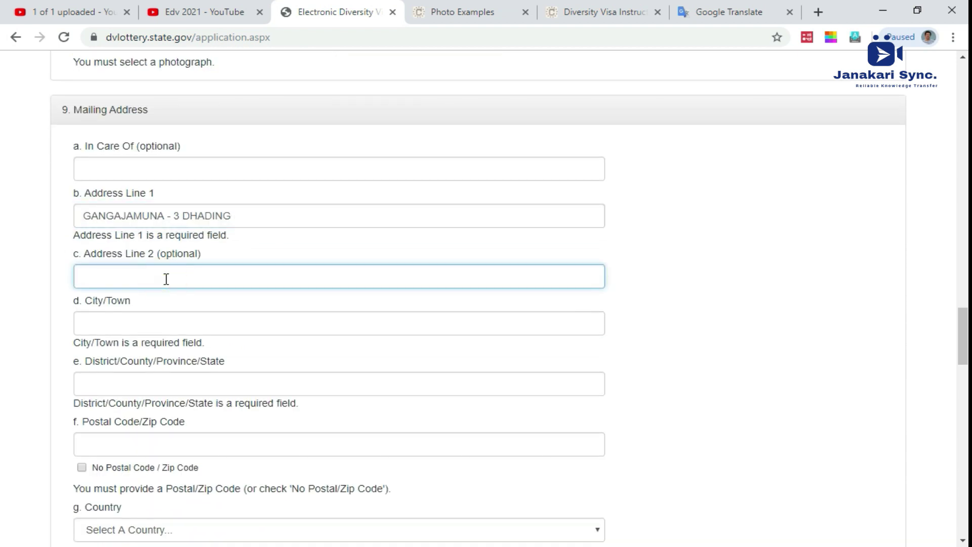
{"action": "left_click", "coordinate": [146, 325]}
{"action": "type", "text": "DHADING"}
{"action": "key", "text": "Tab"}
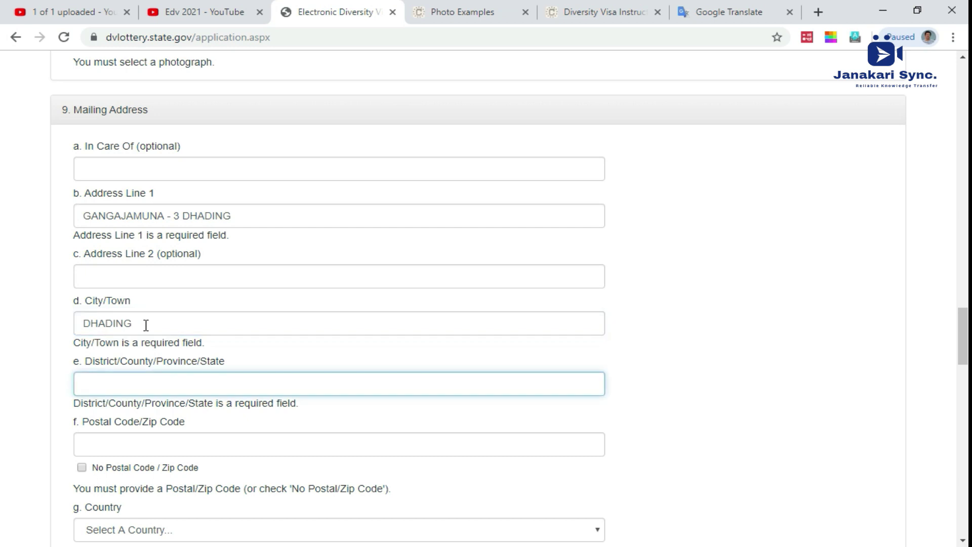
{"action": "type", "text": "STATE NO . 3"}
Step: Enter the mailing postal code and choose Nepal as the mailing country
{"action": "scroll", "coordinate": [152, 334], "scroll_direction": "down", "scroll_amount": 3}
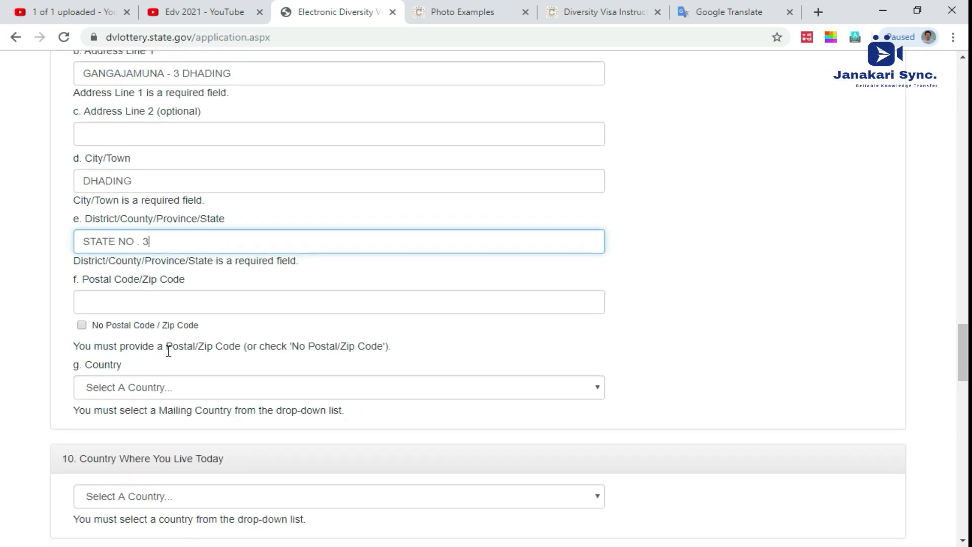
{"action": "left_click", "coordinate": [137, 299]}
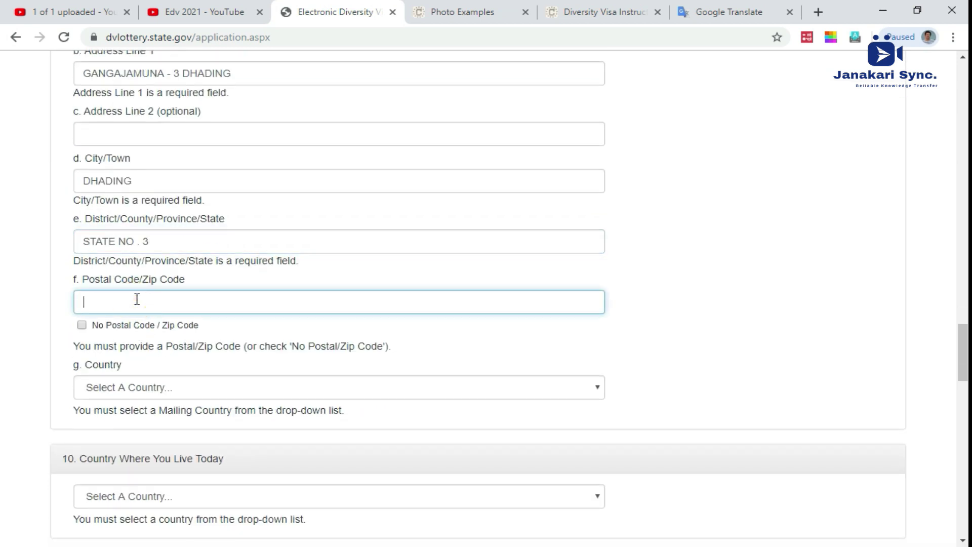
{"action": "type", "text": "45100"}
{"action": "scroll", "coordinate": [124, 338], "scroll_direction": "down", "scroll_amount": 3}
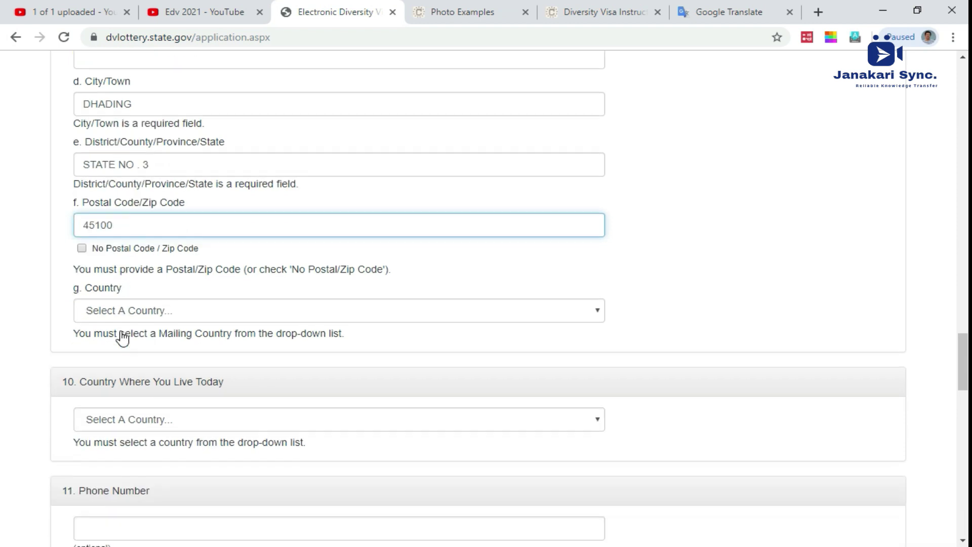
{"action": "left_click", "coordinate": [82, 183]}
{"action": "left_click", "coordinate": [81, 183]}
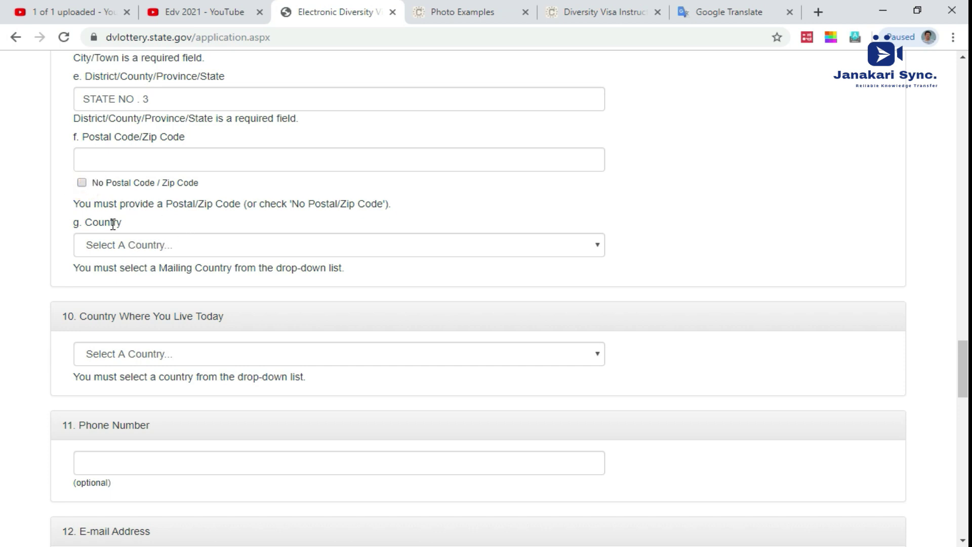
{"action": "left_click", "coordinate": [137, 155]}
{"action": "type", "text": "45100"}
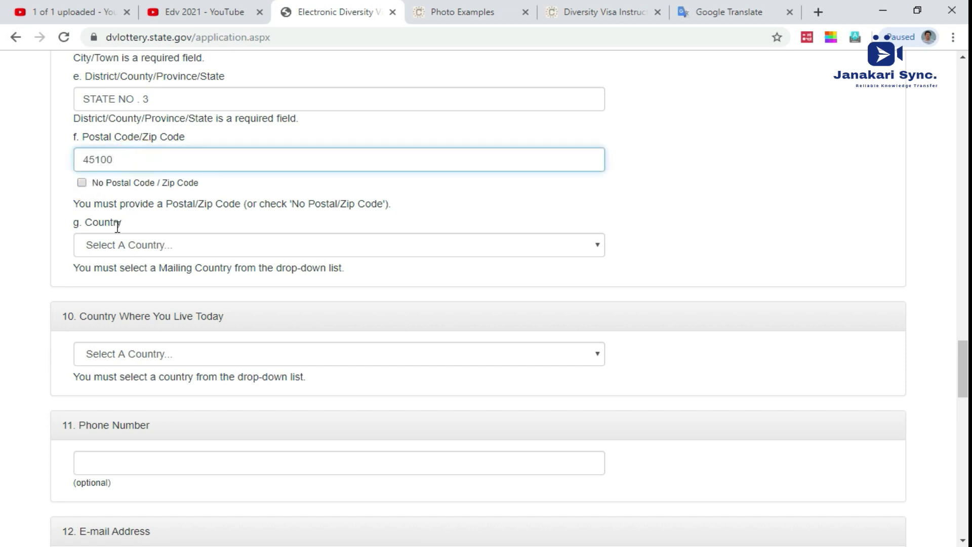
{"action": "left_click", "coordinate": [128, 248]}
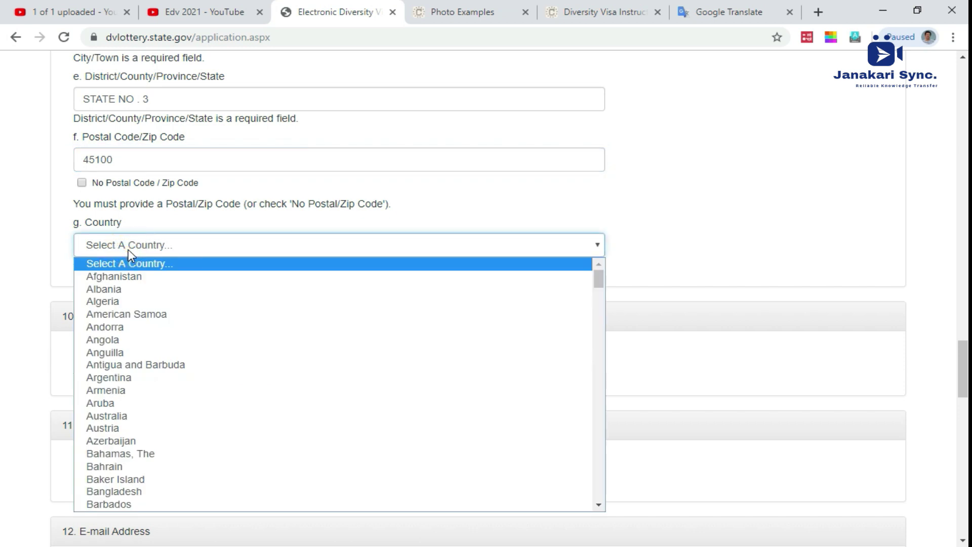
{"action": "type", "text": "nepal"}
{"action": "key", "text": "Return"}
{"action": "scroll", "coordinate": [137, 266], "scroll_direction": "down", "scroll_amount": 2}
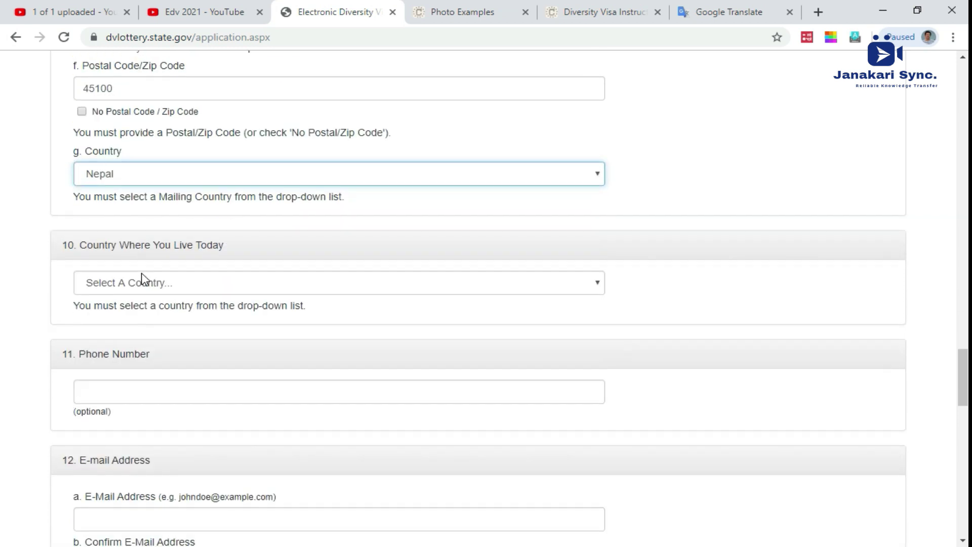
Step: Choose Nepal as the country where the entrant lives today
{"action": "left_click", "coordinate": [144, 284]}
{"action": "type", "text": "nepal"}
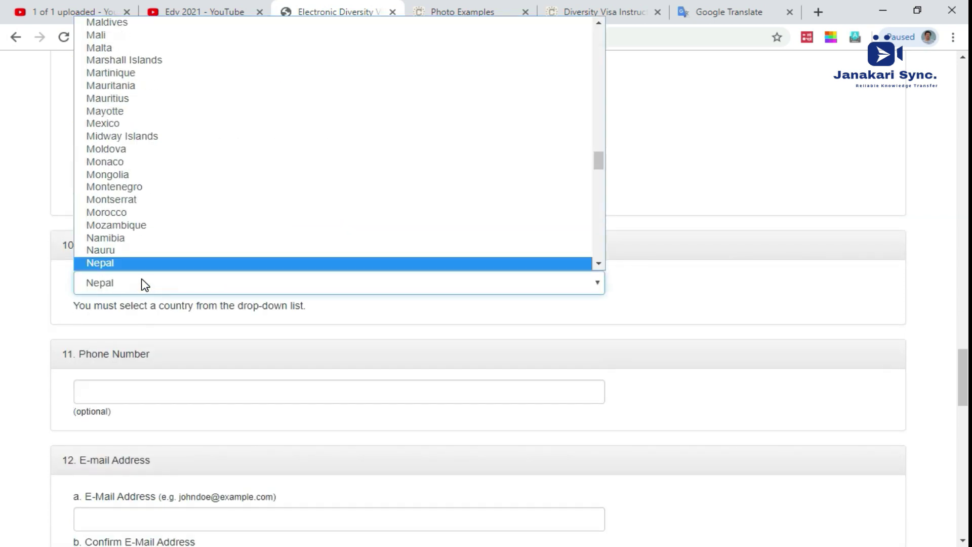
{"action": "key", "text": "Return"}
{"action": "triple_click", "coordinate": [107, 247]}
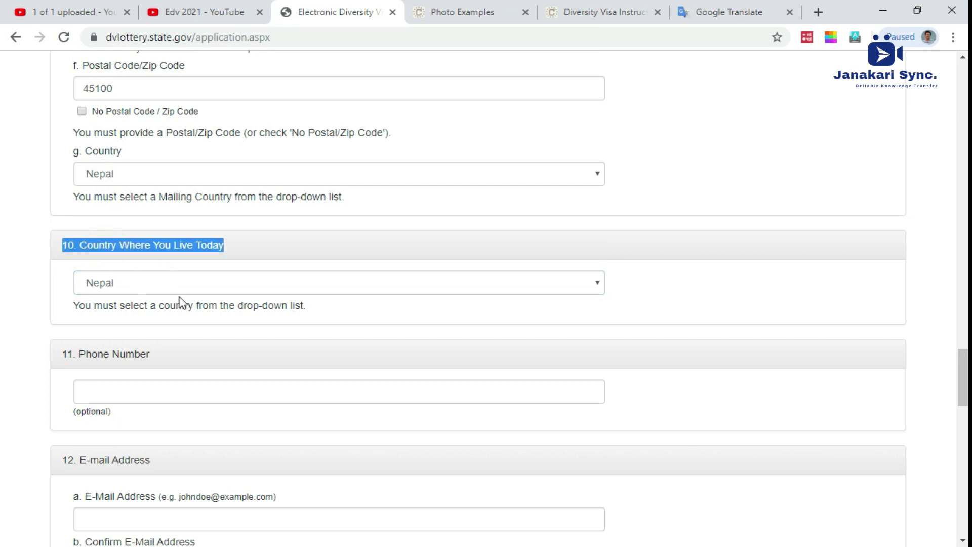
Step: Enter the entrant's phone number, then the e-mail address and its confirmation
{"action": "left_click", "coordinate": [138, 397]}
{"action": "scroll", "coordinate": [137, 396], "scroll_direction": "down", "scroll_amount": 3}
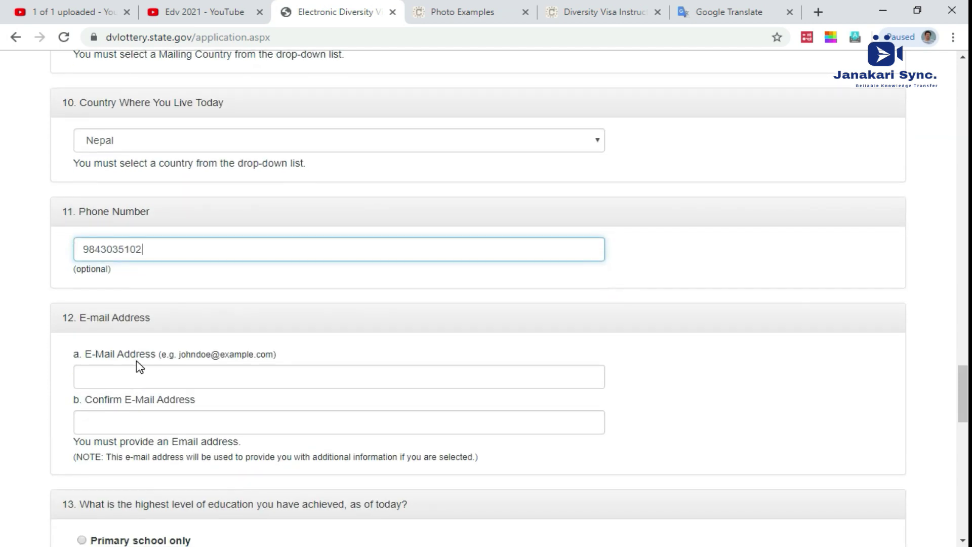
{"action": "left_click", "coordinate": [134, 373]}
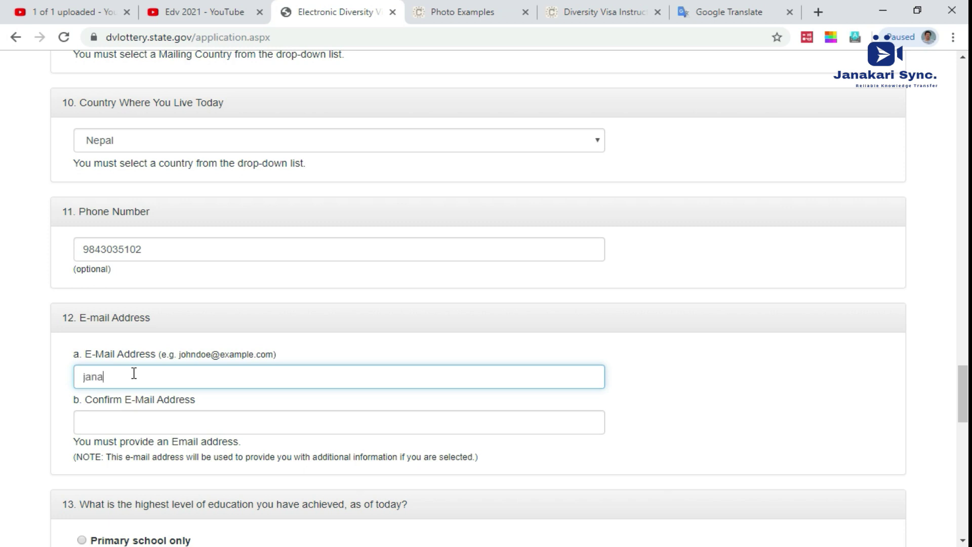
{"action": "key", "text": "Tab"}
{"action": "scroll", "coordinate": [133, 374], "scroll_direction": "down", "scroll_amount": 3}
{"action": "type", "text": "@gmail.c"}
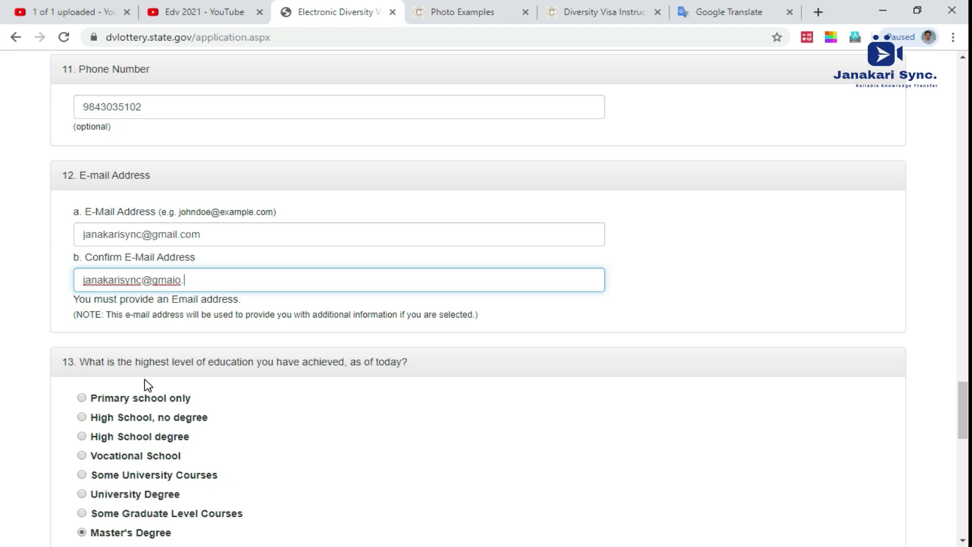
{"action": "type", "text": "om"}
{"action": "scroll", "coordinate": [141, 385], "scroll_direction": "down", "scroll_amount": 4}
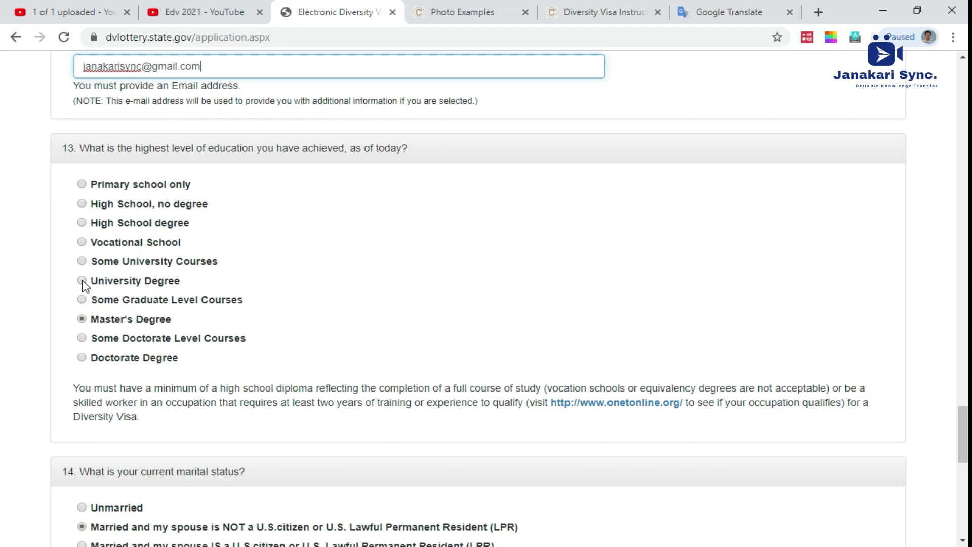
Step: Set the highest education level to University Degree
{"action": "left_click", "coordinate": [82, 281]}
{"action": "scroll", "coordinate": [84, 284], "scroll_direction": "down", "scroll_amount": 4}
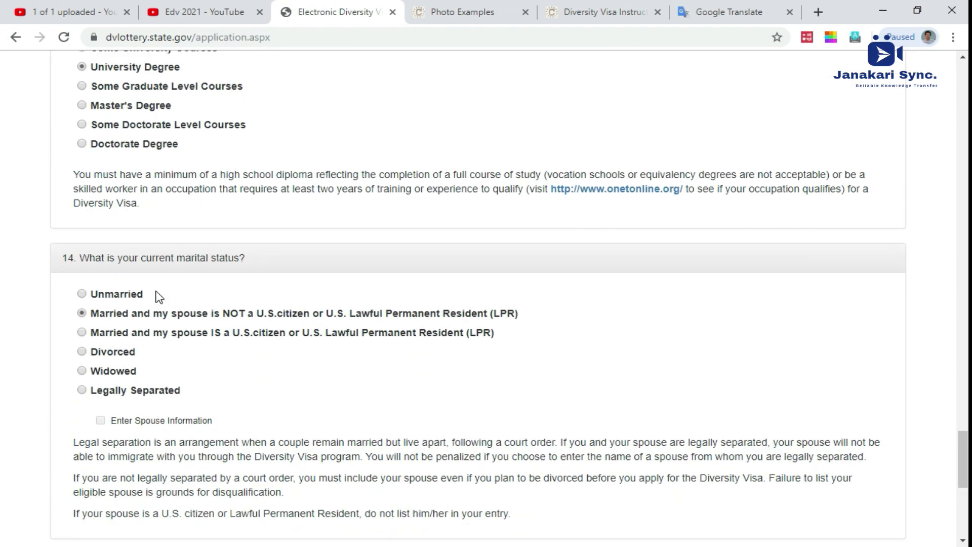
{"action": "scroll", "coordinate": [120, 315], "scroll_direction": "down", "scroll_amount": 6}
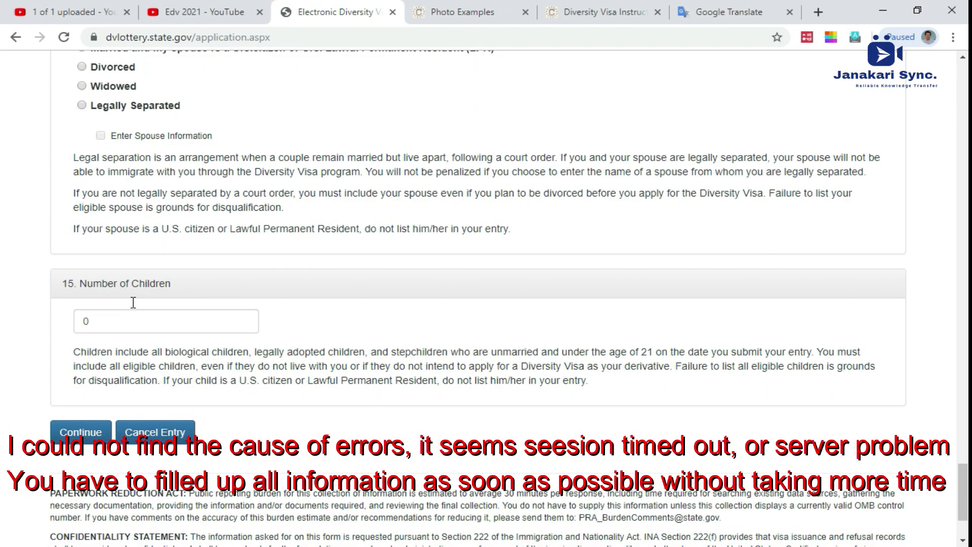
{"action": "left_click", "coordinate": [120, 320]}
Step: Submit the form, reload the unreachable page, and submit the image authentication code
{"action": "left_click", "coordinate": [91, 430]}
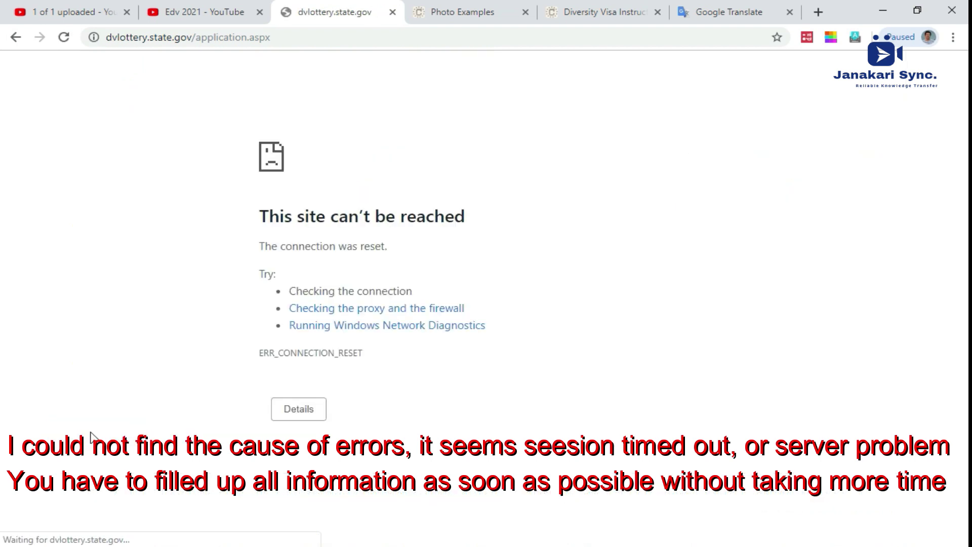
{"action": "left_click", "coordinate": [297, 41]}
{"action": "key", "text": "Return"}
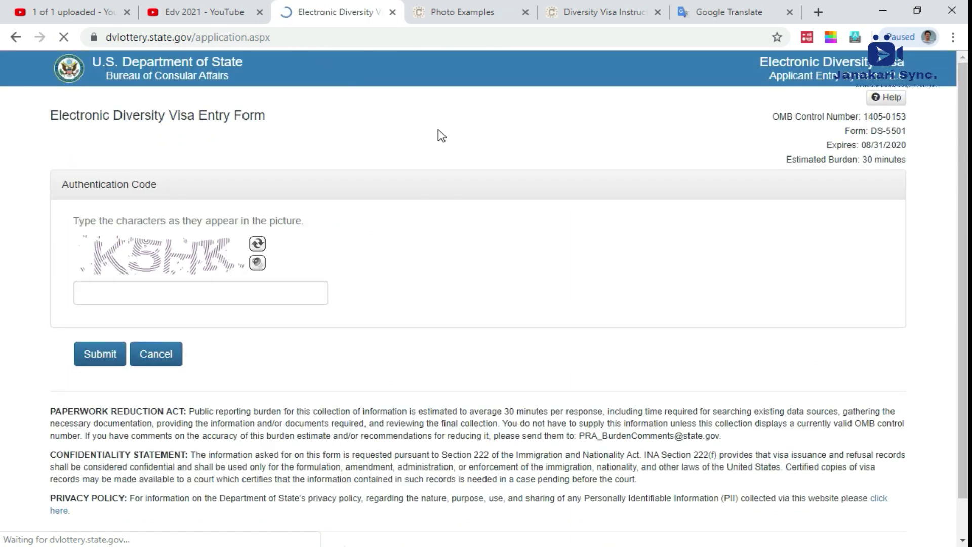
{"action": "left_click", "coordinate": [213, 296]}
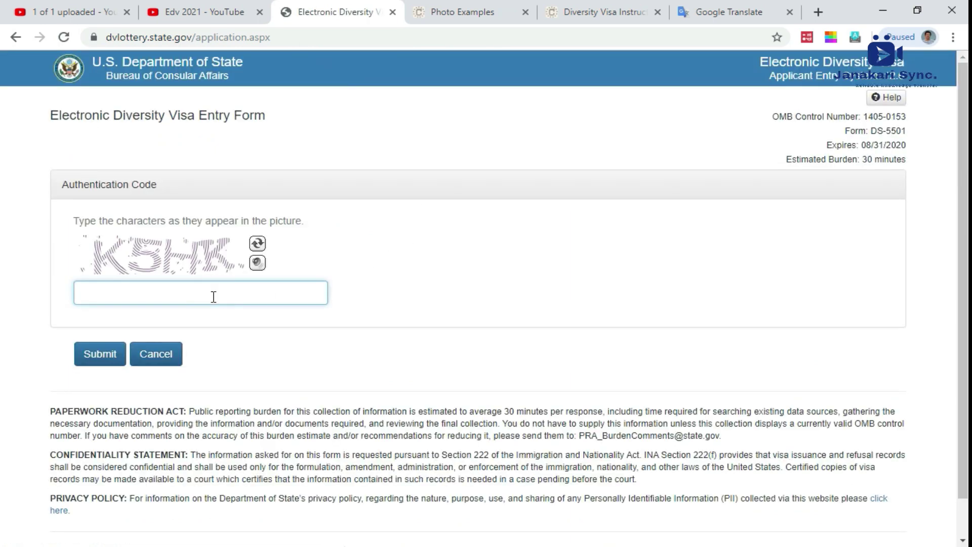
{"action": "type", "text": "K5HK"}
{"action": "left_click", "coordinate": [80, 355]}
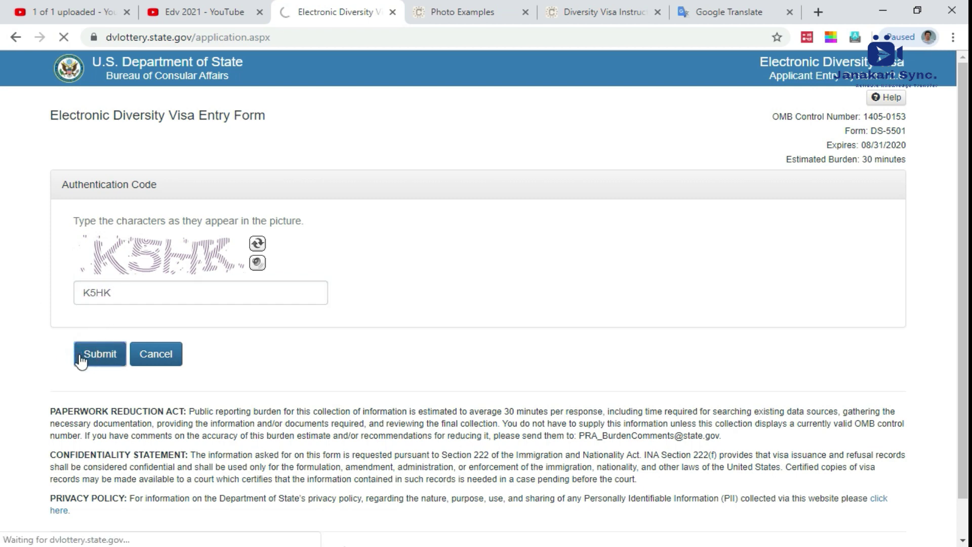
{"action": "left_click", "coordinate": [177, 277]}
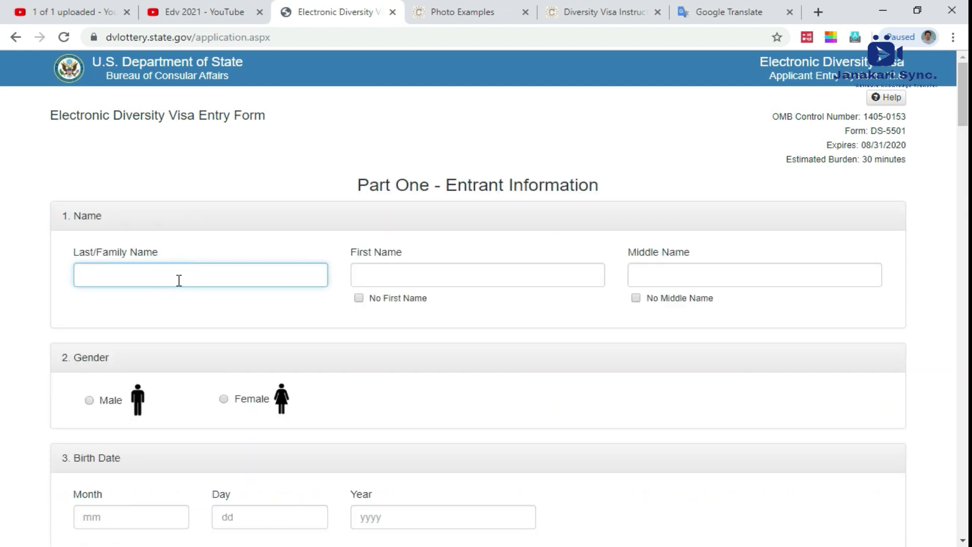
Step: Enter the entrant's last and first names, mark no middle name, and select Male
{"action": "key", "text": "Tab"}
{"action": "key", "text": "Tab"}
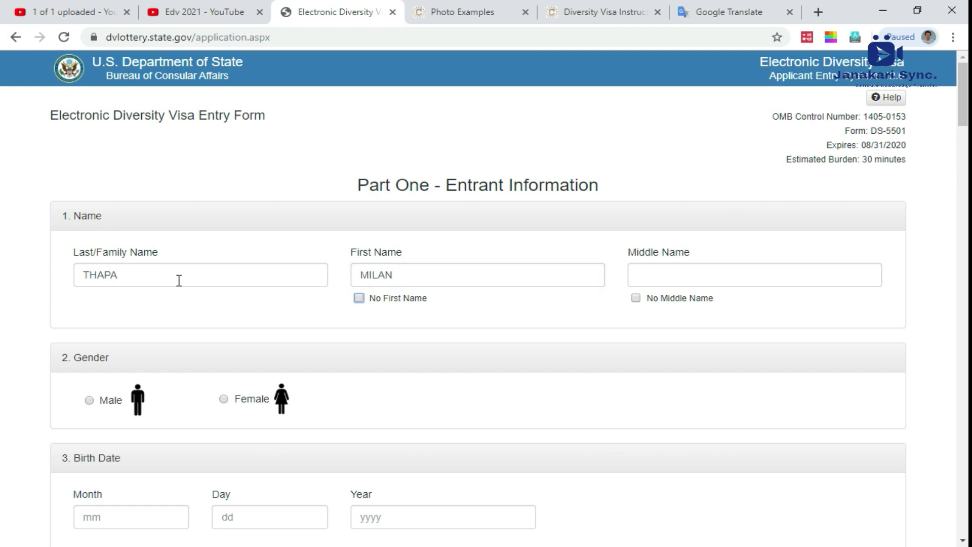
{"action": "left_click", "coordinate": [635, 298]}
{"action": "scroll", "coordinate": [514, 311], "scroll_direction": "down", "scroll_amount": 4}
{"action": "left_click", "coordinate": [98, 186]}
{"action": "left_click", "coordinate": [105, 303]}
{"action": "type", "text": "02"}
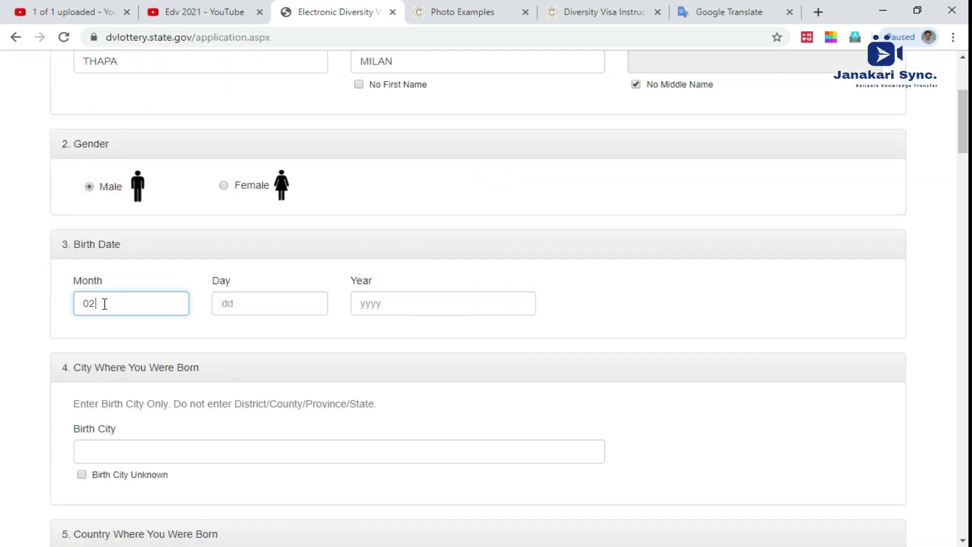
{"action": "left_click", "coordinate": [245, 303]}
{"action": "type", "text": "11"}
{"action": "left_click", "coordinate": [435, 309]}
{"action": "type", "text": "1992"}
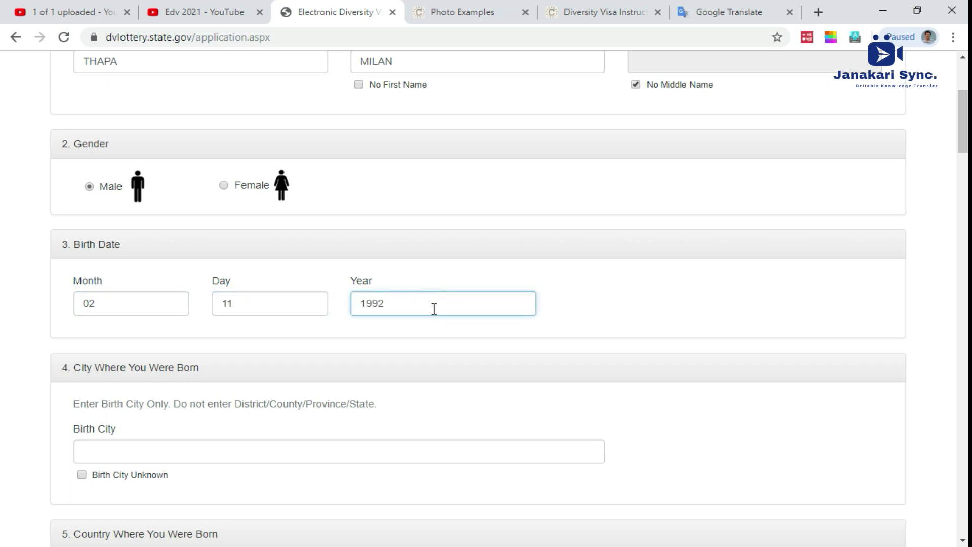
{"action": "scroll", "coordinate": [434, 308], "scroll_direction": "down", "scroll_amount": 4}
{"action": "left_click", "coordinate": [190, 233]}
{"action": "type", "text": "DHADING"}
{"action": "scroll", "coordinate": [195, 235], "scroll_direction": "down", "scroll_amount": 1}
{"action": "left_click", "coordinate": [147, 292]}
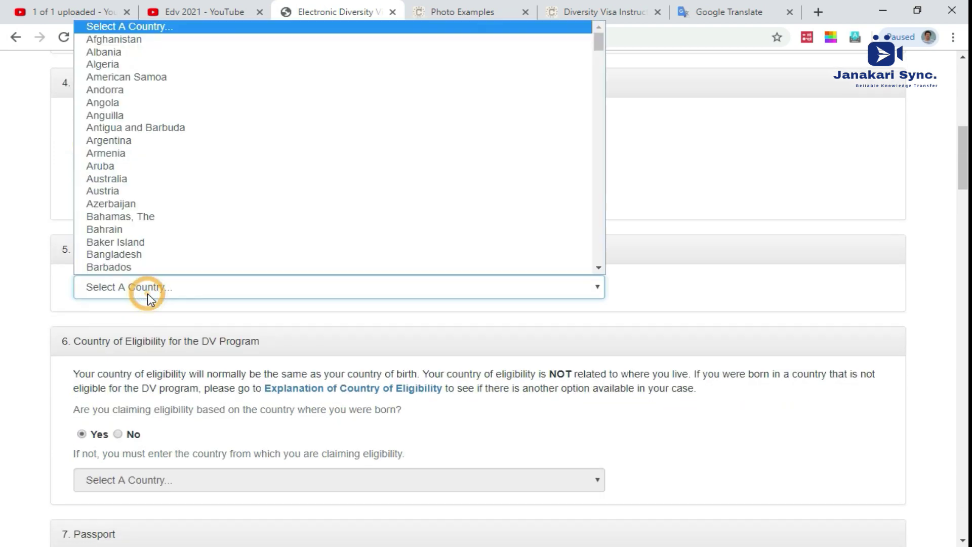
{"action": "type", "text": "ne"}
{"action": "key", "text": "Return"}
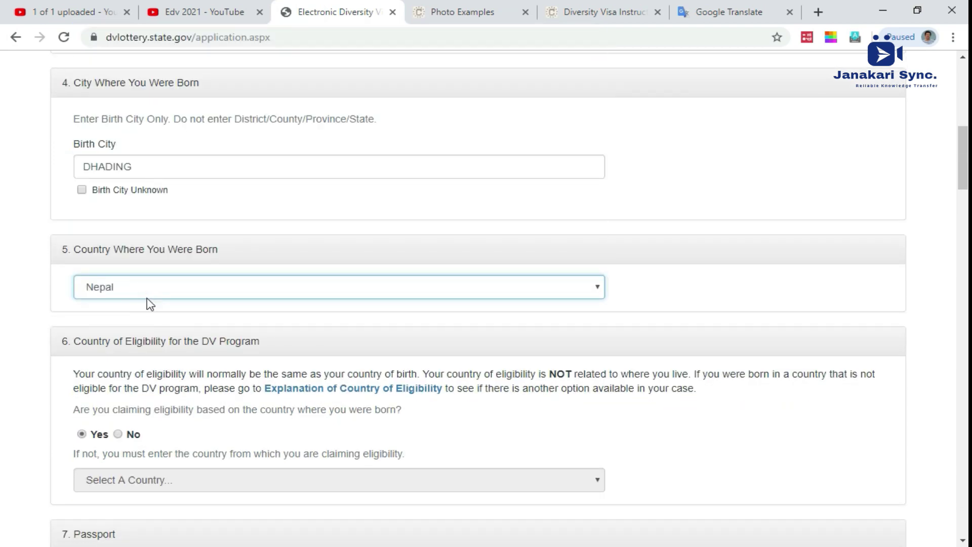
{"action": "scroll", "coordinate": [150, 304], "scroll_direction": "down", "scroll_amount": 2}
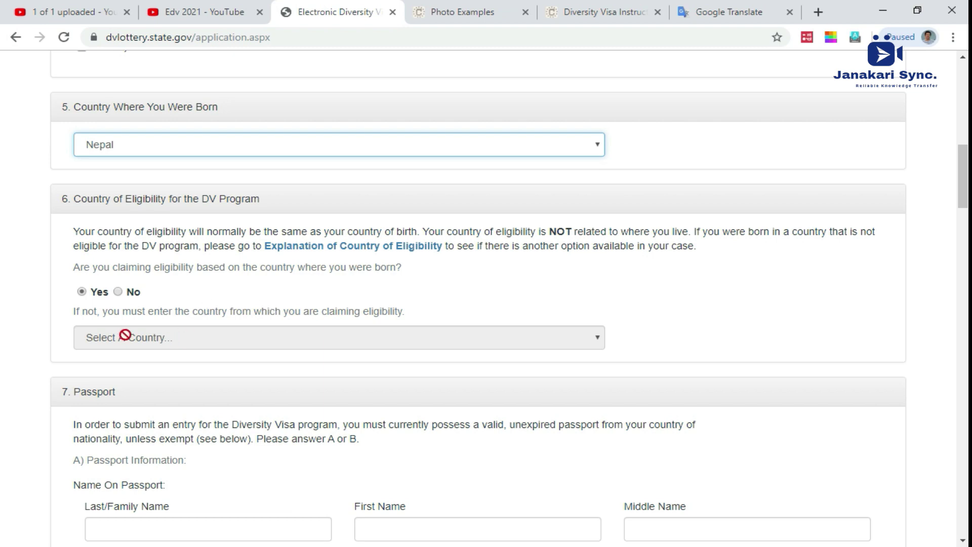
{"action": "scroll", "coordinate": [142, 335], "scroll_direction": "down", "scroll_amount": 2}
Step: Enter the names on the passport with no middle name, and the passport number
{"action": "left_click", "coordinate": [136, 378]}
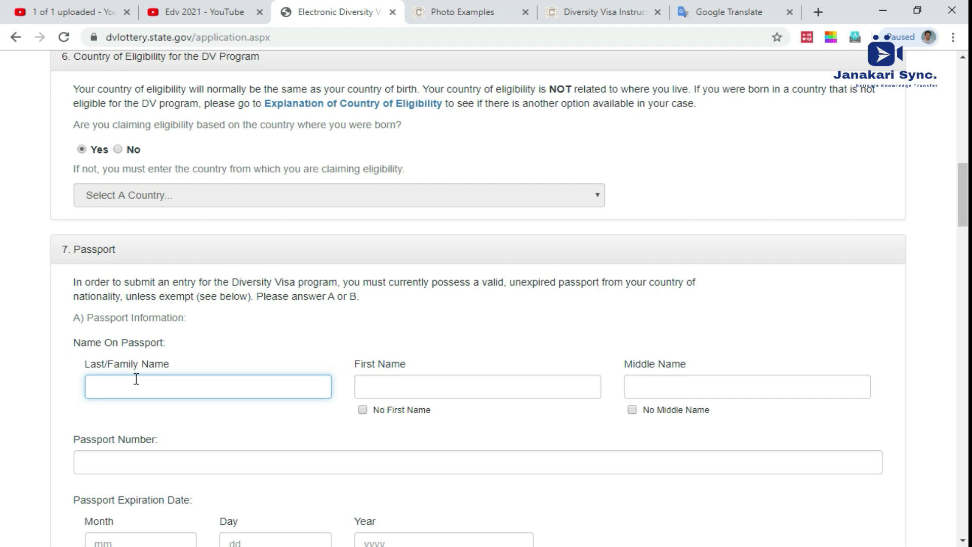
{"action": "key", "text": "Tab"}
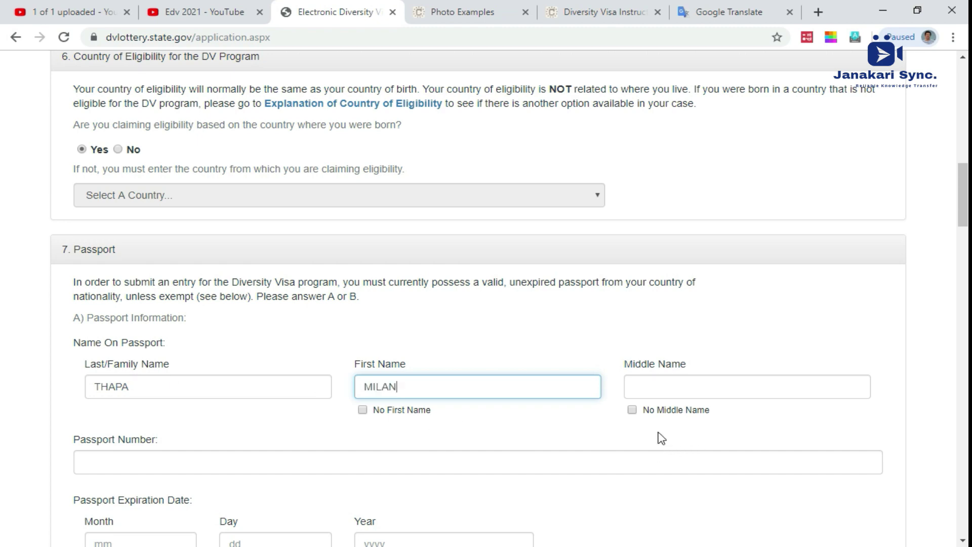
{"action": "left_click", "coordinate": [657, 410]}
{"action": "scroll", "coordinate": [644, 427], "scroll_direction": "down", "scroll_amount": 4}
{"action": "left_click", "coordinate": [214, 249]}
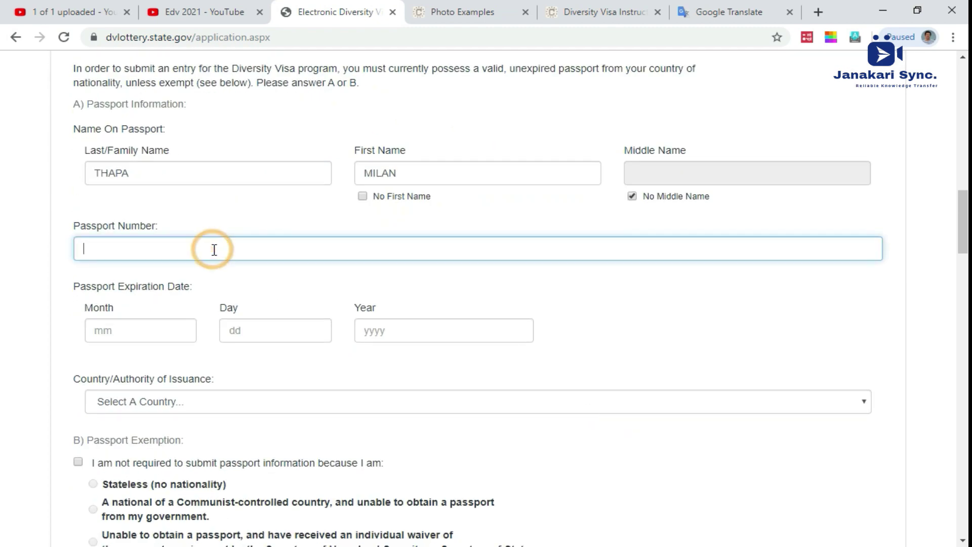
{"action": "type", "text": "6"}
{"action": "key", "text": "BackSpace"}
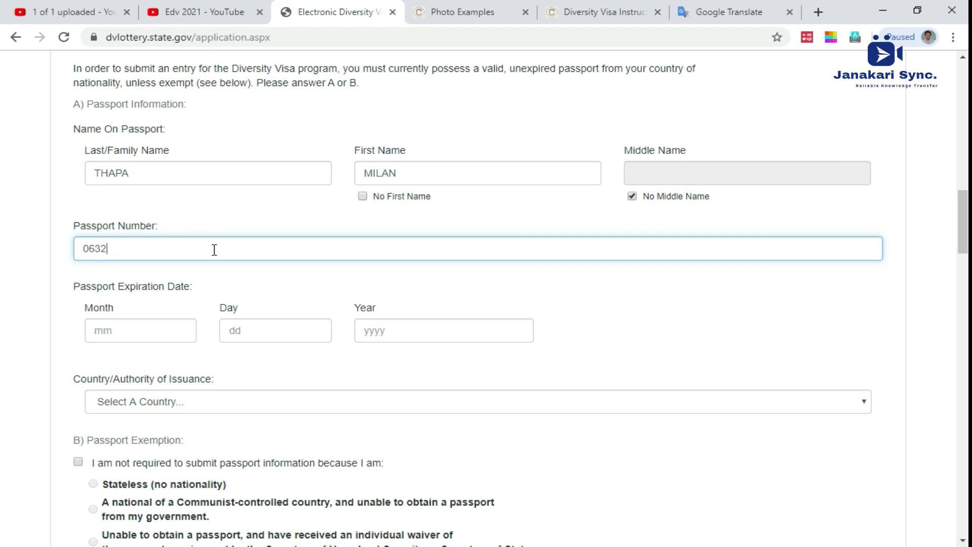
Step: Set passport expiration 02/11/1992 and keep Nepal as the issuing country
{"action": "left_click", "coordinate": [146, 330]}
{"action": "type", "text": "02"}
{"action": "key", "text": "Tab"}
{"action": "type", "text": "11"}
{"action": "key", "text": "Tab"}
{"action": "type", "text": "1992"}
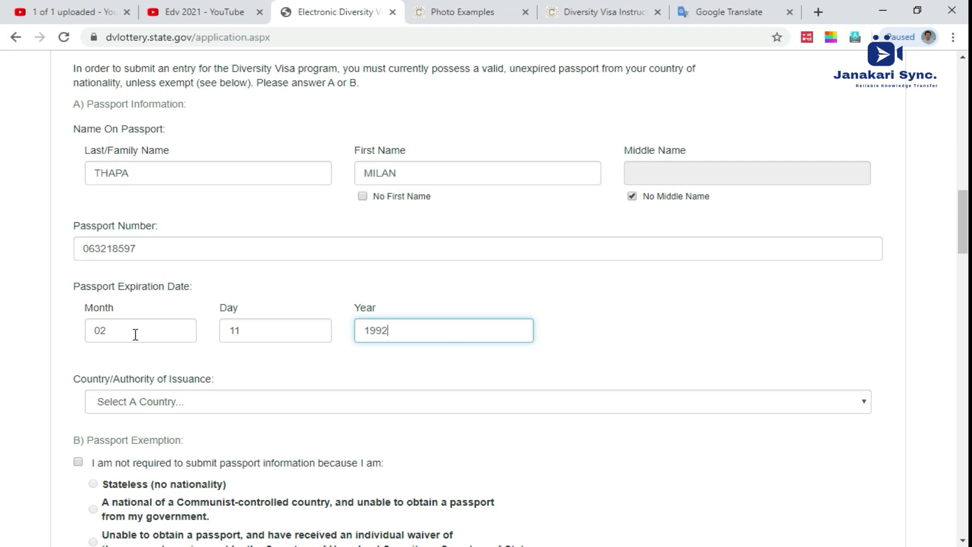
{"action": "scroll", "coordinate": [198, 260], "scroll_direction": "down", "scroll_amount": 3}
{"action": "left_click", "coordinate": [196, 258]}
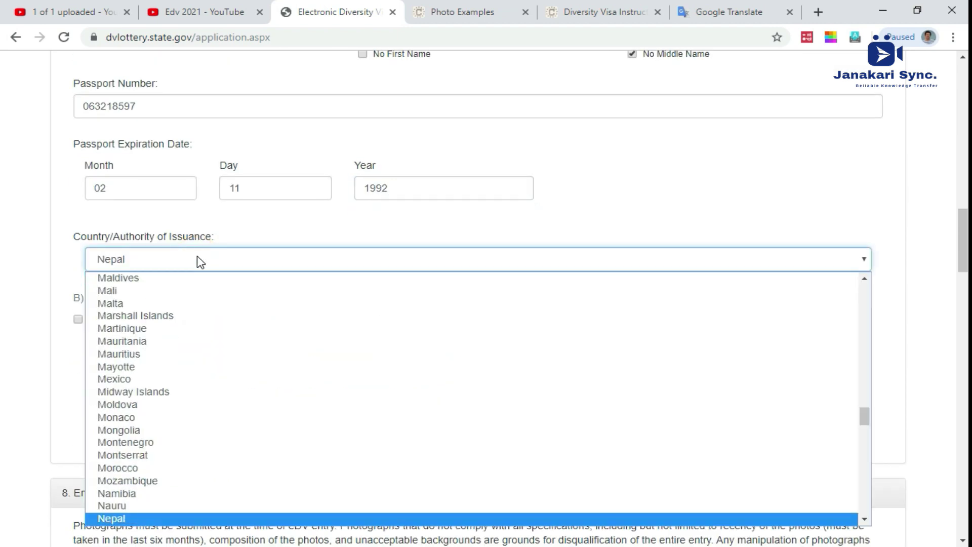
{"action": "left_click", "coordinate": [201, 260]}
{"action": "scroll", "coordinate": [201, 262], "scroll_direction": "down", "scroll_amount": 3}
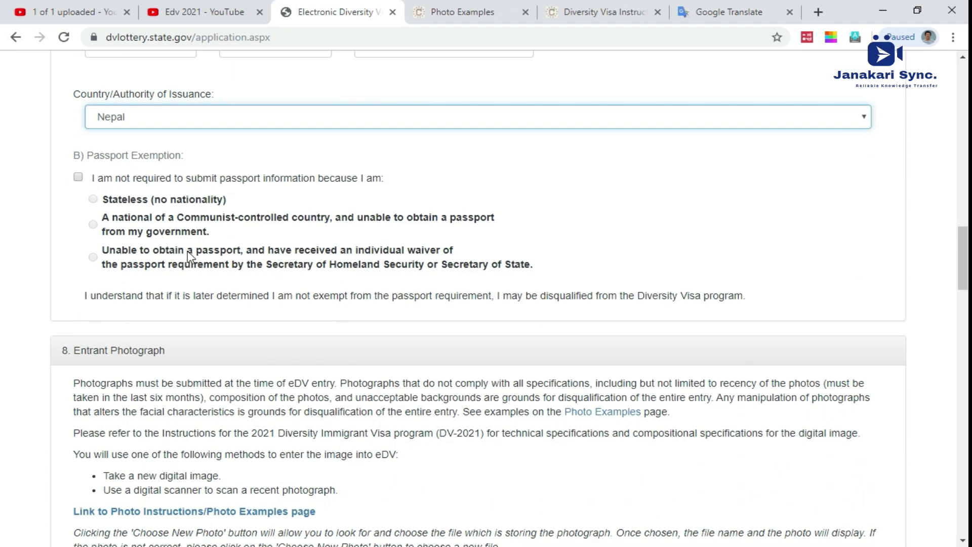
Step: Enter the entrant's street address in mailing Address Line 1, correcting a typo
{"action": "scroll", "coordinate": [205, 345], "scroll_direction": "down", "scroll_amount": 7}
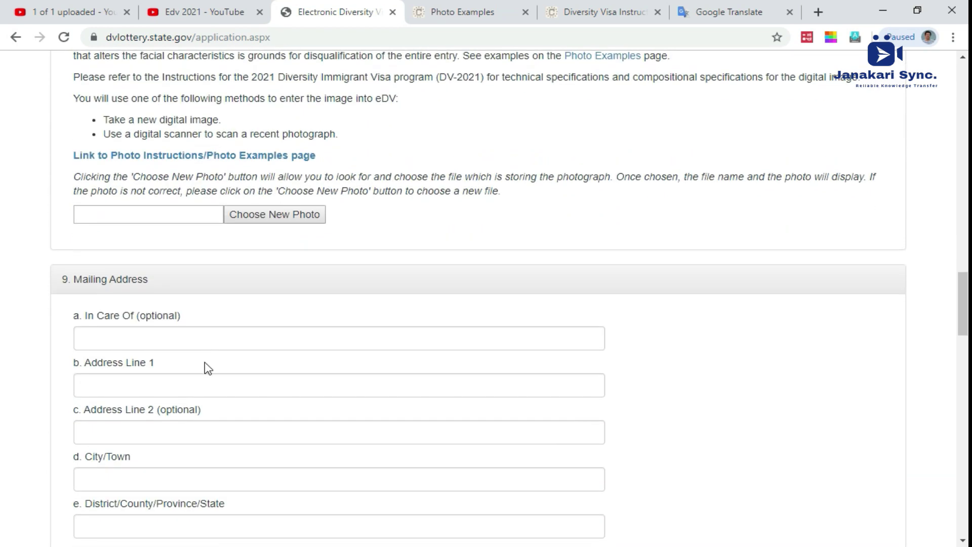
{"action": "left_click", "coordinate": [161, 335]}
{"action": "left_click", "coordinate": [159, 385]}
{"action": "type", "text": "GN"}
{"action": "key", "text": "BackSpace"}
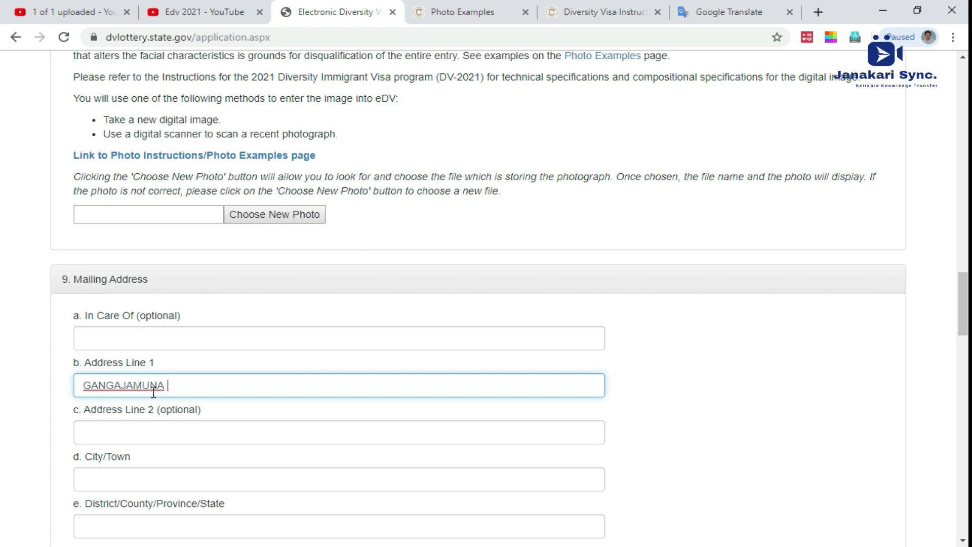
Step: Fill in the mailing City/Town, District and Postal Code fields, retyping the district entry
{"action": "scroll", "coordinate": [153, 393], "scroll_direction": "down", "scroll_amount": 3}
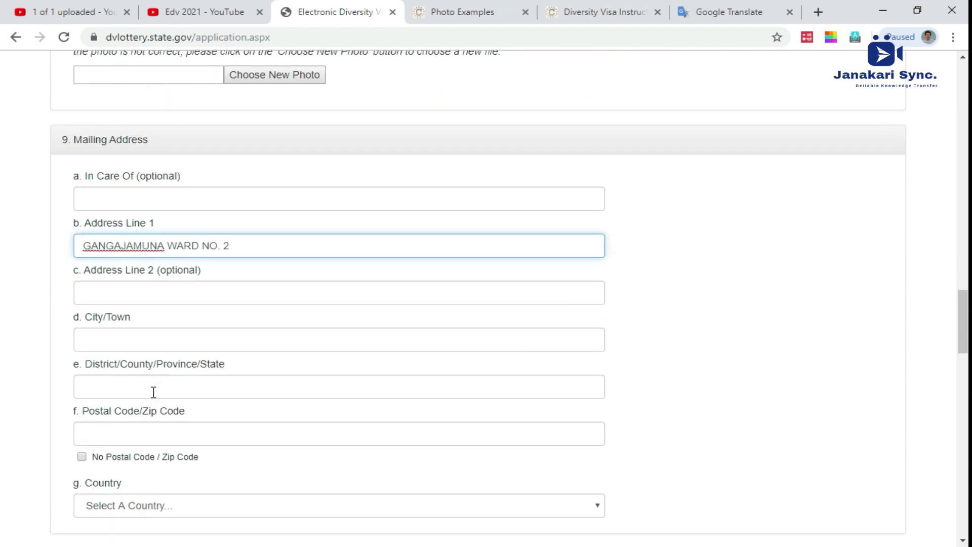
{"action": "left_click", "coordinate": [142, 292]}
{"action": "left_click", "coordinate": [137, 337]}
{"action": "type", "text": "DHADING"}
{"action": "key", "text": "Tab"}
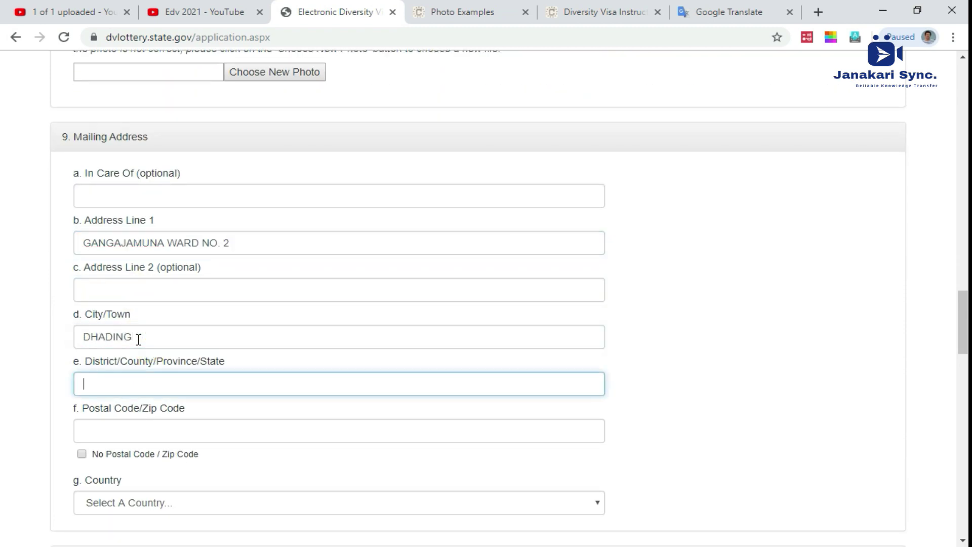
{"action": "type", "text": "STATE NO"}
{"action": "key", "text": "BackSpace"}
{"action": "key", "text": "BackSpace"}
{"action": "key", "text": "BackSpace"}
{"action": "key", "text": "BackSpace"}
{"action": "key", "text": "BackSpace"}
{"action": "key", "text": "BackSpace"}
{"action": "key", "text": "BackSpace"}
{"action": "key", "text": "BackSpace"}
{"action": "type", "text": "3"}
{"action": "double_click", "coordinate": [116, 382]}
{"action": "key", "text": "BackSpace"}
{"action": "key", "text": "BackSpace"}
{"action": "key", "text": "BackSpace"}
{"action": "key", "text": "BackSpace"}
{"action": "type", "text": "STATE -3"}
{"action": "left_click", "coordinate": [136, 427]}
{"action": "type", "text": "45100"}
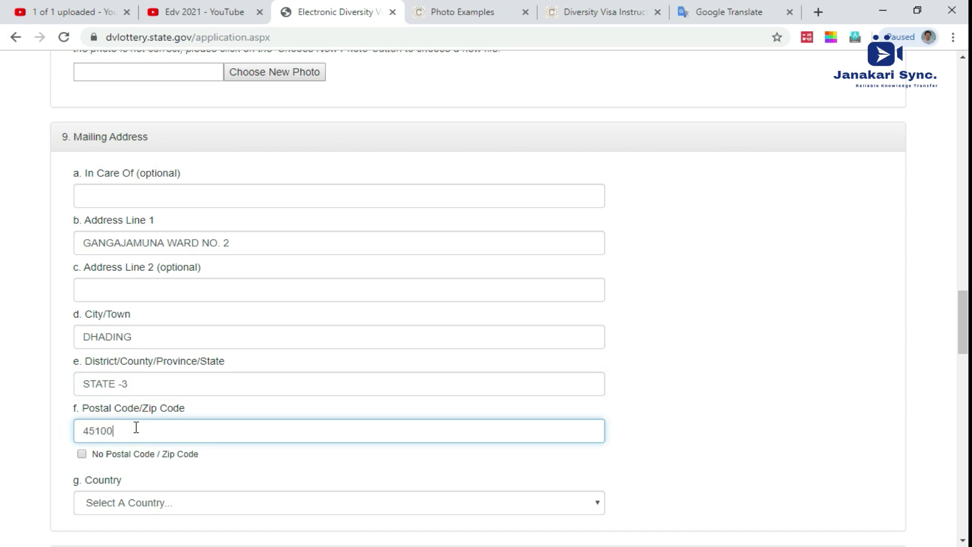
Step: Choose Nepal as both the mailing address country and the country where the entrant lives today
{"action": "scroll", "coordinate": [152, 438], "scroll_direction": "down", "scroll_amount": 3}
{"action": "left_click", "coordinate": [156, 368]}
{"action": "type", "text": "nepal"}
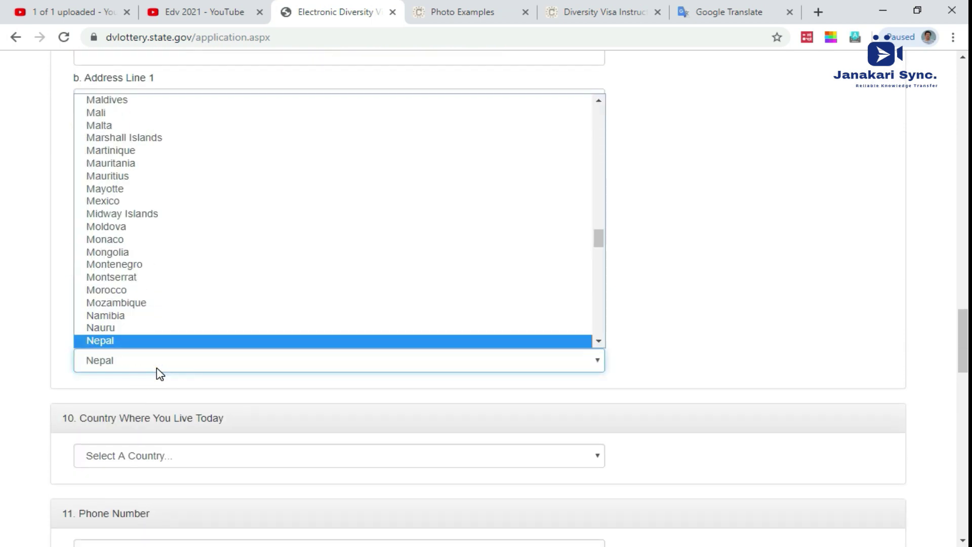
{"action": "key", "text": "Return"}
{"action": "scroll", "coordinate": [159, 379], "scroll_direction": "down", "scroll_amount": 3}
{"action": "left_click", "coordinate": [136, 314]}
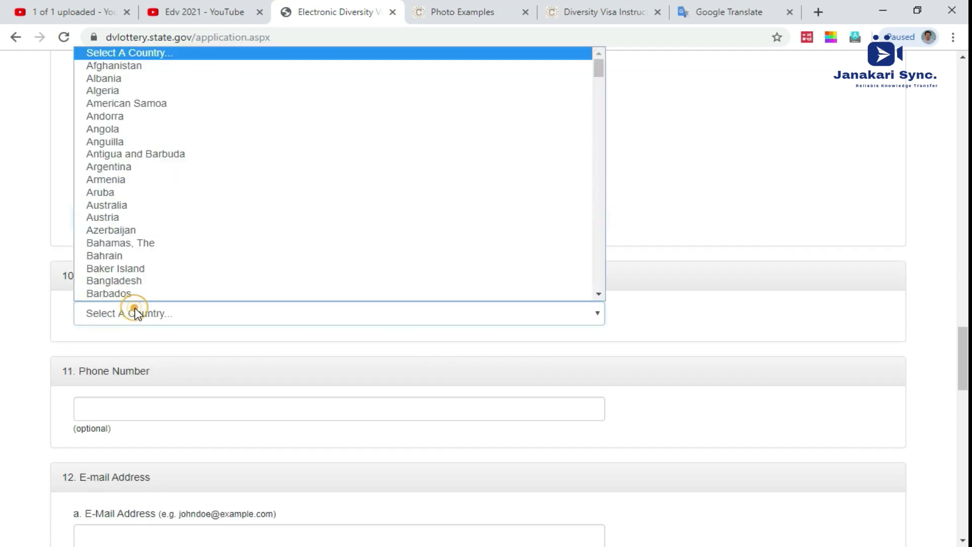
{"action": "type", "text": "nepal"}
{"action": "key", "text": "Return"}
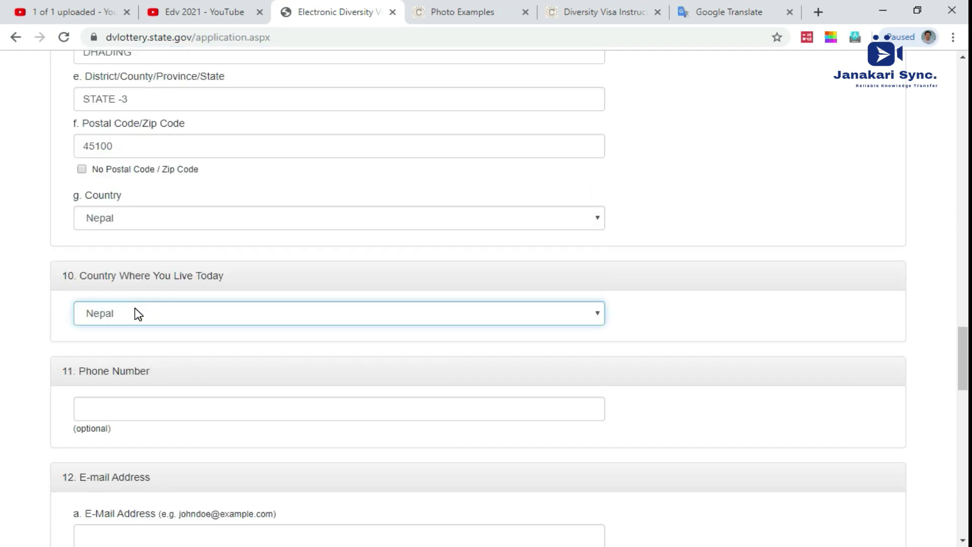
{"action": "scroll", "coordinate": [138, 314], "scroll_direction": "down", "scroll_amount": 3}
Step: Enter the entrant's phone number, e-mail address and the e-mail confirmation
{"action": "left_click", "coordinate": [151, 264]}
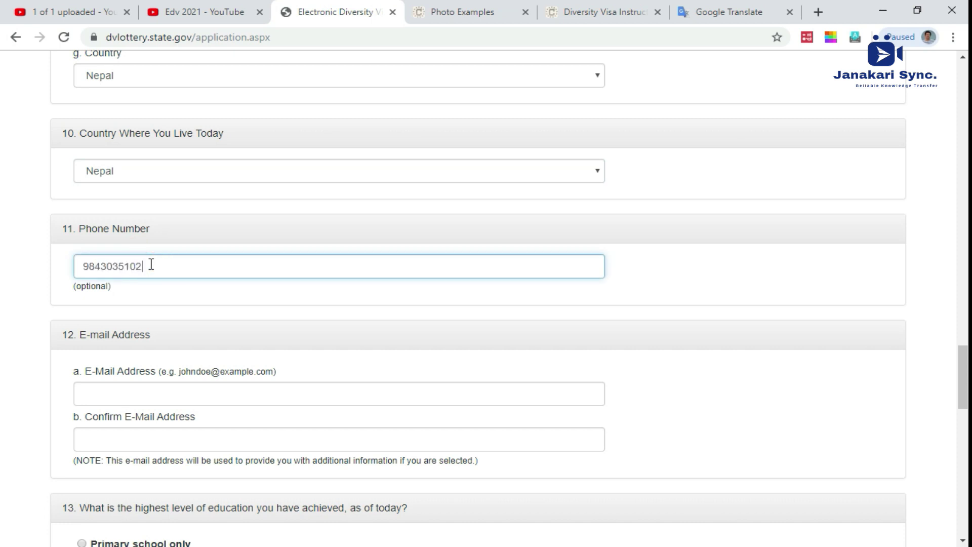
{"action": "scroll", "coordinate": [151, 264], "scroll_direction": "down", "scroll_amount": 4}
{"action": "left_click", "coordinate": [154, 178]}
{"action": "type", "text": "JANAKA"}
{"action": "key", "text": "ctrl+a"}
{"action": "key", "text": "BackSpace"}
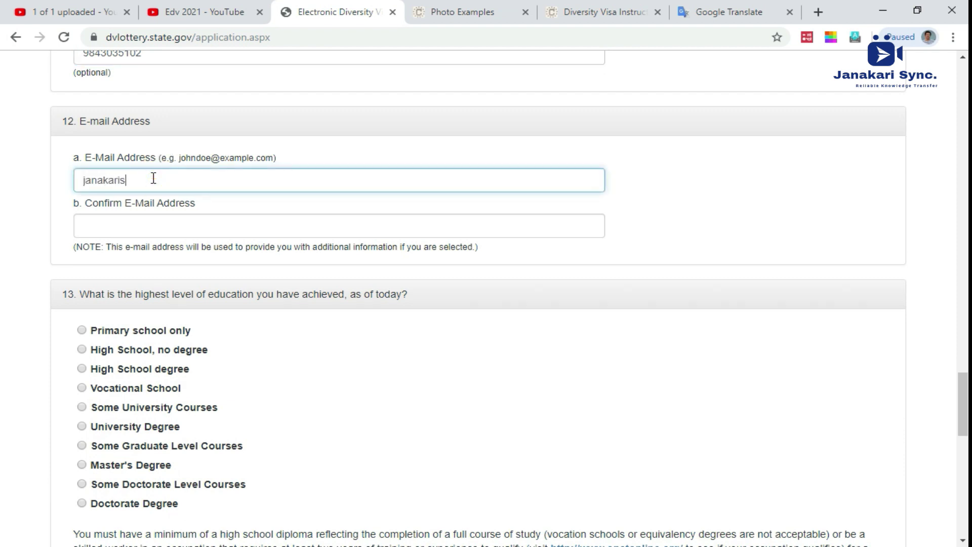
{"action": "key", "text": "ctrl+a"}
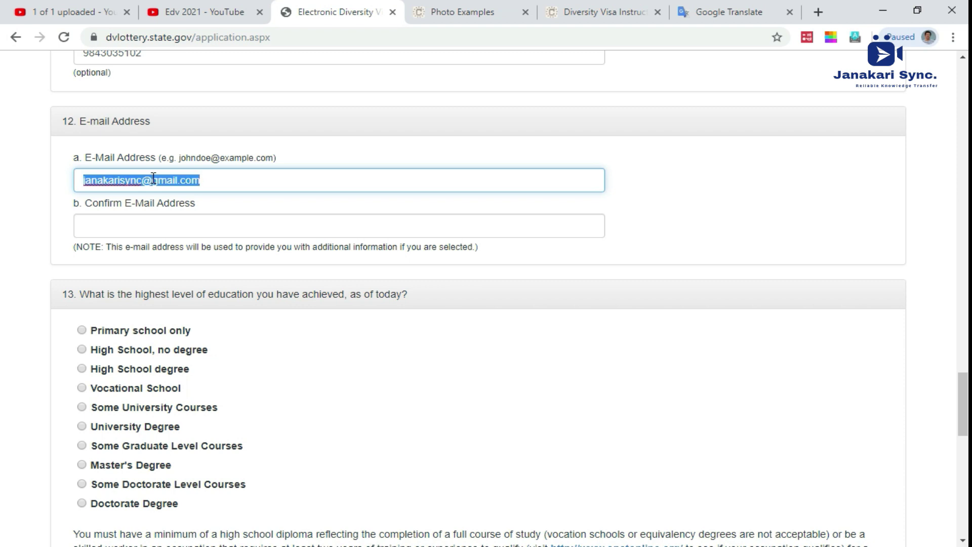
{"action": "key", "text": "Tab"}
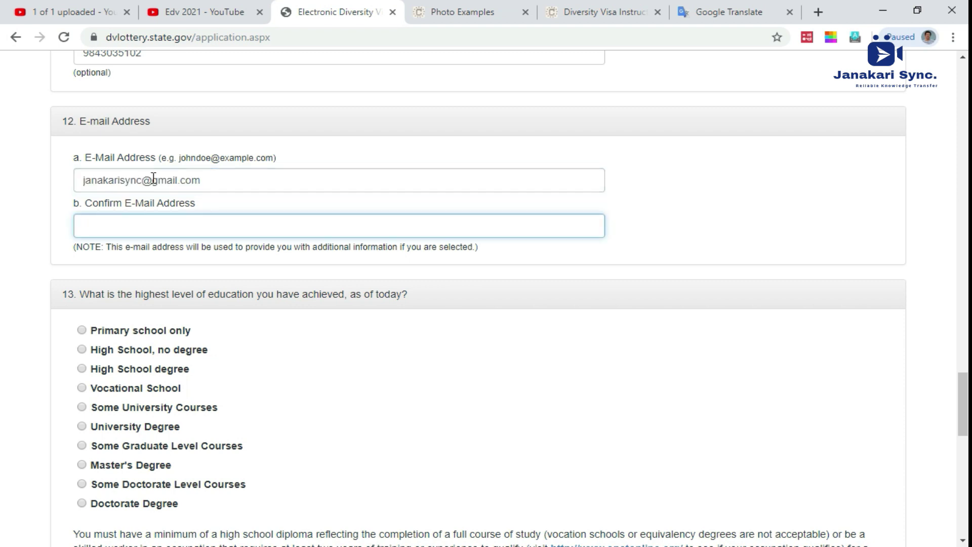
{"action": "left_click", "coordinate": [163, 220]}
{"action": "left_click", "coordinate": [164, 222]}
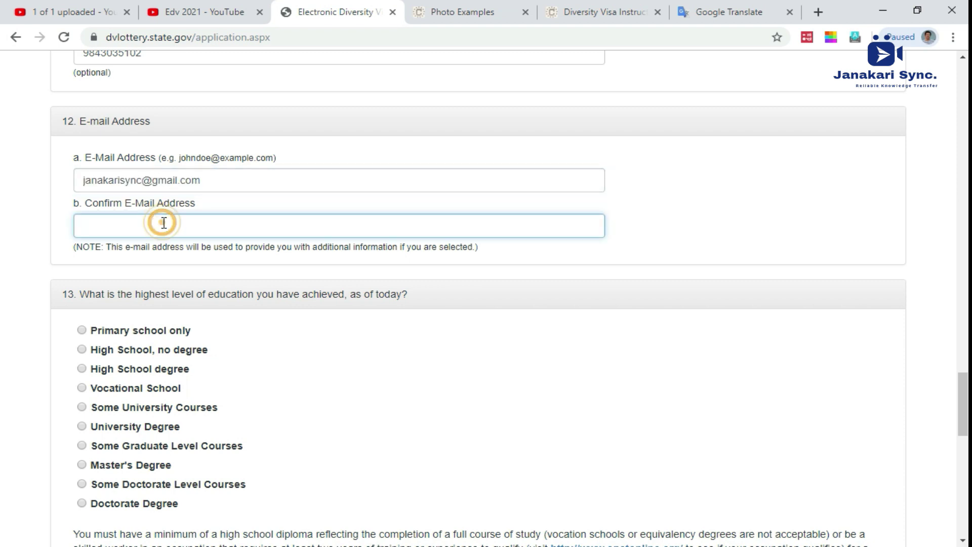
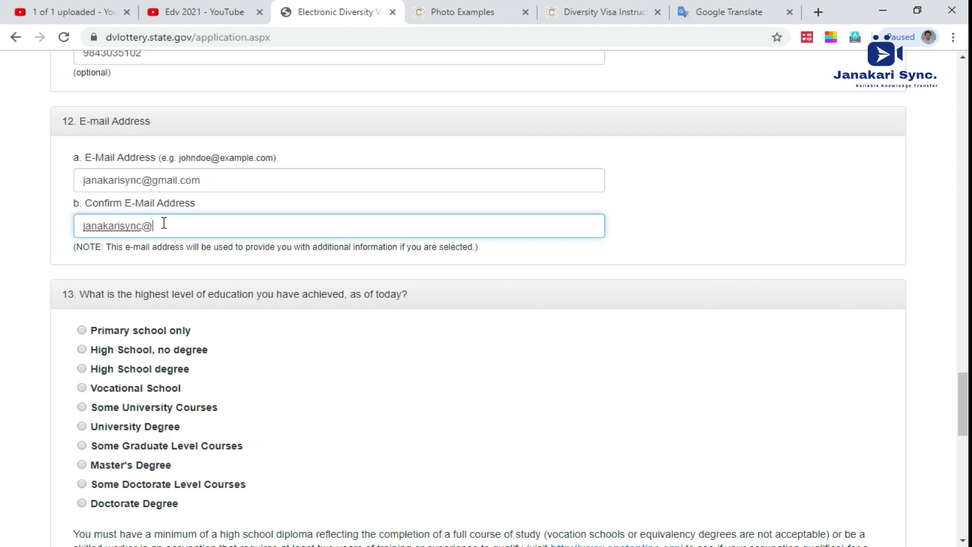
Step: Choose University Degree as highest education and married to a non-U.S. citizen spouse
{"action": "scroll", "coordinate": [182, 256], "scroll_direction": "down", "scroll_amount": 1}
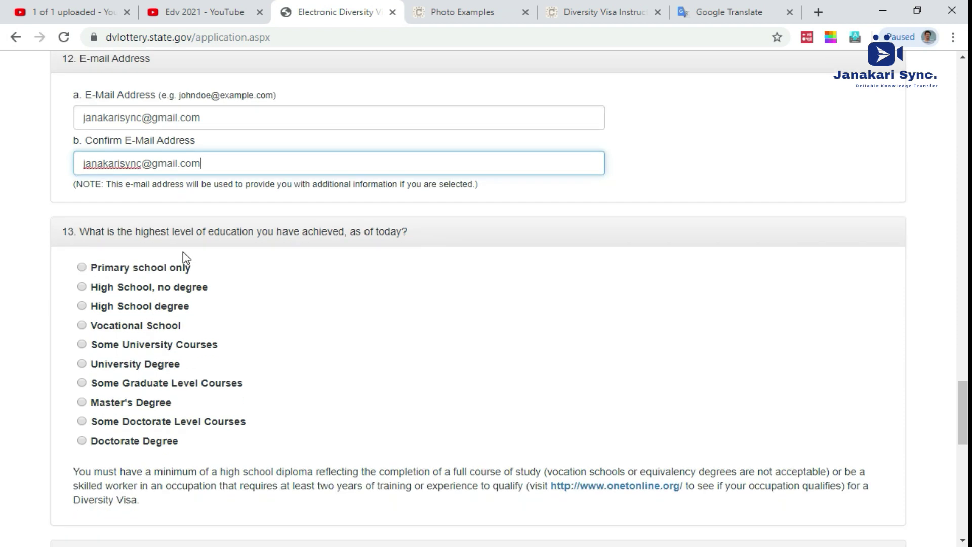
{"action": "left_click", "coordinate": [82, 354]}
{"action": "scroll", "coordinate": [91, 361], "scroll_direction": "down", "scroll_amount": 1}
{"action": "scroll", "coordinate": [91, 361], "scroll_direction": "down", "scroll_amount": 3}
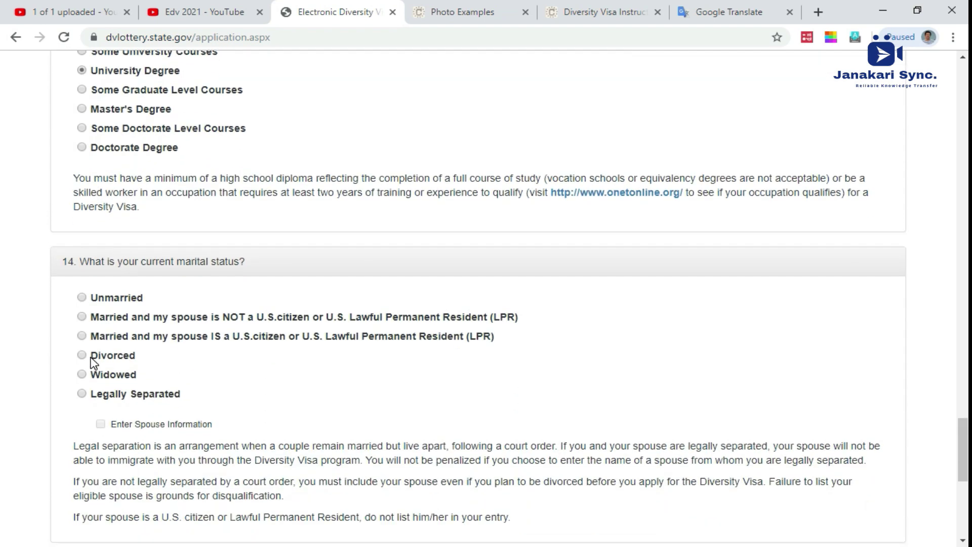
{"action": "left_click", "coordinate": [82, 316]}
{"action": "scroll", "coordinate": [91, 321], "scroll_direction": "down", "scroll_amount": 4}
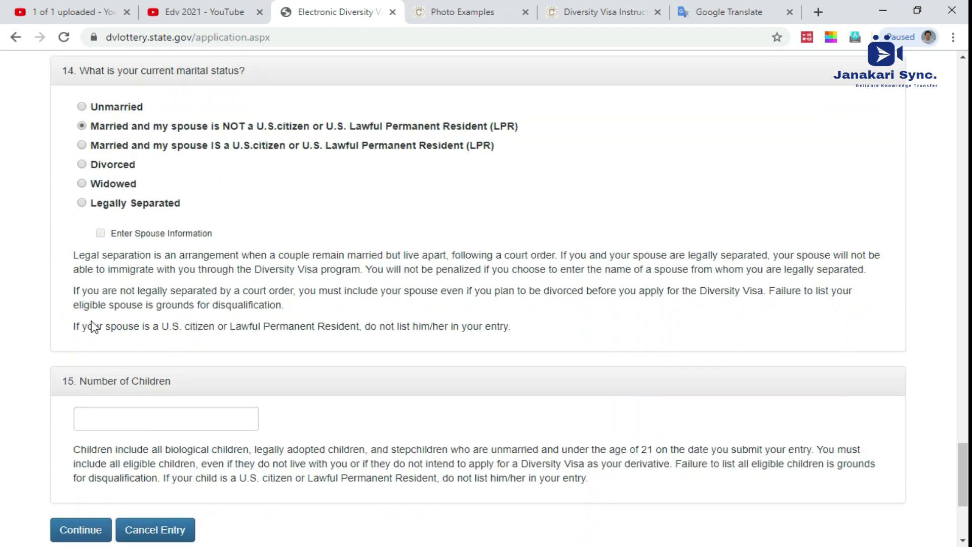
Step: Enter 0 as the number of children and submit Part One with Continue
{"action": "left_click", "coordinate": [125, 397]}
{"action": "type", "text": "0"}
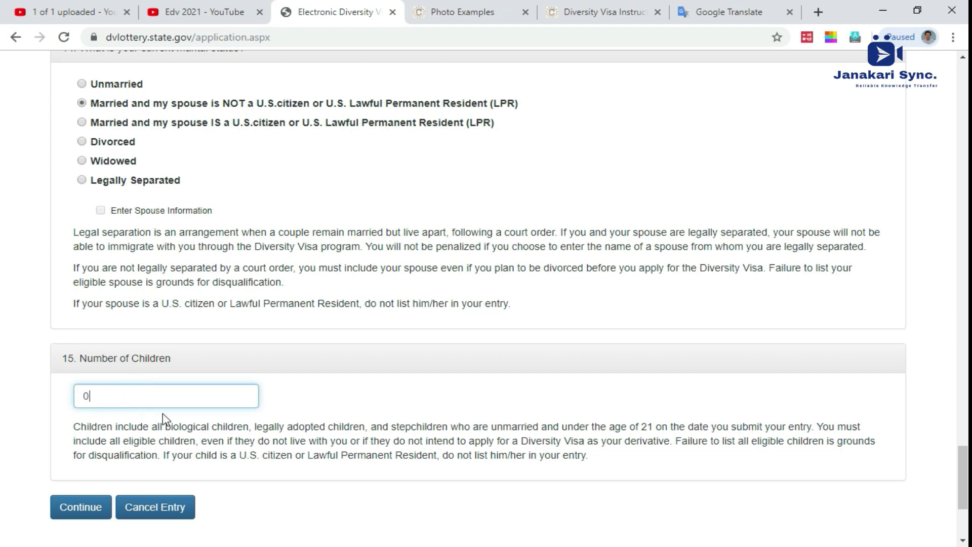
{"action": "scroll", "coordinate": [106, 415], "scroll_direction": "down", "scroll_amount": 1}
{"action": "left_click", "coordinate": [86, 435]}
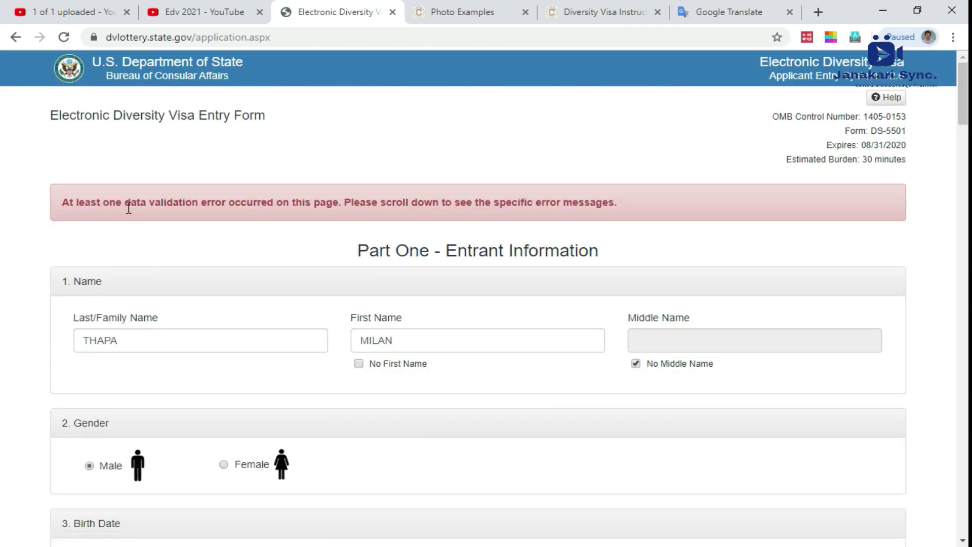
Step: Scroll down to the Entrant Photograph section flagged 'You must select a photograph.'
{"action": "scroll", "coordinate": [388, 245], "scroll_direction": "down", "scroll_amount": 20}
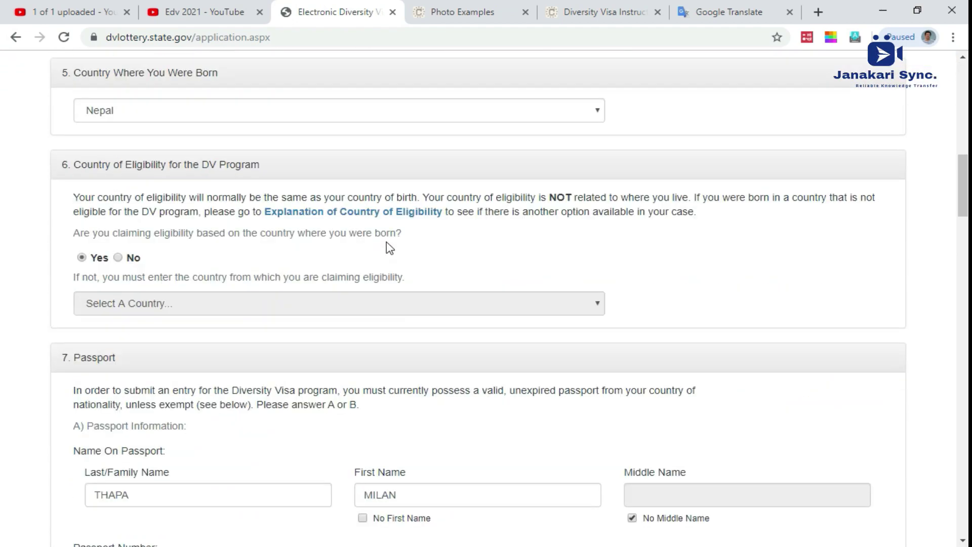
{"action": "scroll", "coordinate": [389, 248], "scroll_direction": "down", "scroll_amount": 15}
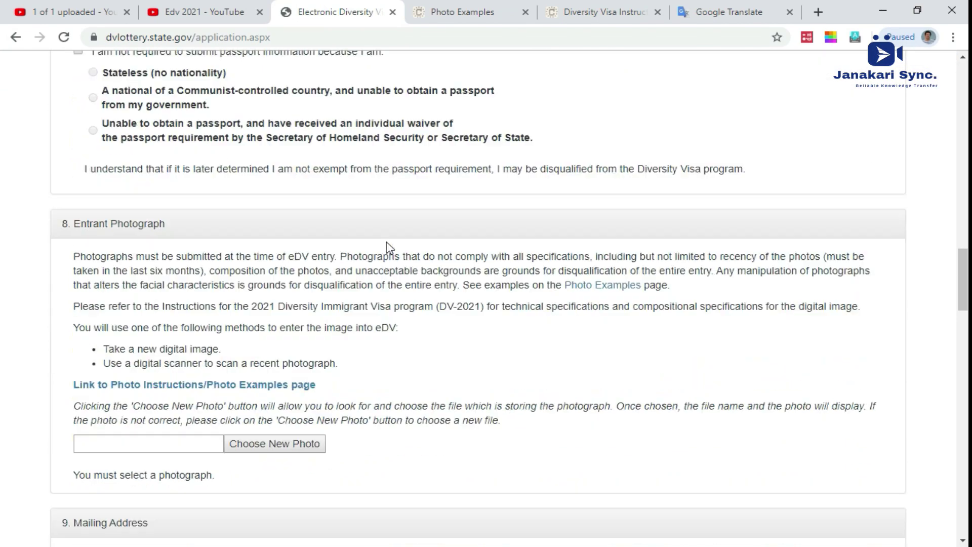
{"action": "scroll", "coordinate": [390, 248], "scroll_direction": "down", "scroll_amount": 20}
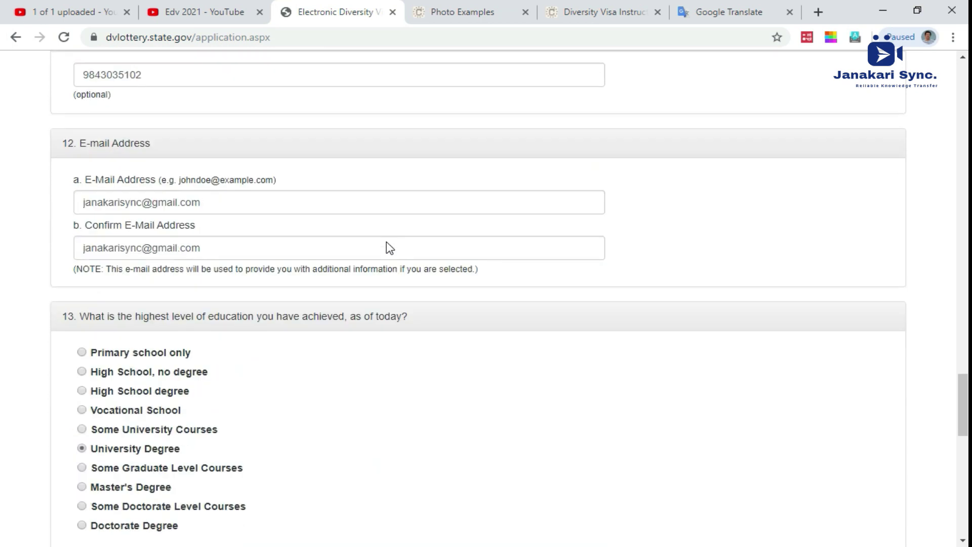
{"action": "scroll", "coordinate": [387, 248], "scroll_direction": "up", "scroll_amount": 15}
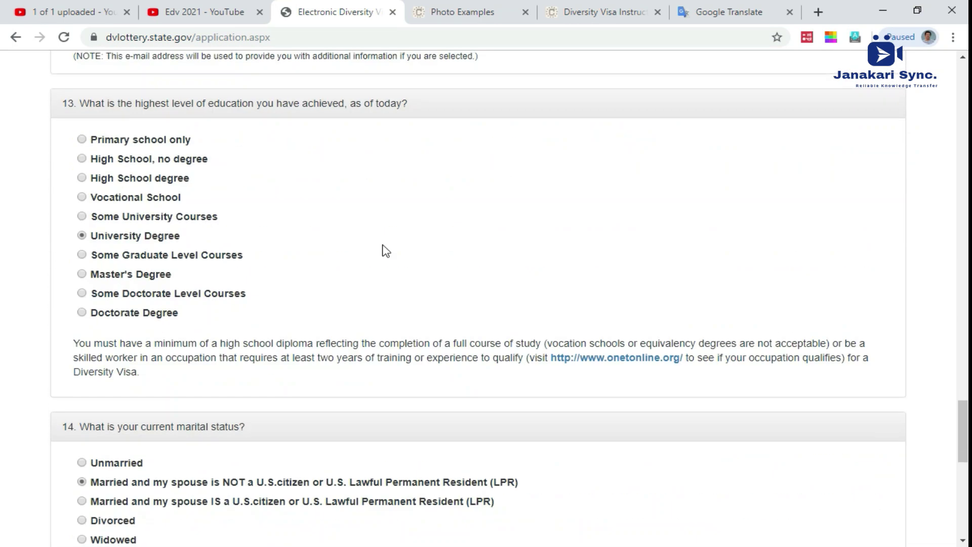
{"action": "scroll", "coordinate": [383, 245], "scroll_direction": "up", "scroll_amount": 10}
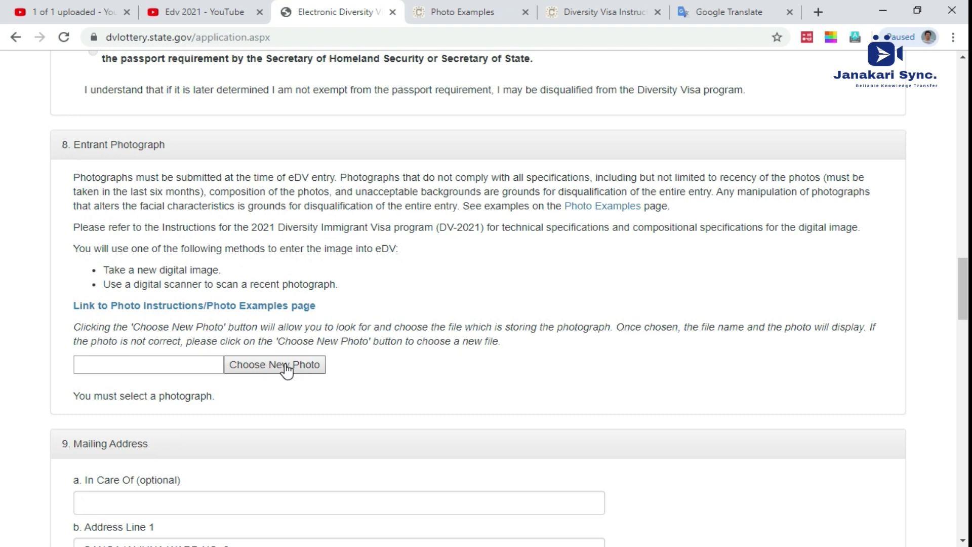
Step: Choose pp size pic.jpg as the new entrant photo and resubmit the form with Continue
{"action": "left_click", "coordinate": [271, 367]}
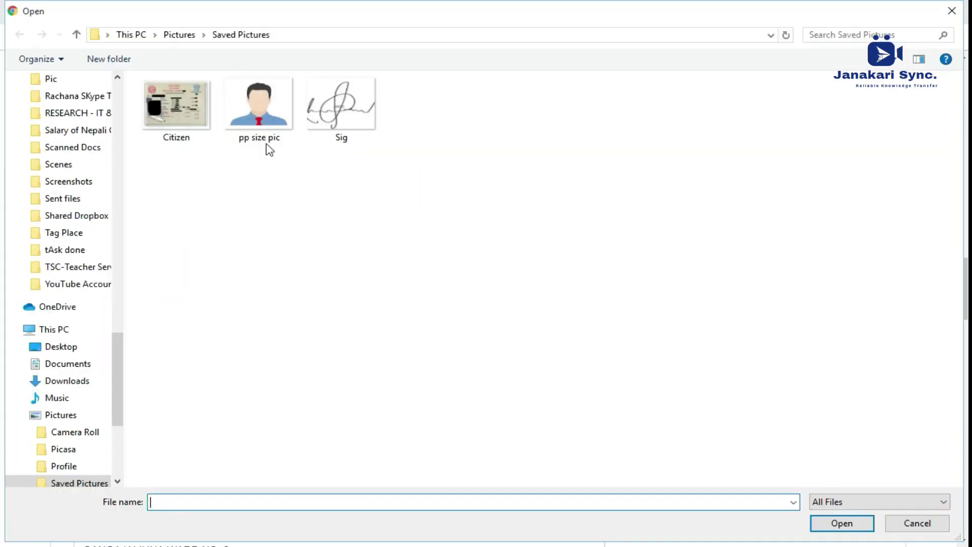
{"action": "double_click", "coordinate": [267, 145]}
{"action": "scroll", "coordinate": [447, 425], "scroll_direction": "down", "scroll_amount": 3}
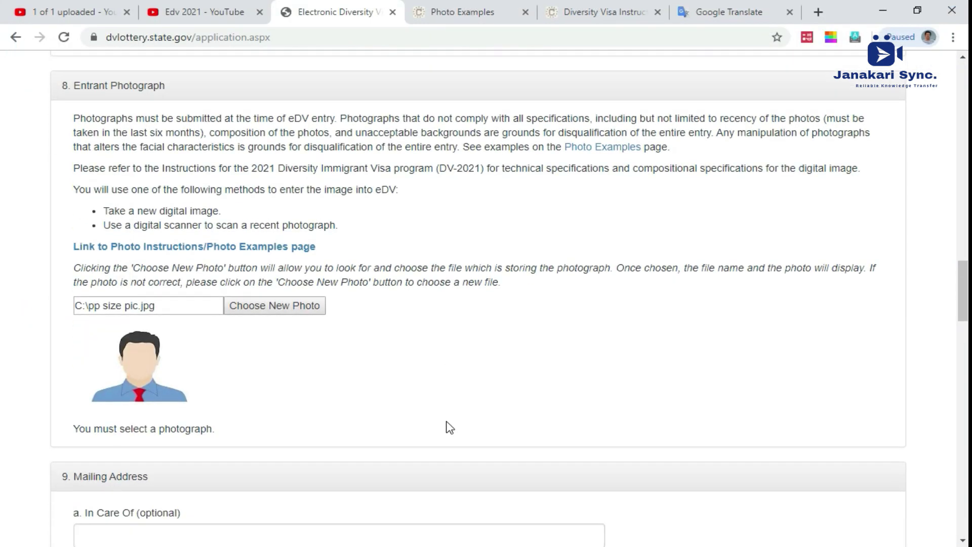
{"action": "scroll", "coordinate": [449, 428], "scroll_direction": "down", "scroll_amount": 8}
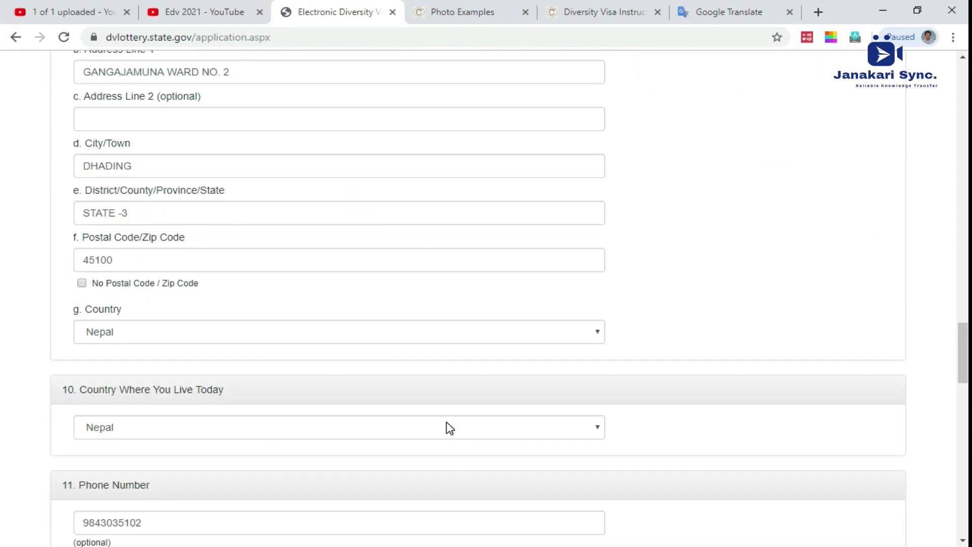
{"action": "scroll", "coordinate": [449, 428], "scroll_direction": "down", "scroll_amount": 13}
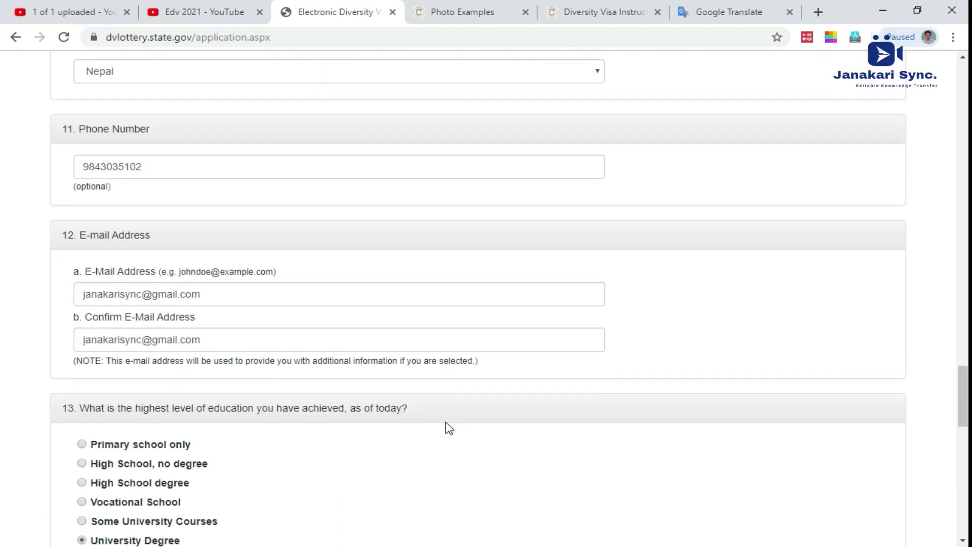
{"action": "scroll", "coordinate": [448, 427], "scroll_direction": "down", "scroll_amount": 10}
{"action": "left_click", "coordinate": [81, 407]}
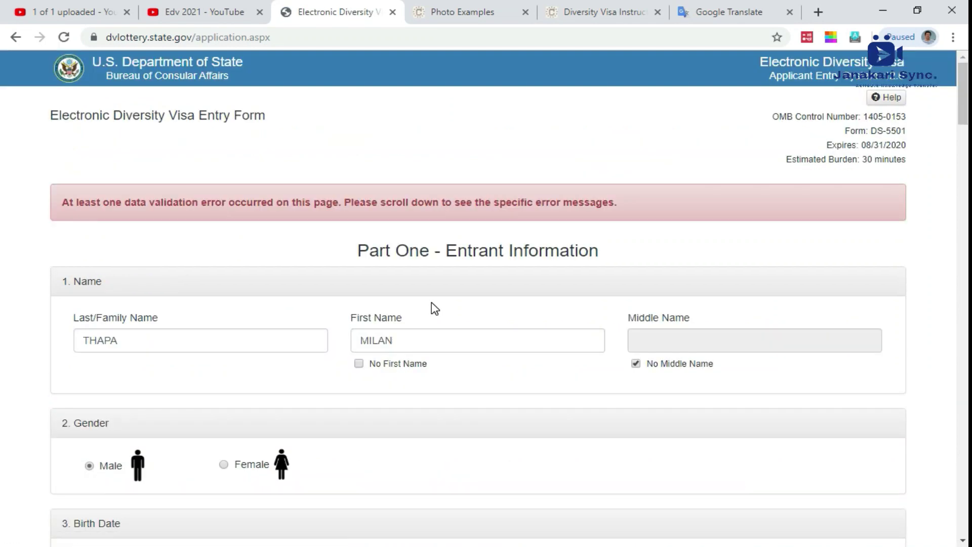
Step: Scroll down to the spouse section and try the Enter Spouse Information checkbox
{"action": "scroll", "coordinate": [435, 308], "scroll_direction": "down", "scroll_amount": 12}
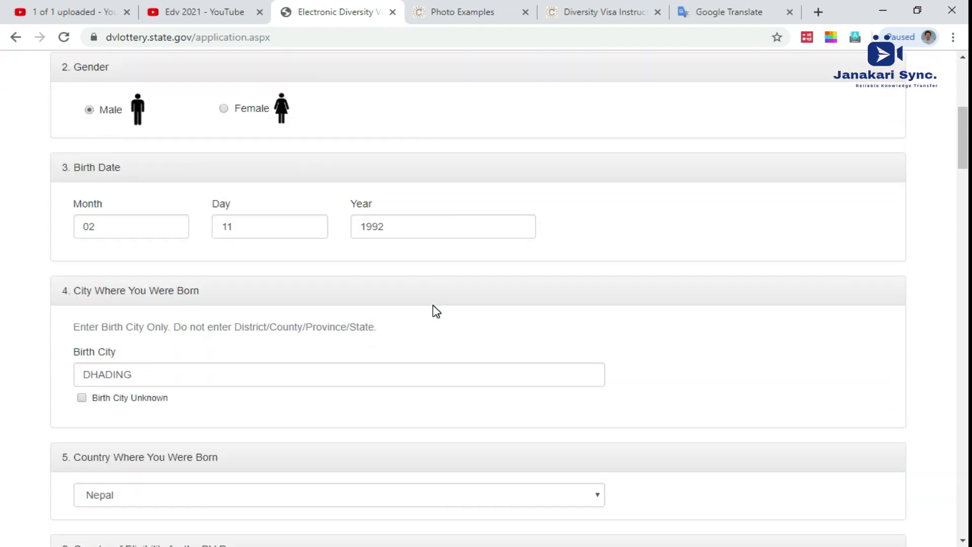
{"action": "scroll", "coordinate": [436, 310], "scroll_direction": "down", "scroll_amount": 17}
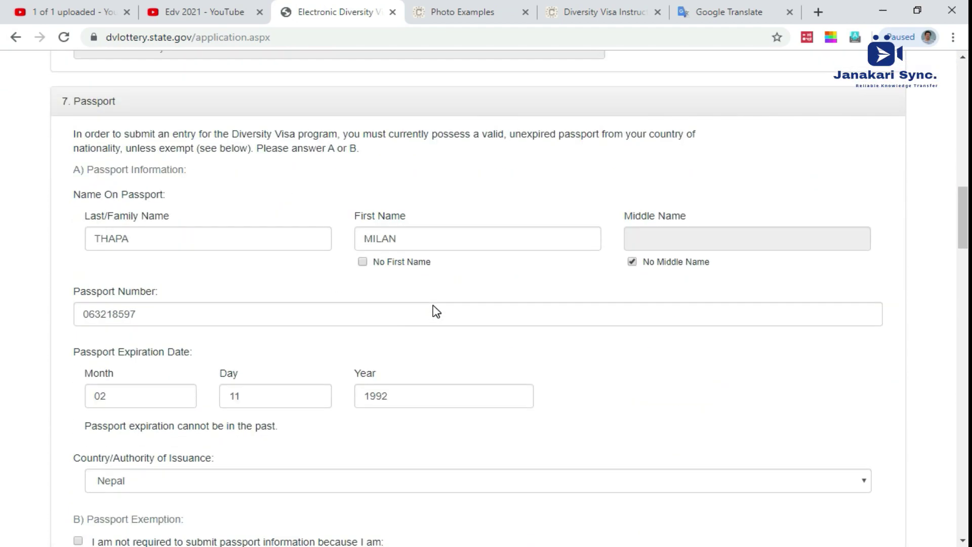
{"action": "scroll", "coordinate": [434, 305], "scroll_direction": "down", "scroll_amount": 8}
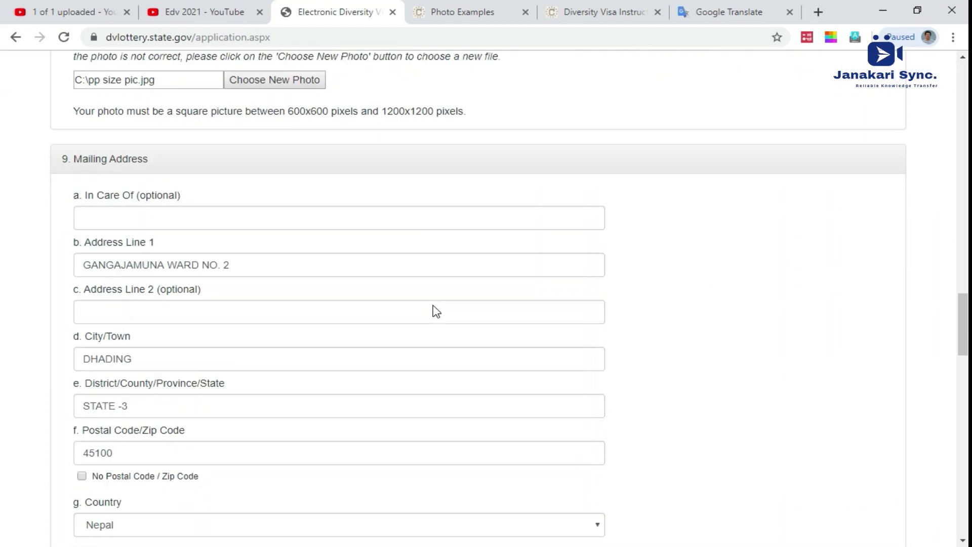
{"action": "scroll", "coordinate": [434, 305], "scroll_direction": "down", "scroll_amount": 9}
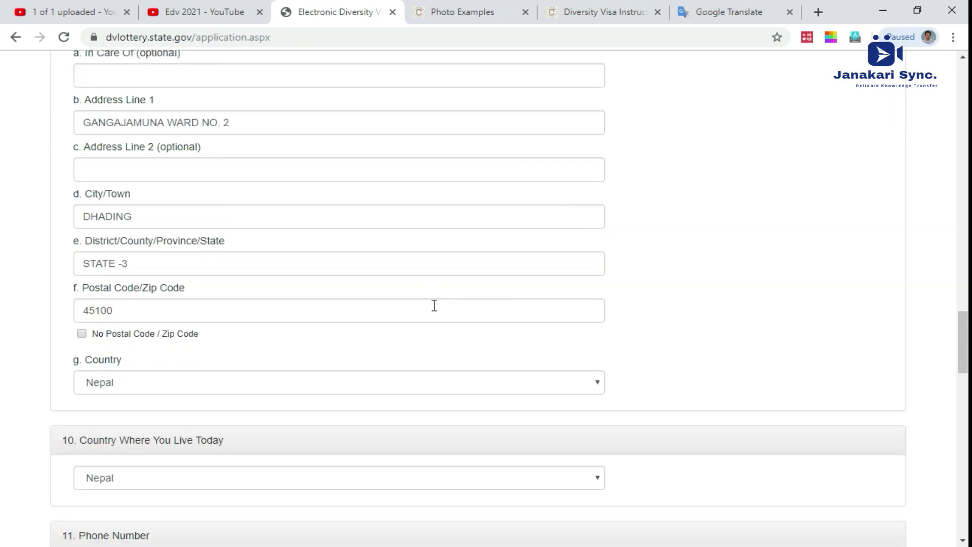
{"action": "scroll", "coordinate": [434, 306], "scroll_direction": "down", "scroll_amount": 13}
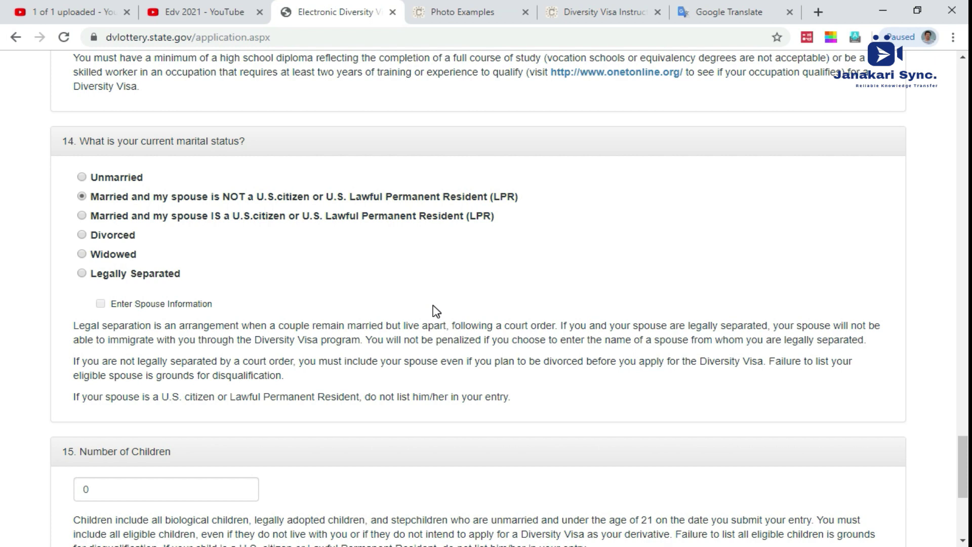
{"action": "scroll", "coordinate": [433, 305], "scroll_direction": "down", "scroll_amount": 3}
{"action": "left_click", "coordinate": [101, 162]}
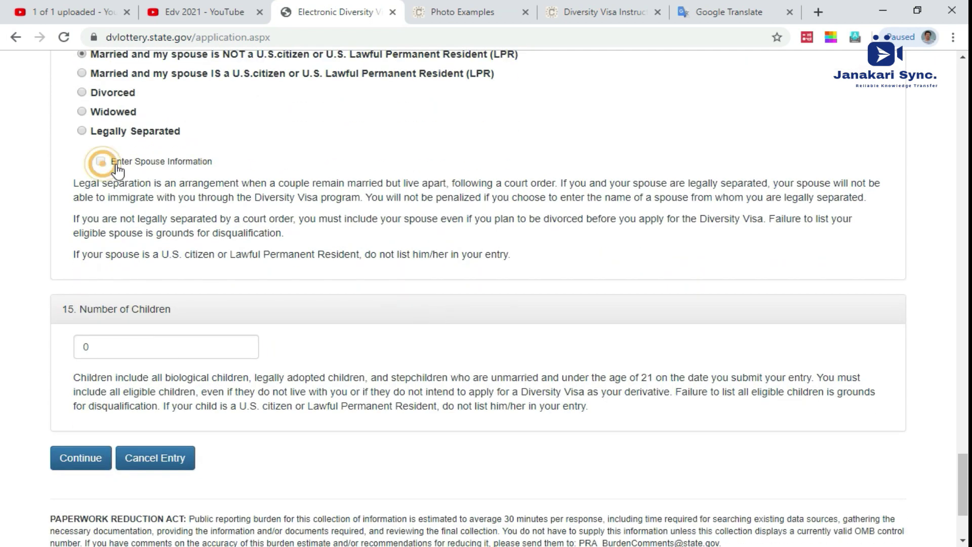
{"action": "triple_click", "coordinate": [120, 160]}
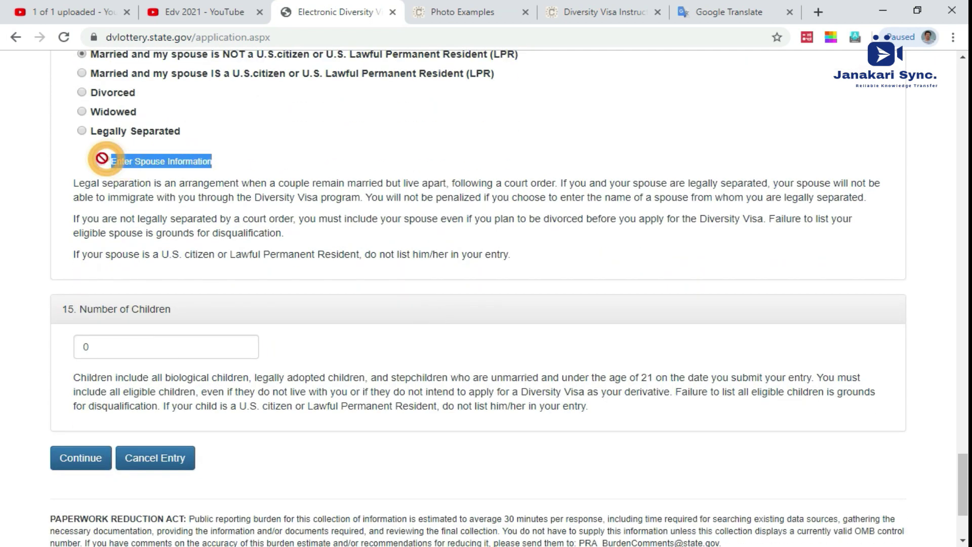
{"action": "left_click", "coordinate": [101, 160]}
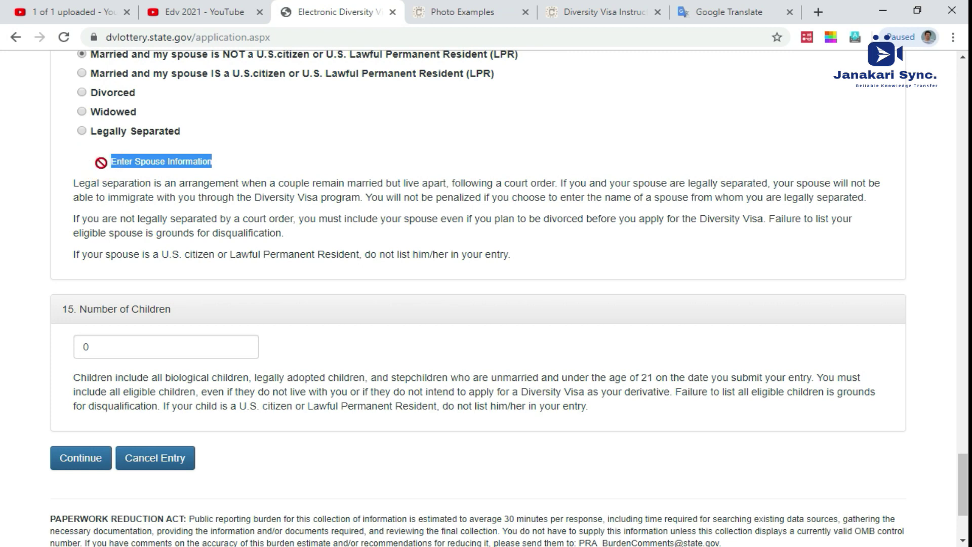
Step: Toggle the Enter Spouse Information option again, then resubmit Part One
{"action": "left_click", "coordinate": [101, 160]}
{"action": "left_click", "coordinate": [116, 161]}
{"action": "left_click", "coordinate": [118, 166]}
{"action": "left_click", "coordinate": [119, 167]}
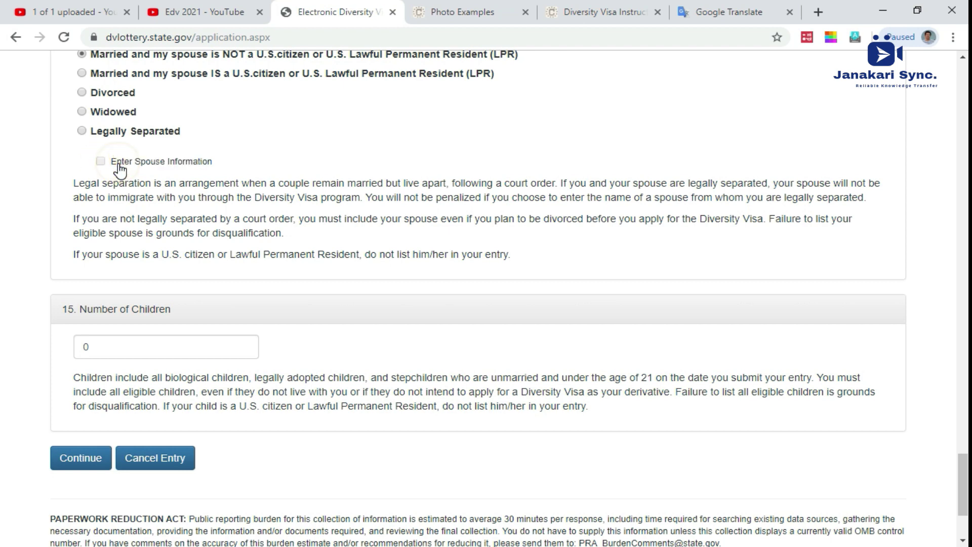
{"action": "left_click", "coordinate": [82, 458]}
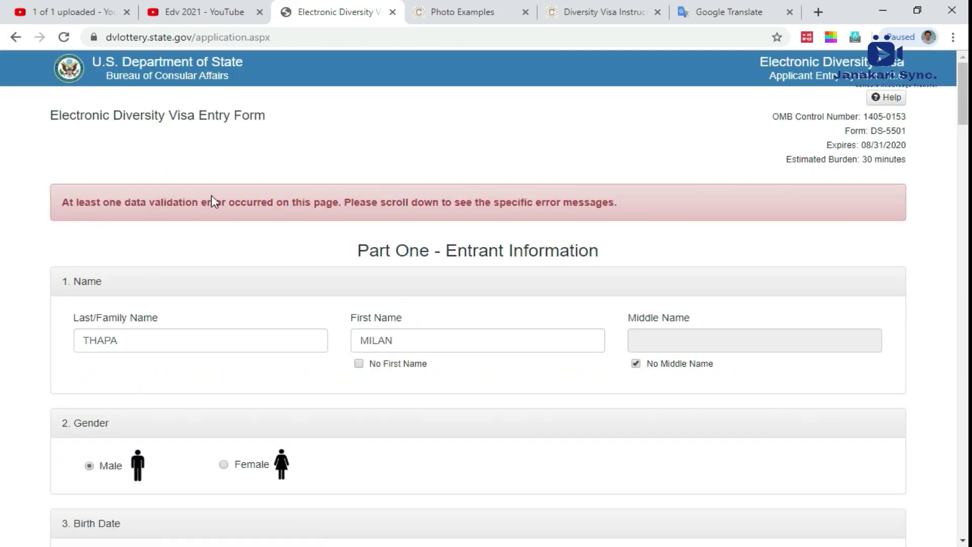
Step: Scroll to section 6 and answer No to claiming eligibility based on country of birth
{"action": "left_click_drag", "start_coordinate": [62, 202], "coordinate": [615, 209]}
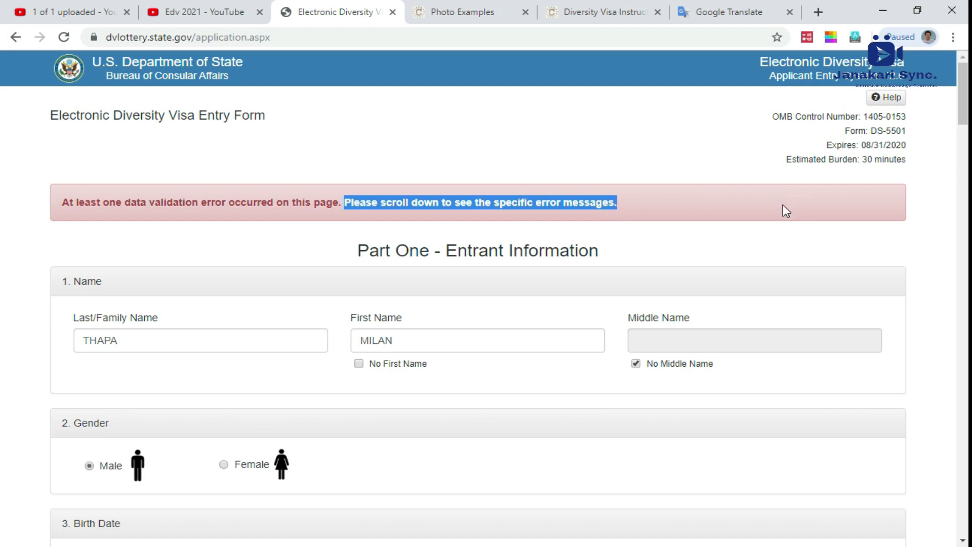
{"action": "scroll", "coordinate": [575, 277], "scroll_direction": "down", "scroll_amount": 3}
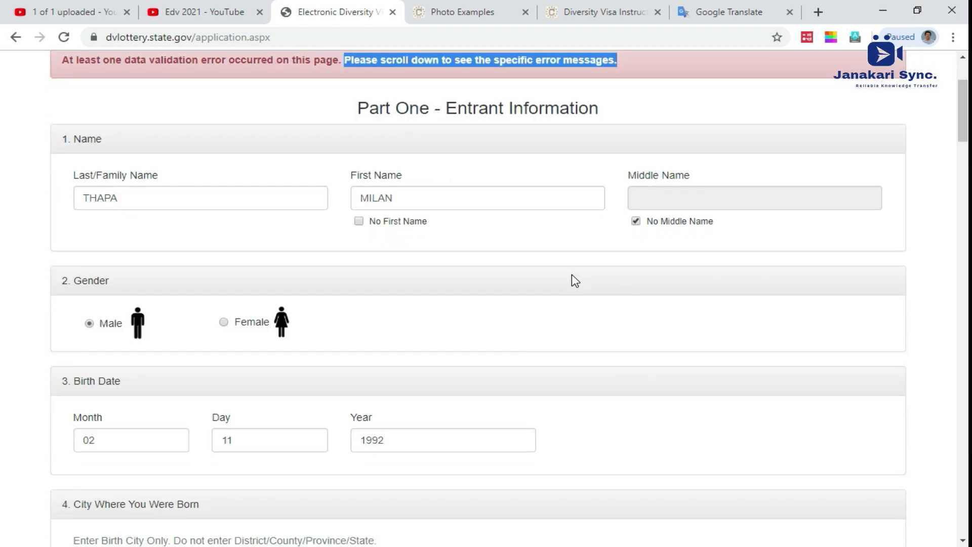
{"action": "scroll", "coordinate": [575, 280], "scroll_direction": "down", "scroll_amount": 4}
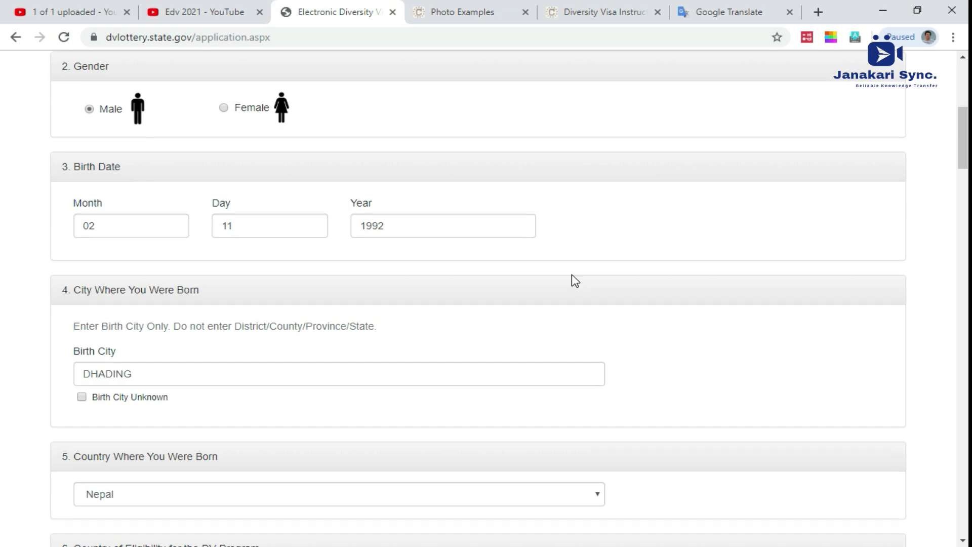
{"action": "scroll", "coordinate": [575, 281], "scroll_direction": "down", "scroll_amount": 1}
{"action": "scroll", "coordinate": [574, 281], "scroll_direction": "down", "scroll_amount": 3}
{"action": "scroll", "coordinate": [575, 281], "scroll_direction": "down", "scroll_amount": 1}
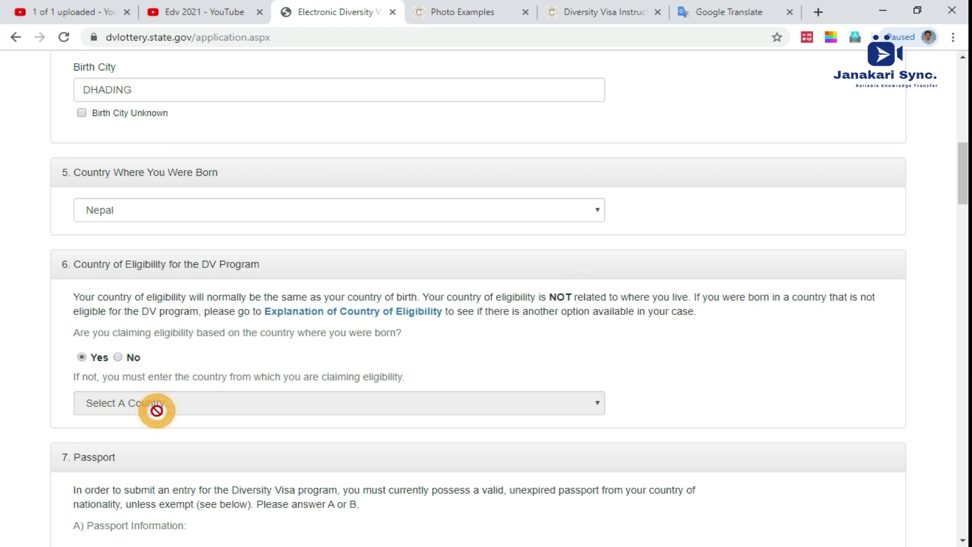
{"action": "left_click", "coordinate": [118, 358]}
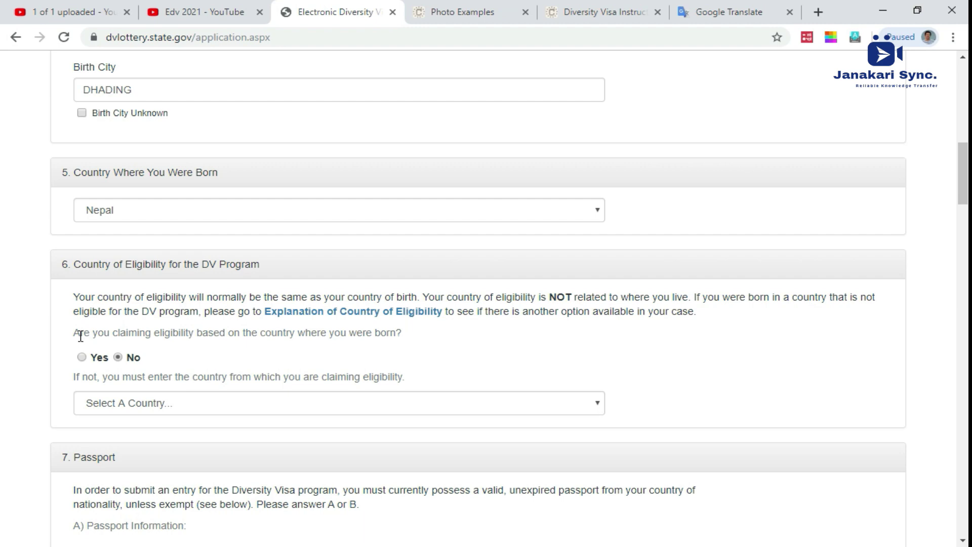
Step: Open and close the Select A Country eligibility list without choosing a country
{"action": "left_click", "coordinate": [180, 403]}
{"action": "left_click", "coordinate": [179, 404]}
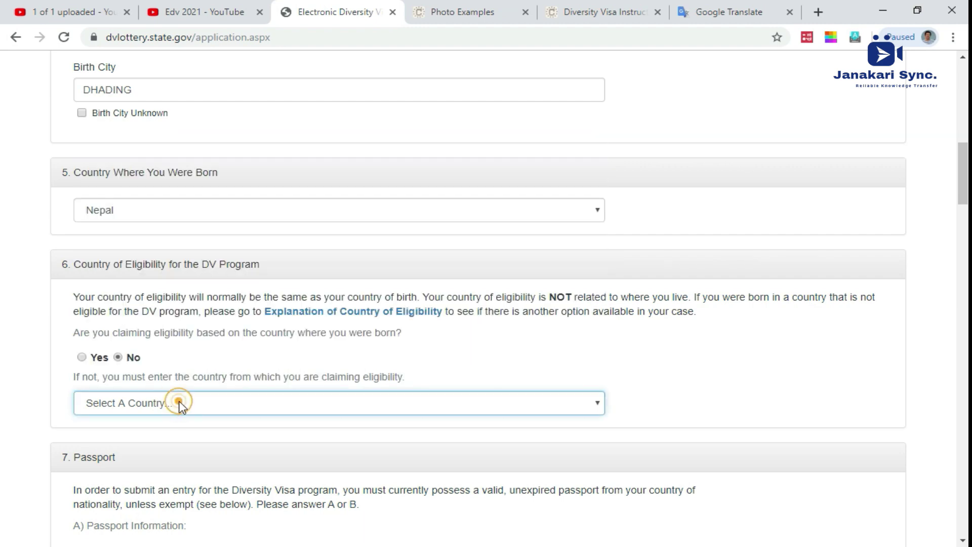
{"action": "scroll", "coordinate": [113, 368], "scroll_direction": "down", "scroll_amount": 8}
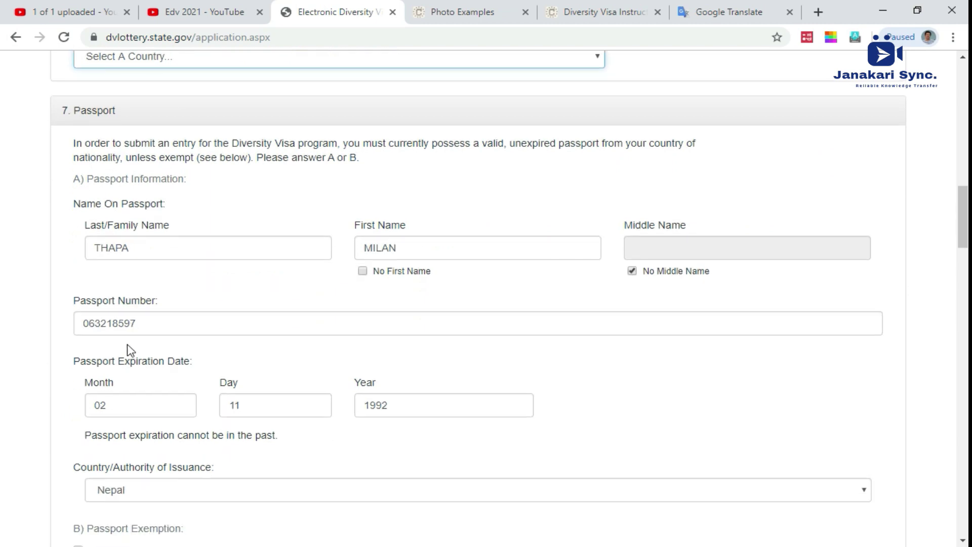
{"action": "scroll", "coordinate": [158, 308], "scroll_direction": "up", "scroll_amount": 5}
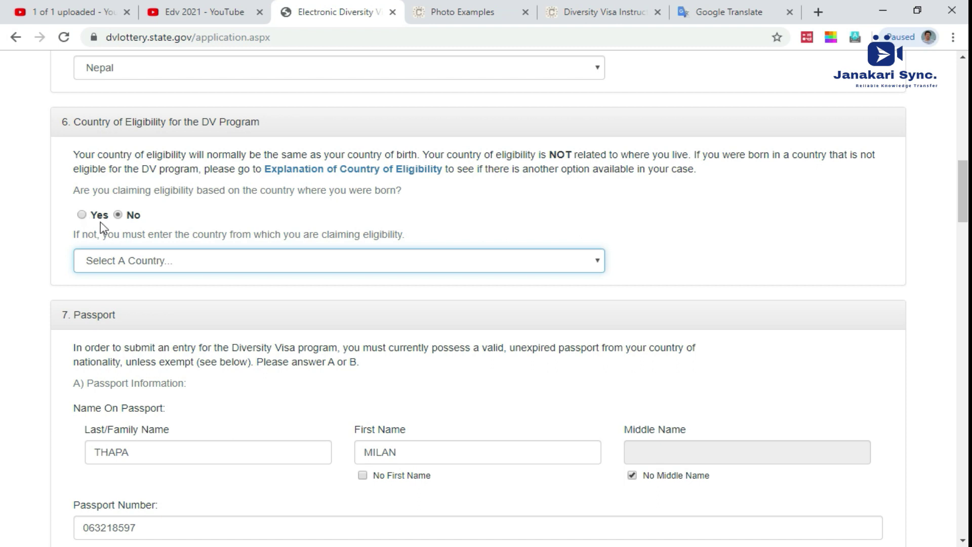
Step: Choose Nepal in section 6's eligibility country list and resubmit the form
{"action": "left_click", "coordinate": [145, 262]}
{"action": "type", "text": "nepal"}
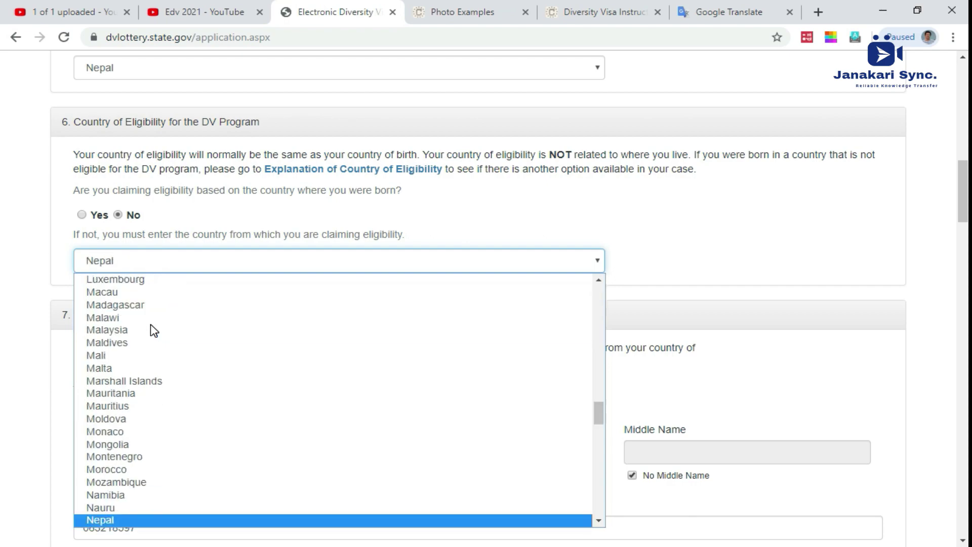
{"action": "key", "text": "Return"}
{"action": "scroll", "coordinate": [175, 332], "scroll_direction": "down", "scroll_amount": 20}
{"action": "scroll", "coordinate": [126, 406], "scroll_direction": "down", "scroll_amount": 20}
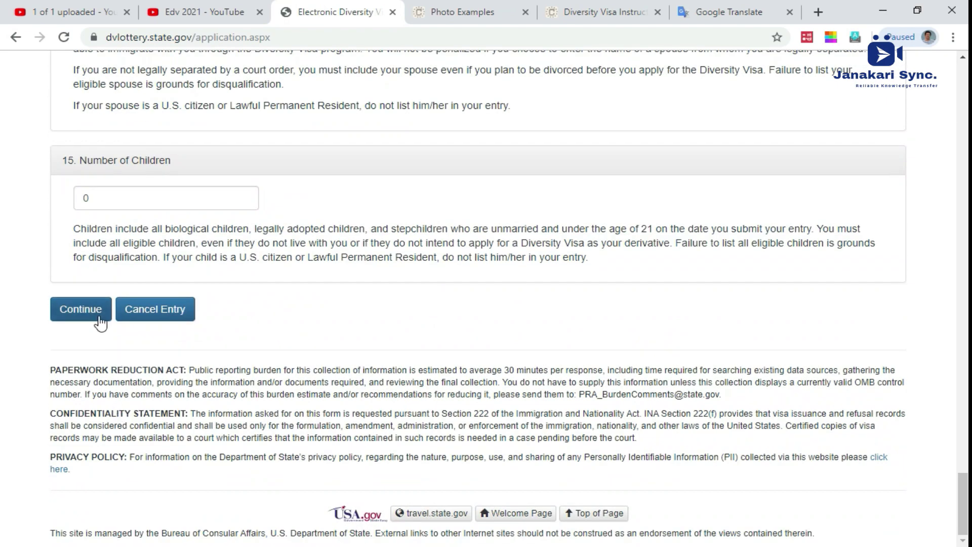
{"action": "left_click", "coordinate": [100, 317]}
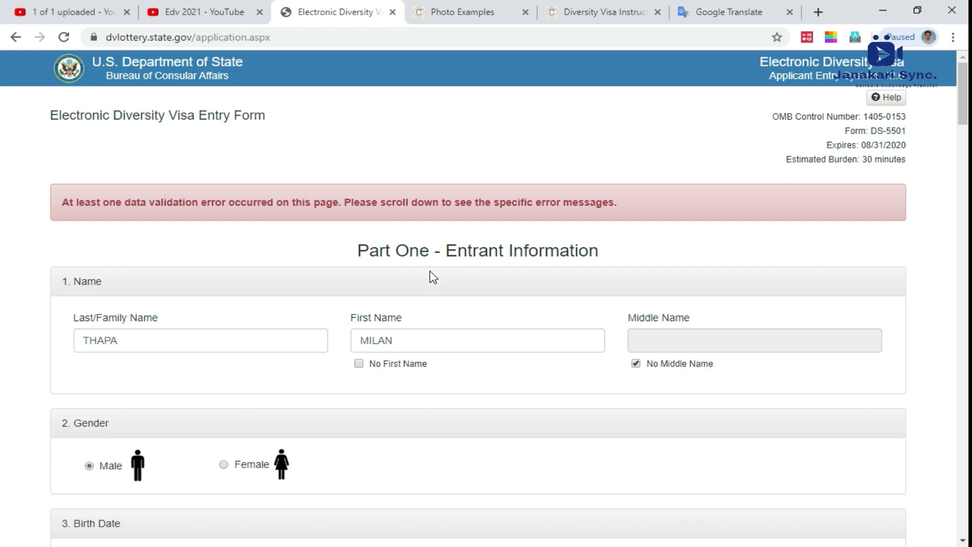
Step: Switch section 6 to Yes, claiming eligibility through the country of birth
{"action": "scroll", "coordinate": [432, 277], "scroll_direction": "down", "scroll_amount": 4}
{"action": "scroll", "coordinate": [426, 279], "scroll_direction": "down", "scroll_amount": 2}
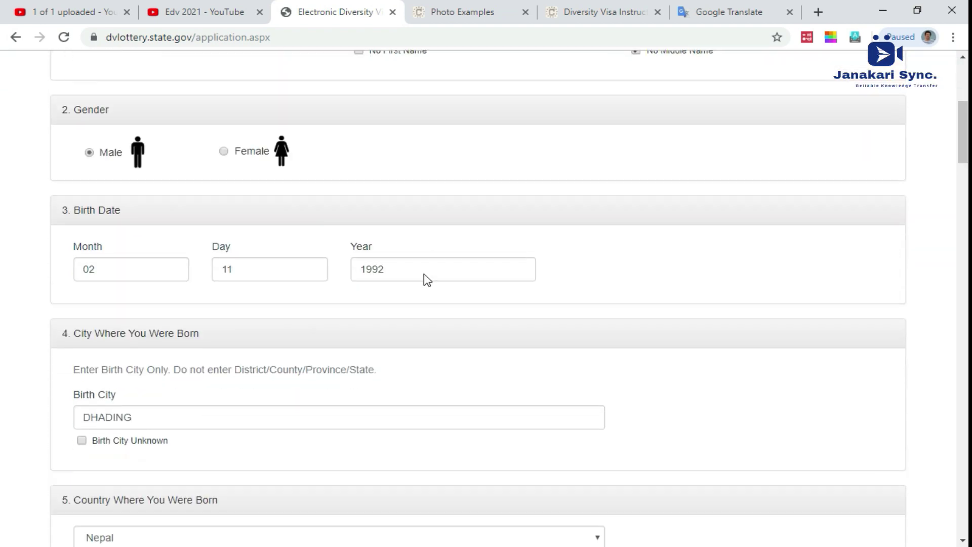
{"action": "scroll", "coordinate": [424, 280], "scroll_direction": "down", "scroll_amount": 5}
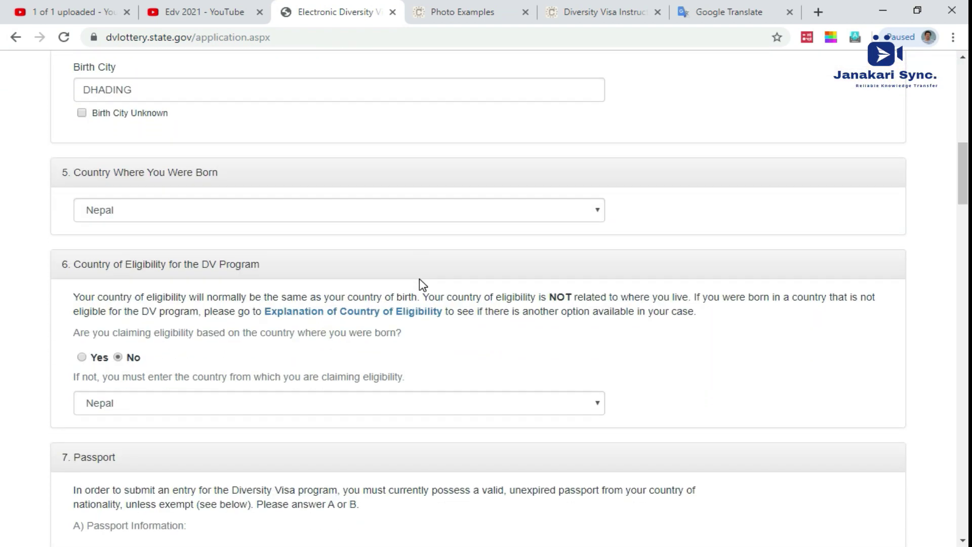
{"action": "left_click", "coordinate": [81, 357]}
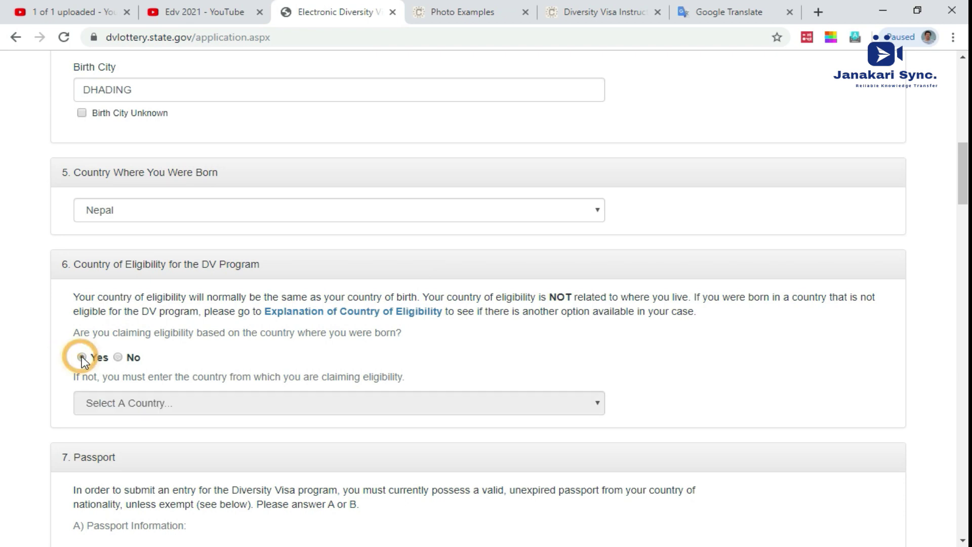
Step: Scroll down to the mailing address and place the cursor in the In Care Of field
{"action": "scroll", "coordinate": [115, 362], "scroll_direction": "down", "scroll_amount": 3}
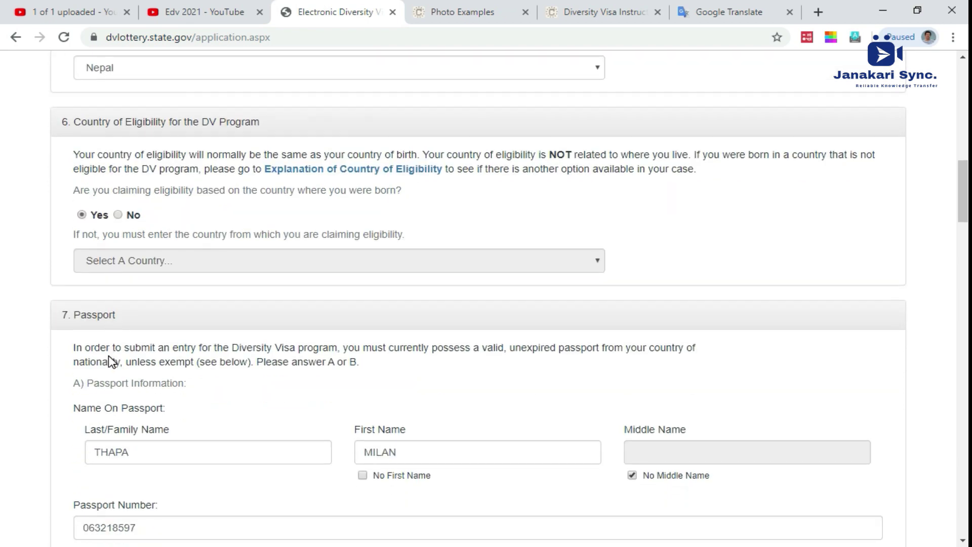
{"action": "scroll", "coordinate": [159, 291], "scroll_direction": "down", "scroll_amount": 4}
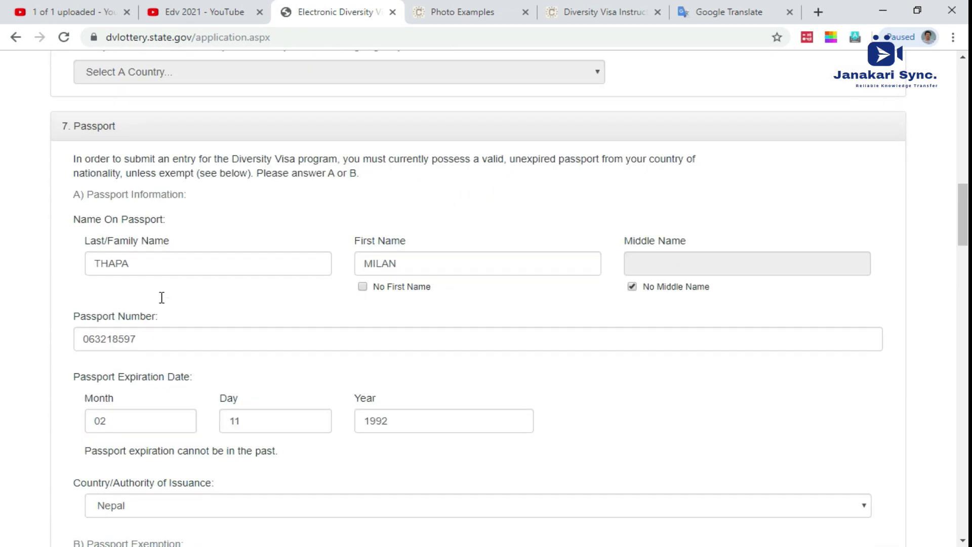
{"action": "scroll", "coordinate": [165, 316], "scroll_direction": "down", "scroll_amount": 3}
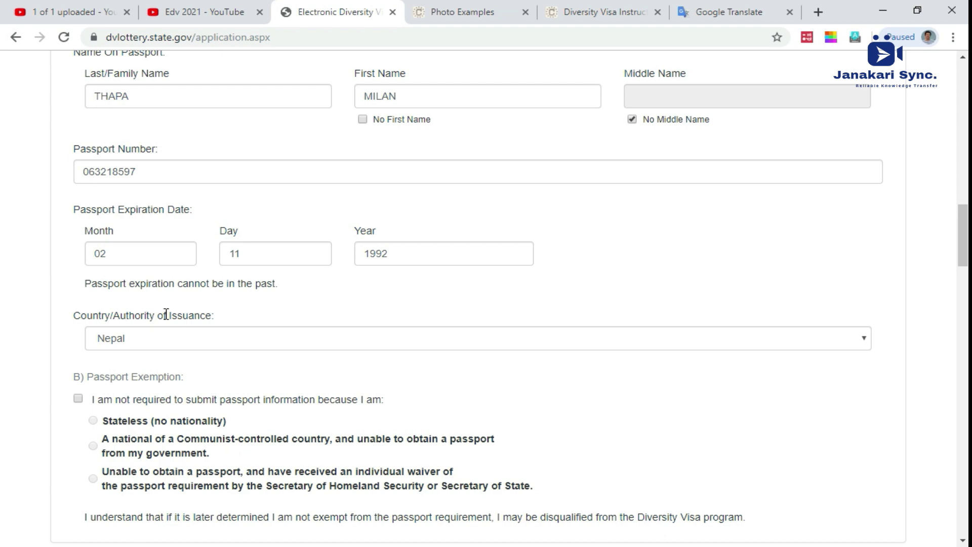
{"action": "scroll", "coordinate": [166, 315], "scroll_direction": "down", "scroll_amount": 6}
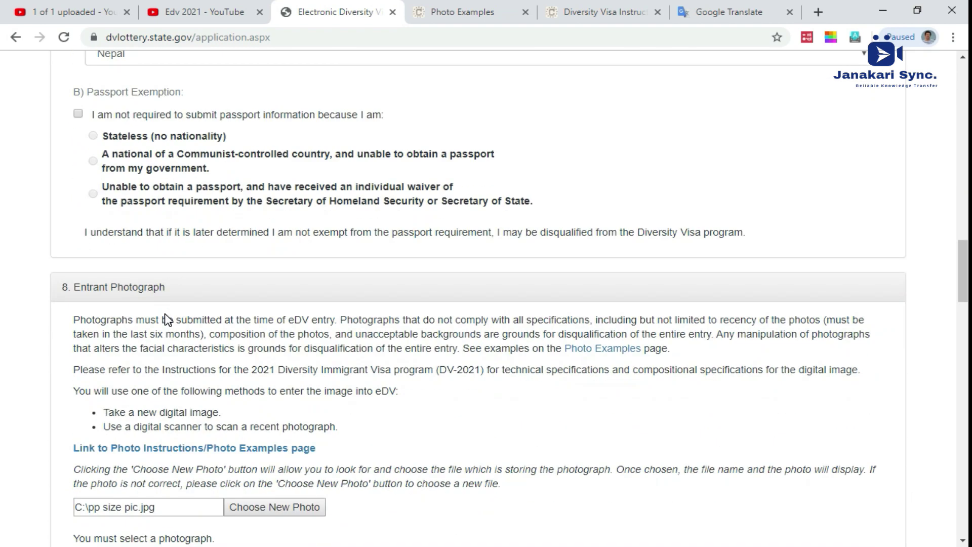
{"action": "scroll", "coordinate": [168, 319], "scroll_direction": "down", "scroll_amount": 3}
{"action": "scroll", "coordinate": [168, 318], "scroll_direction": "down", "scroll_amount": 1}
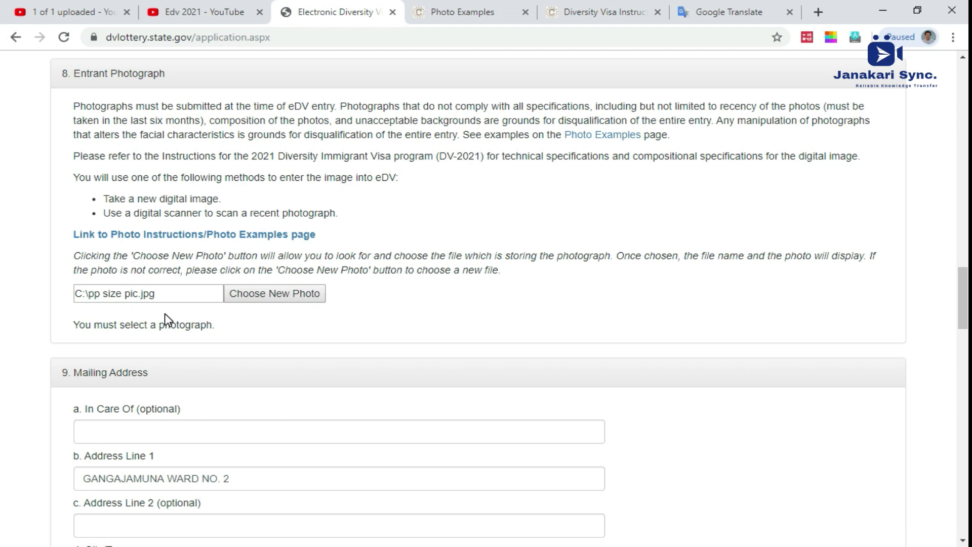
{"action": "scroll", "coordinate": [239, 296], "scroll_direction": "down", "scroll_amount": 3}
{"action": "left_click", "coordinate": [235, 294]}
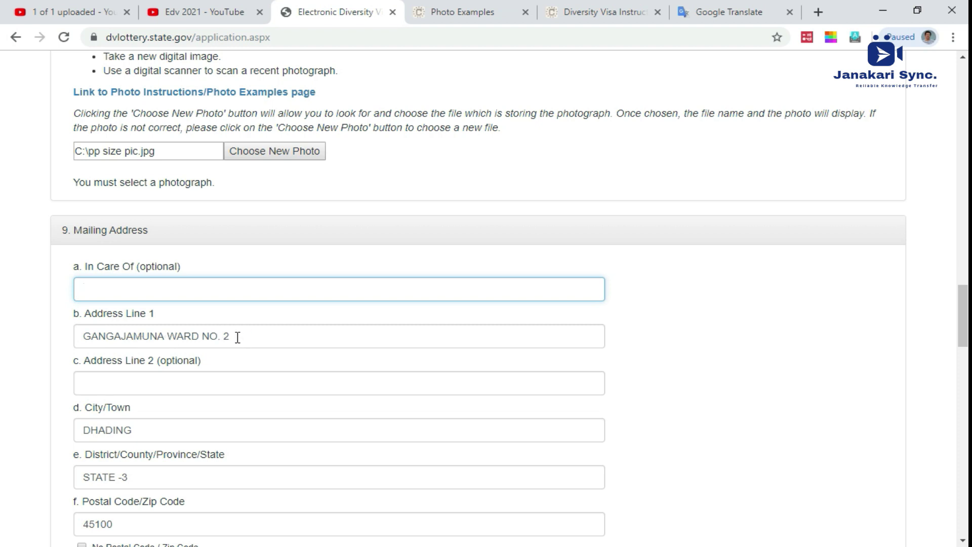
Step: Add the locality name to mailing Address Line 2 and resubmit the form
{"action": "left_click", "coordinate": [158, 377]}
{"action": "type", "text": "Tawal"}
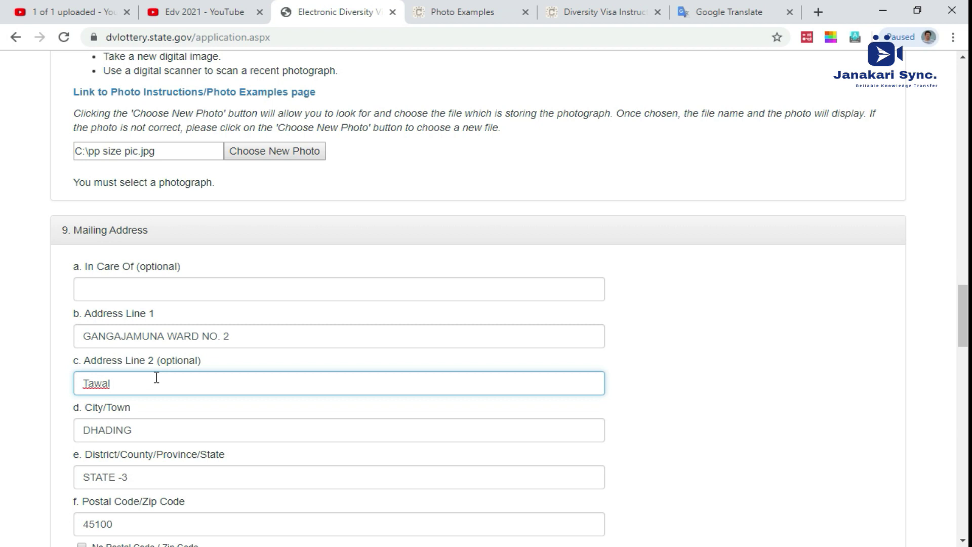
{"action": "scroll", "coordinate": [156, 377], "scroll_direction": "down", "scroll_amount": 8}
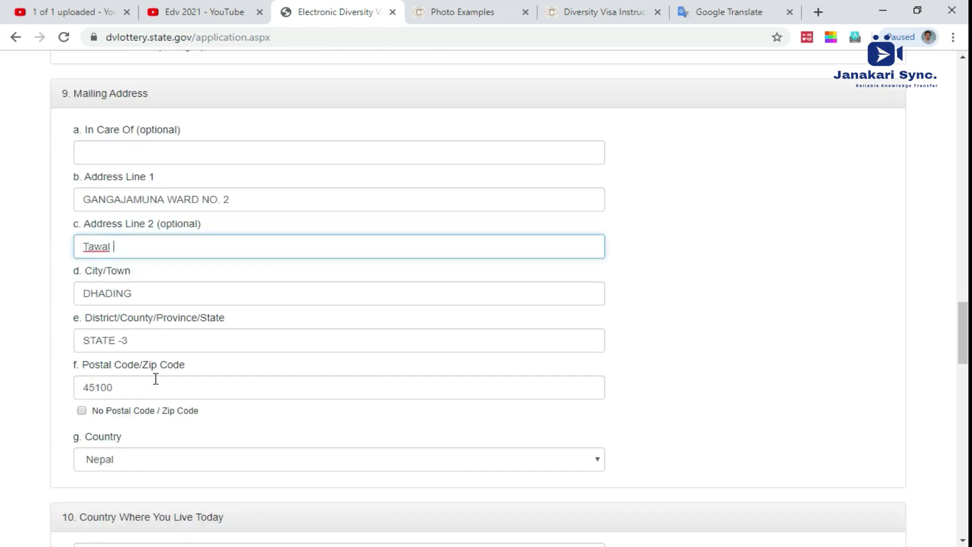
{"action": "scroll", "coordinate": [157, 386], "scroll_direction": "down", "scroll_amount": 3}
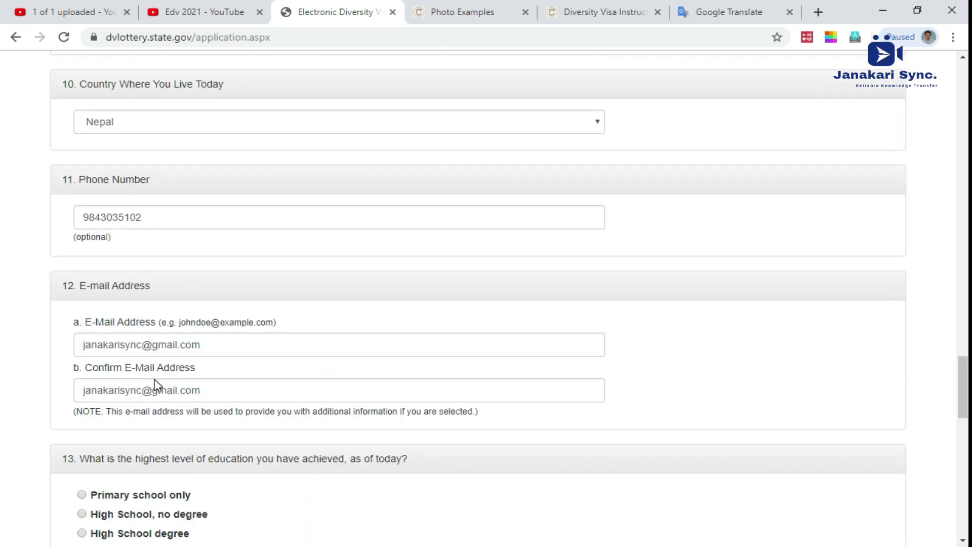
{"action": "scroll", "coordinate": [158, 386], "scroll_direction": "down", "scroll_amount": 1}
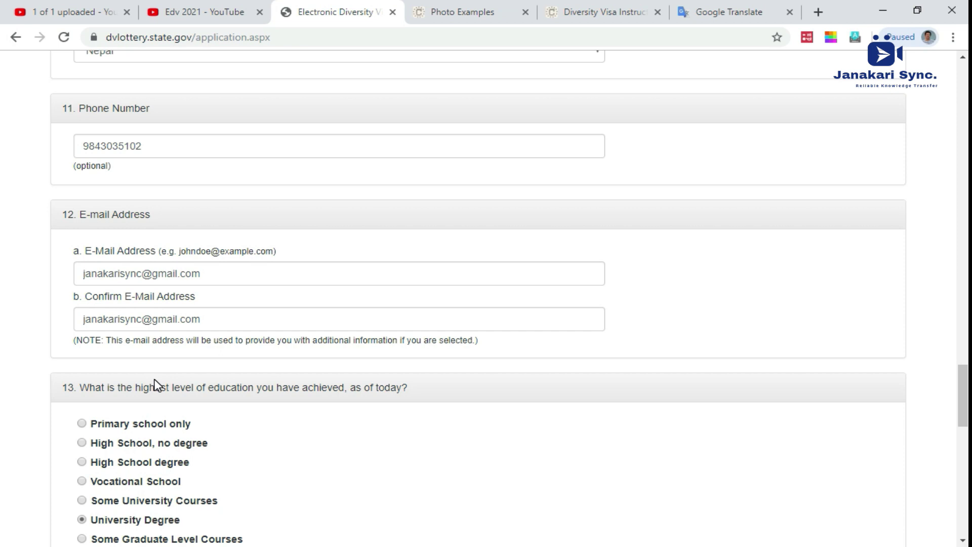
{"action": "scroll", "coordinate": [156, 385], "scroll_direction": "down", "scroll_amount": 9}
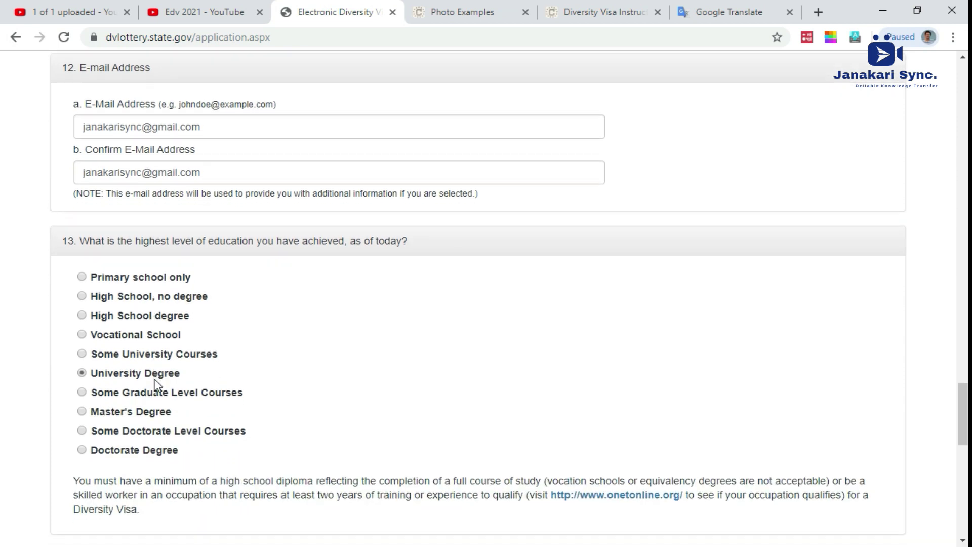
{"action": "scroll", "coordinate": [158, 385], "scroll_direction": "down", "scroll_amount": 2}
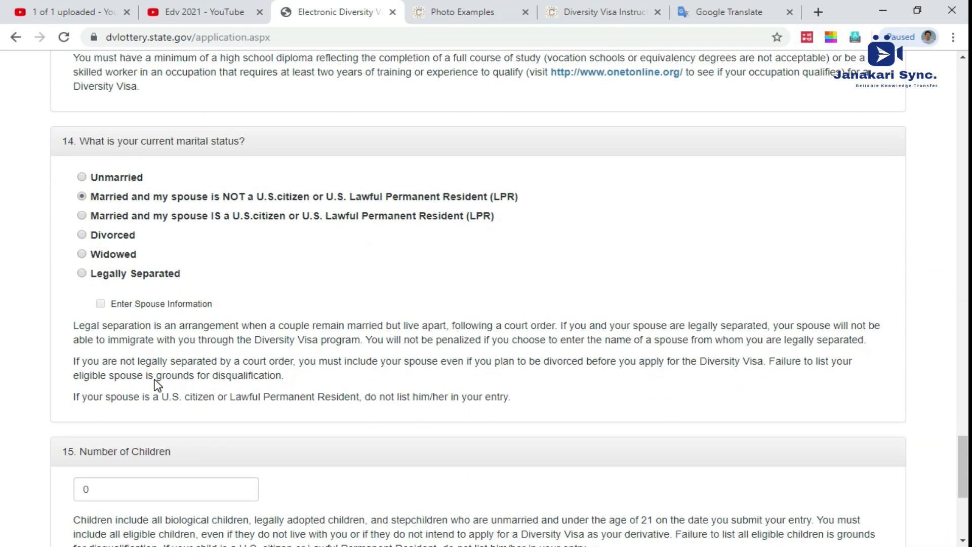
{"action": "scroll", "coordinate": [169, 368], "scroll_direction": "down", "scroll_amount": 5}
{"action": "left_click", "coordinate": [83, 315]}
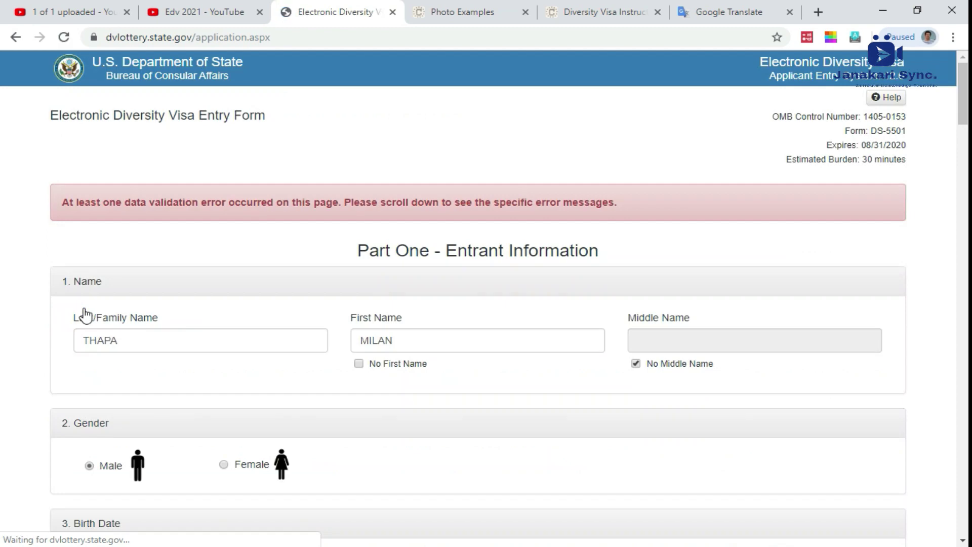
Step: Review every section of the entry form, then resubmit it with Continue
{"action": "scroll", "coordinate": [438, 271], "scroll_direction": "down", "scroll_amount": 3}
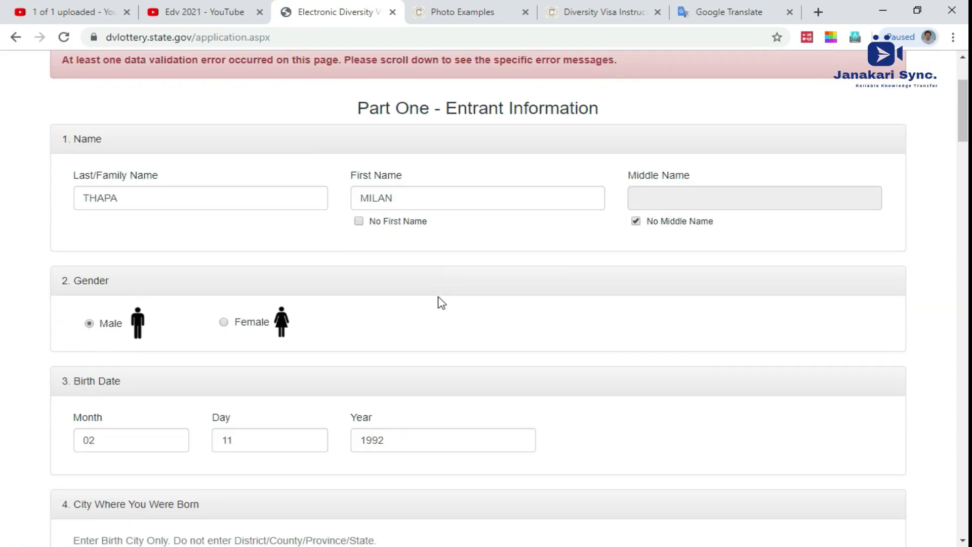
{"action": "scroll", "coordinate": [436, 311], "scroll_direction": "down", "scroll_amount": 7}
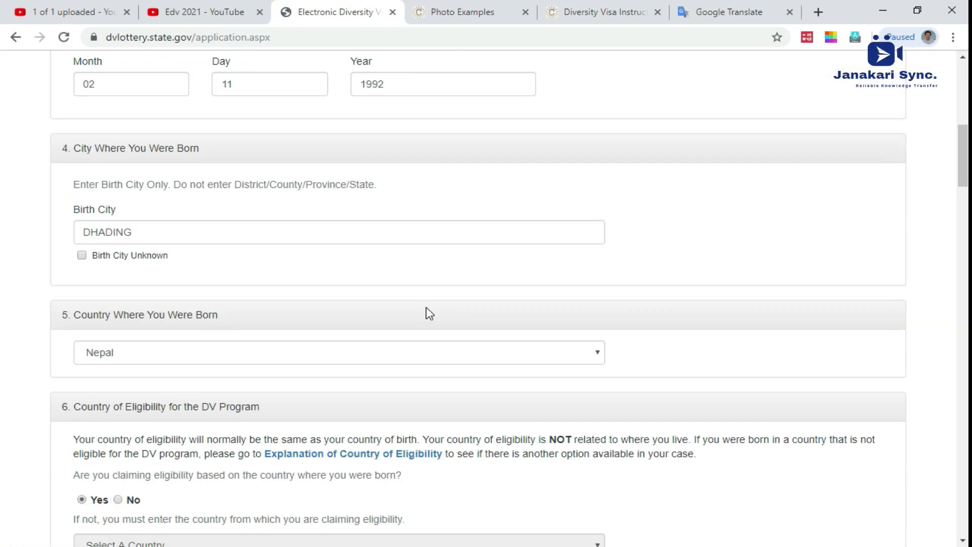
{"action": "scroll", "coordinate": [427, 307], "scroll_direction": "down", "scroll_amount": 6}
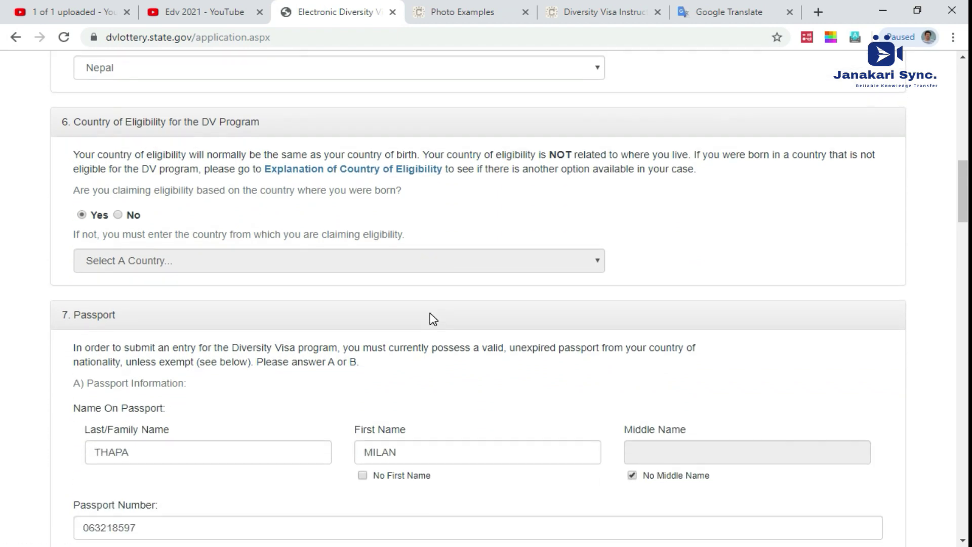
{"action": "scroll", "coordinate": [431, 318], "scroll_direction": "down", "scroll_amount": 2}
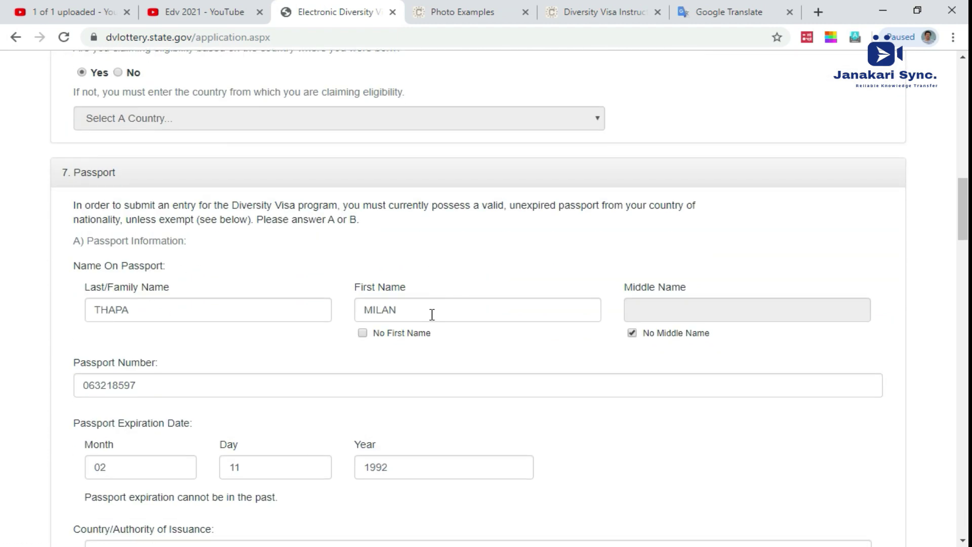
{"action": "scroll", "coordinate": [432, 315], "scroll_direction": "up", "scroll_amount": 15}
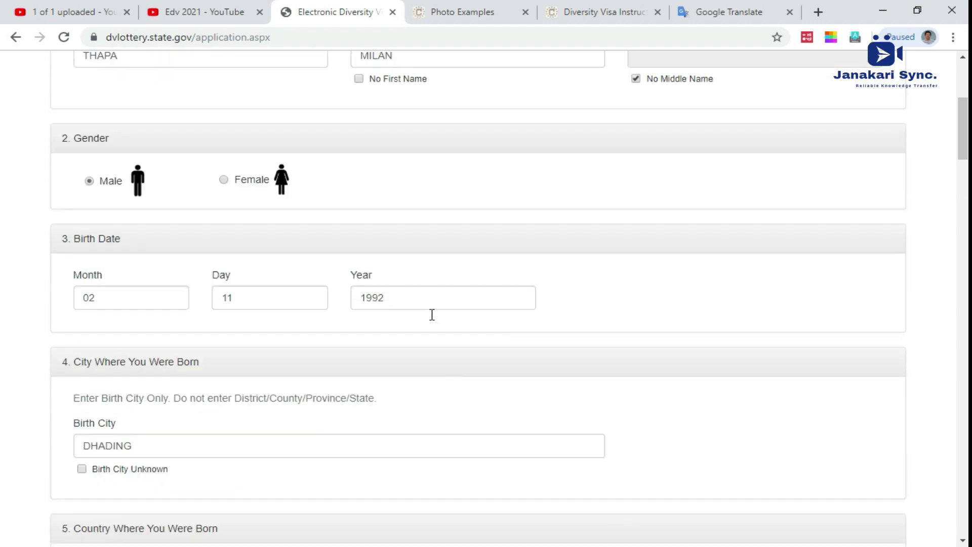
{"action": "scroll", "coordinate": [434, 319], "scroll_direction": "down", "scroll_amount": 14}
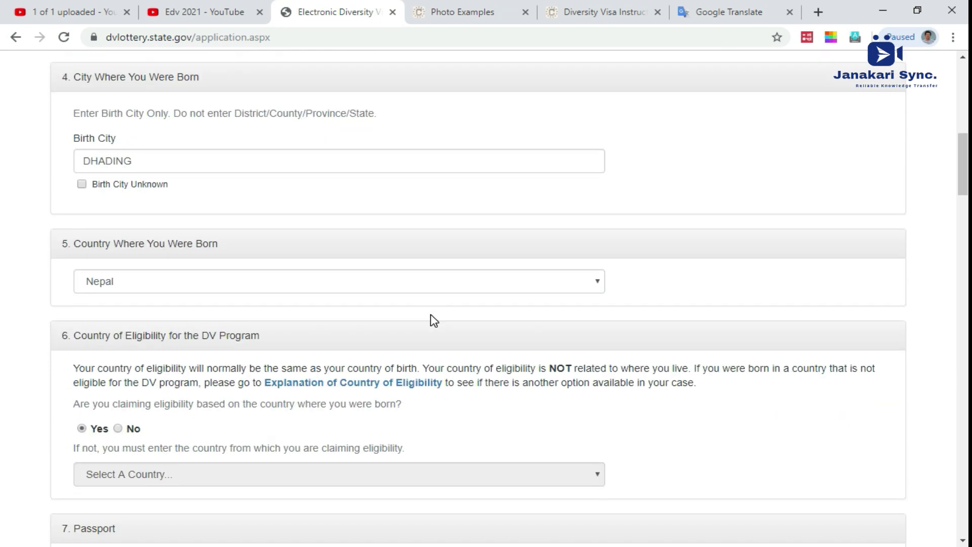
{"action": "scroll", "coordinate": [434, 320], "scroll_direction": "down", "scroll_amount": 8}
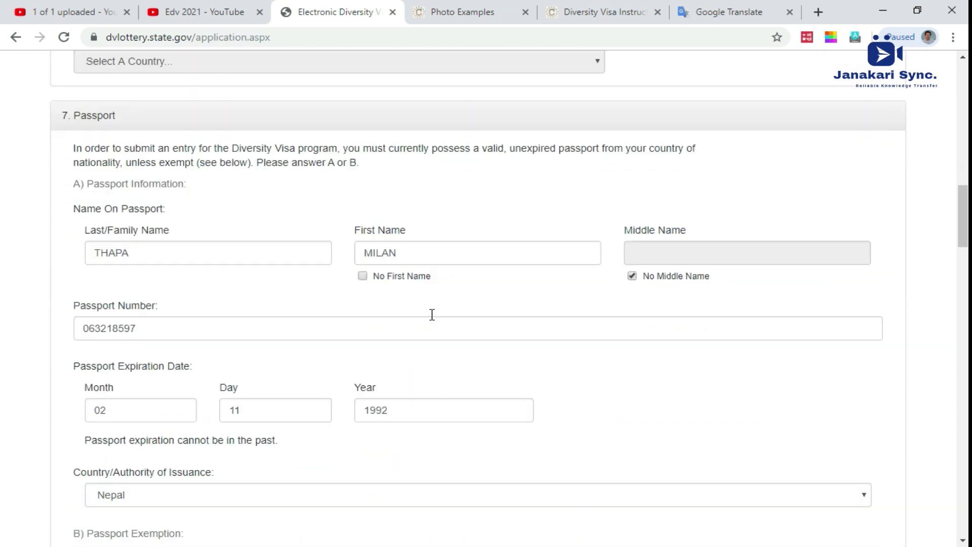
{"action": "scroll", "coordinate": [432, 314], "scroll_direction": "down", "scroll_amount": 14}
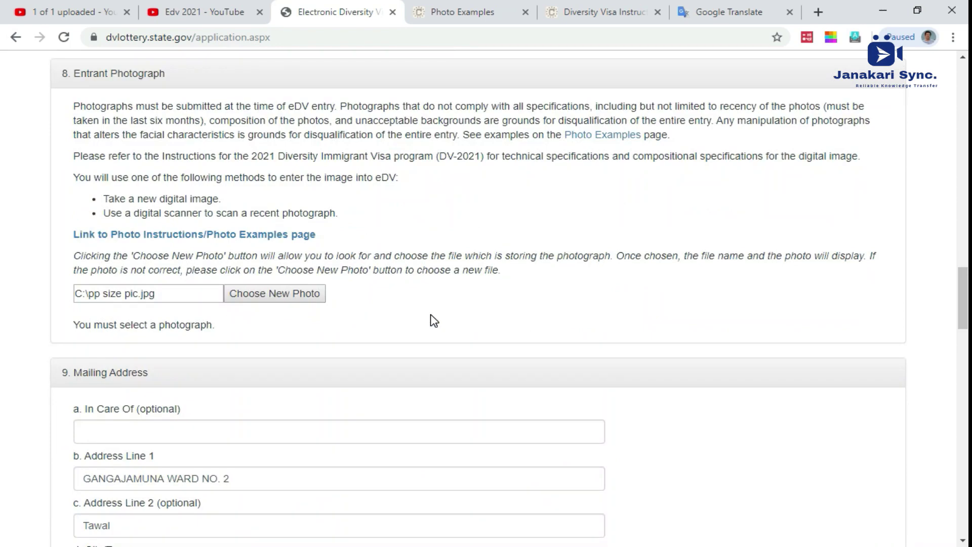
{"action": "scroll", "coordinate": [432, 314], "scroll_direction": "down", "scroll_amount": 14}
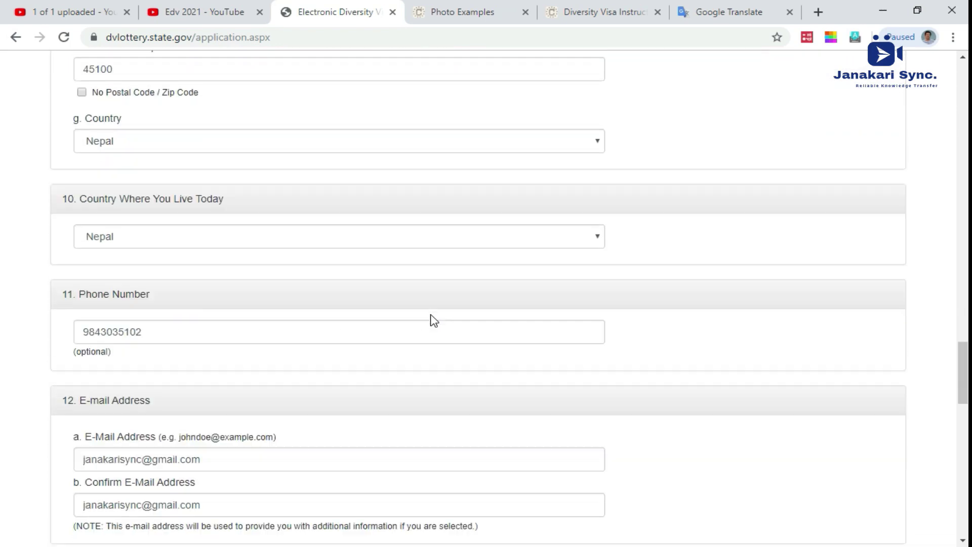
{"action": "scroll", "coordinate": [433, 318], "scroll_direction": "down", "scroll_amount": 12}
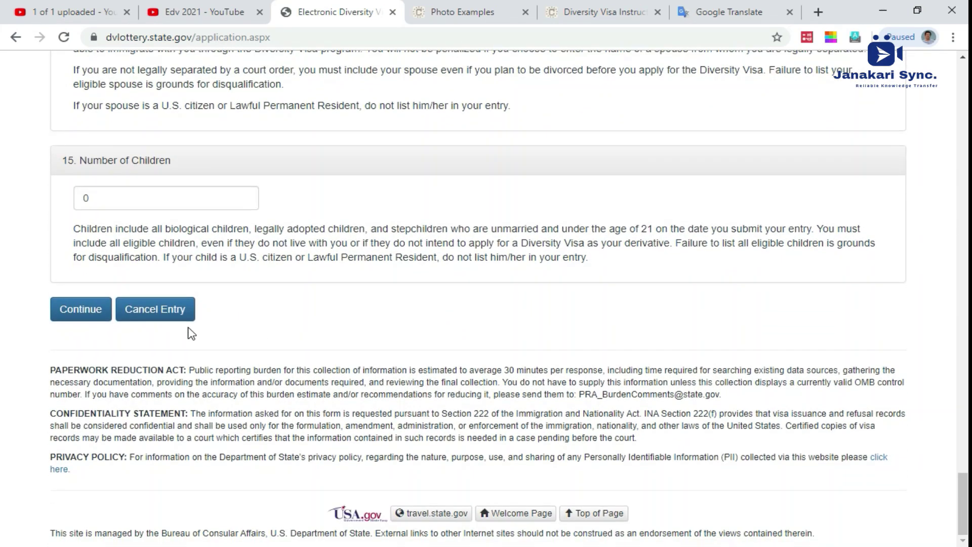
{"action": "left_click", "coordinate": [77, 309]}
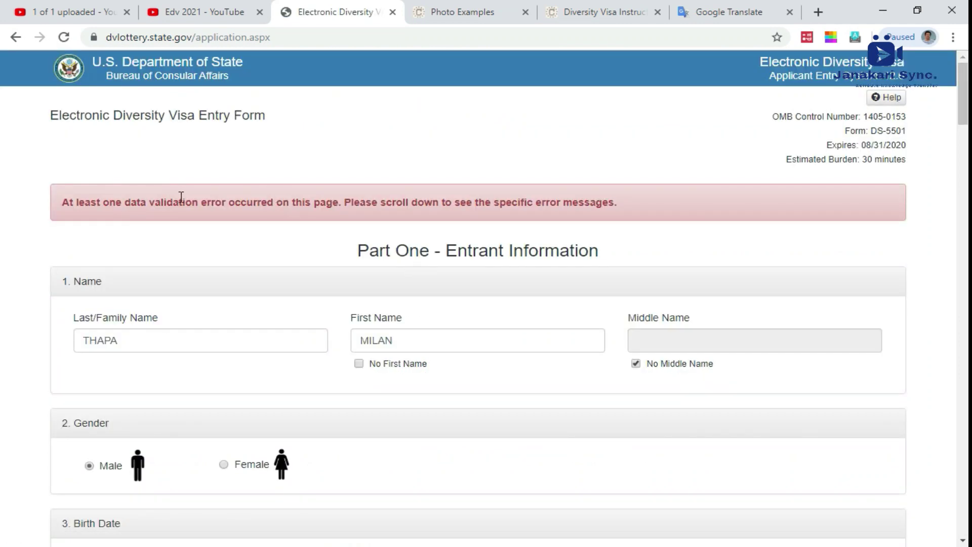
{"action": "scroll", "coordinate": [181, 196], "scroll_direction": "down", "scroll_amount": 8}
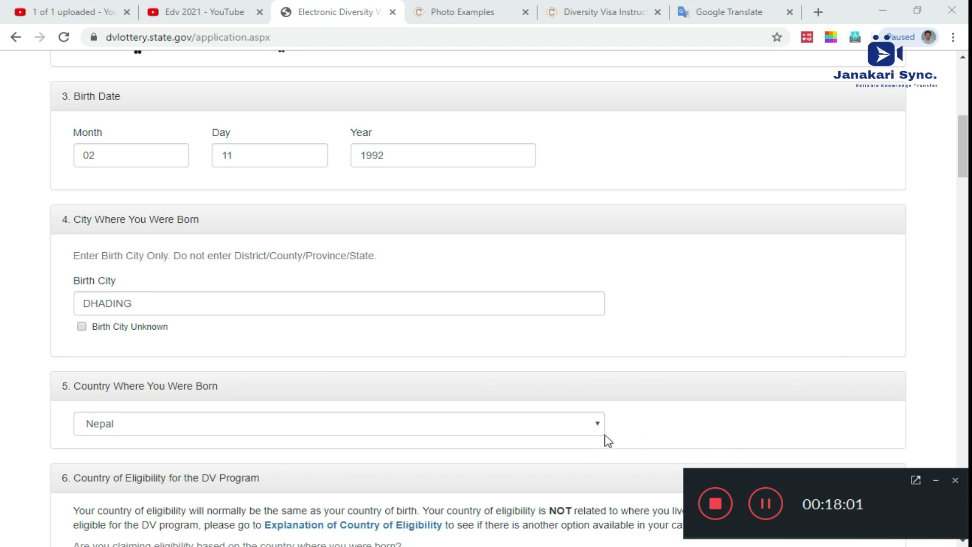
{"action": "scroll", "coordinate": [559, 433], "scroll_direction": "down", "scroll_amount": 4}
{"action": "scroll", "coordinate": [514, 425], "scroll_direction": "down", "scroll_amount": 10}
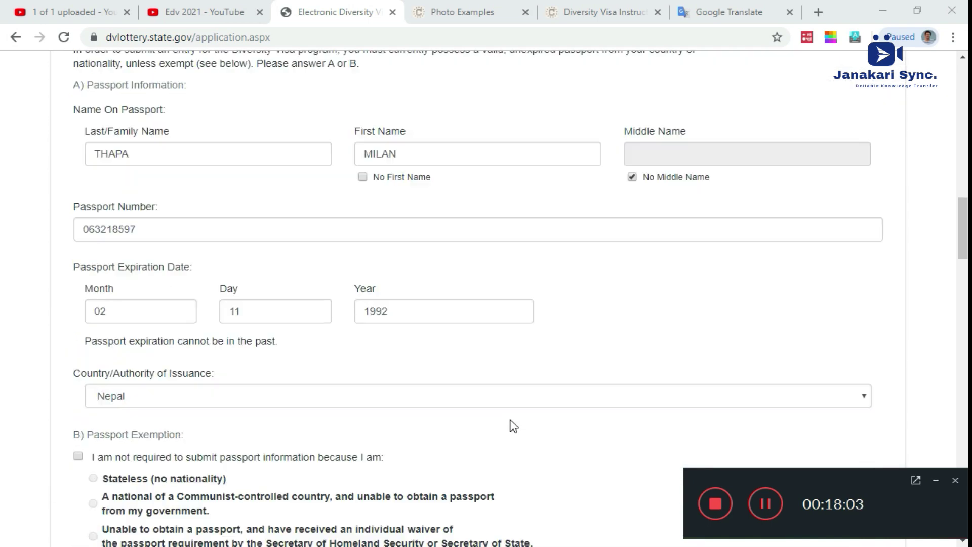
{"action": "scroll", "coordinate": [509, 423], "scroll_direction": "down", "scroll_amount": 12}
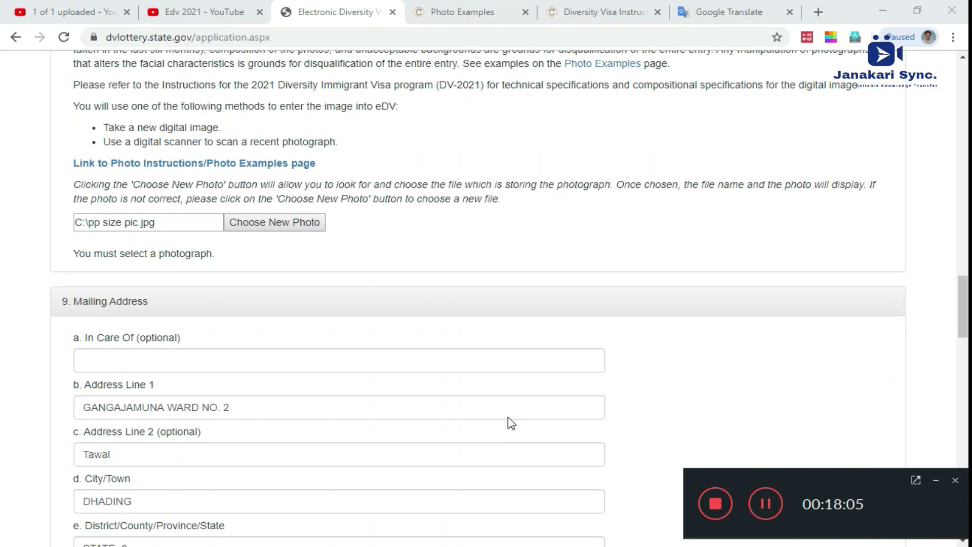
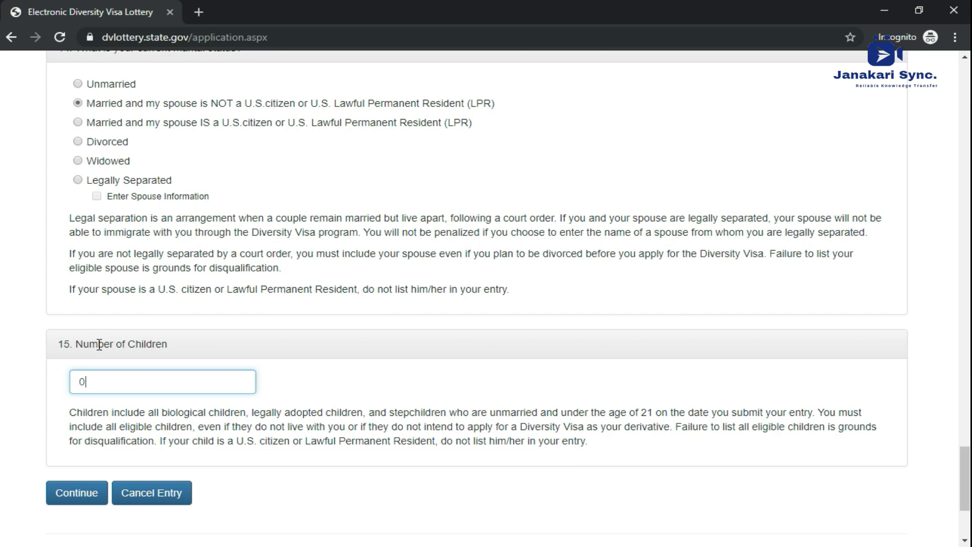
Step: Switch the browser to full screen and select the passport expiry year 2025
{"action": "key", "text": "F11"}
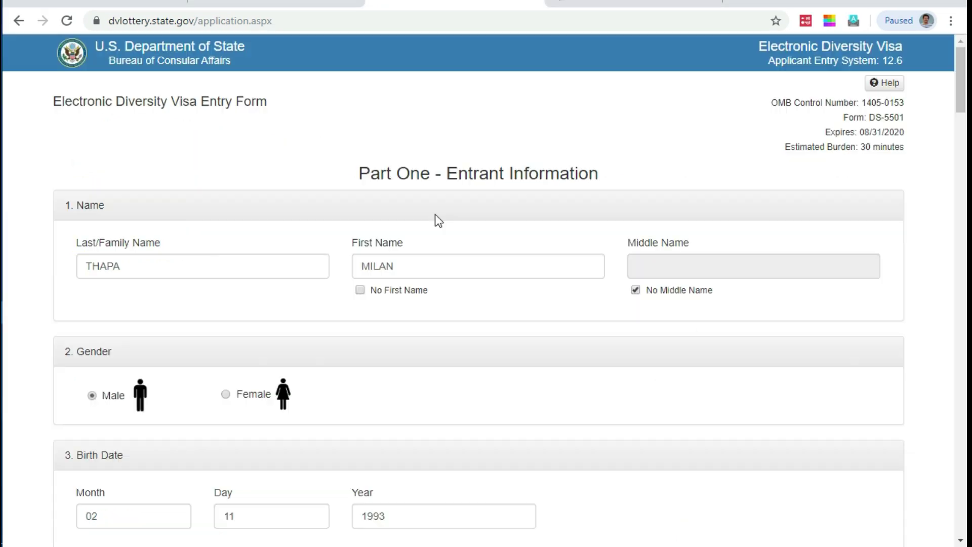
{"action": "scroll", "coordinate": [436, 215], "scroll_direction": "down", "scroll_amount": 10}
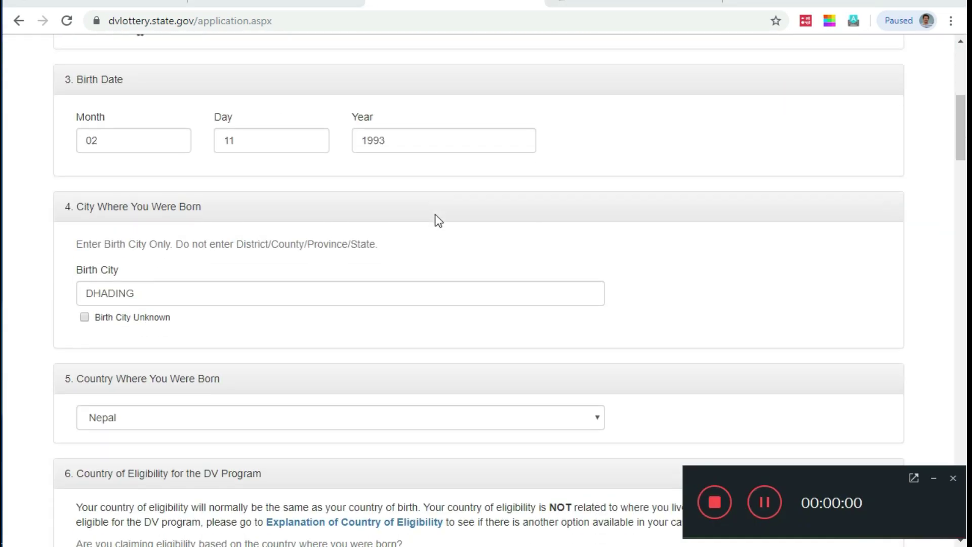
{"action": "scroll", "coordinate": [580, 328], "scroll_direction": "down", "scroll_amount": 4}
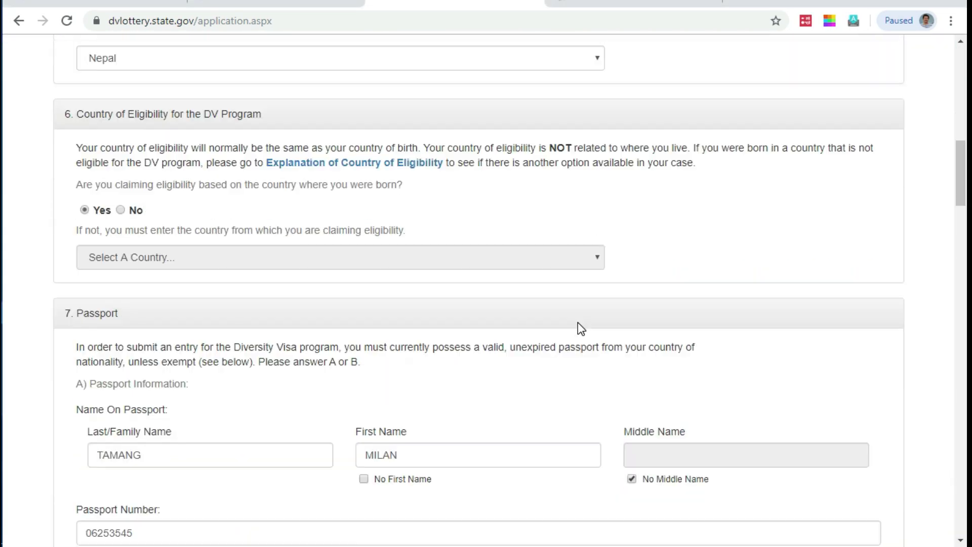
{"action": "scroll", "coordinate": [580, 328], "scroll_direction": "down", "scroll_amount": 8}
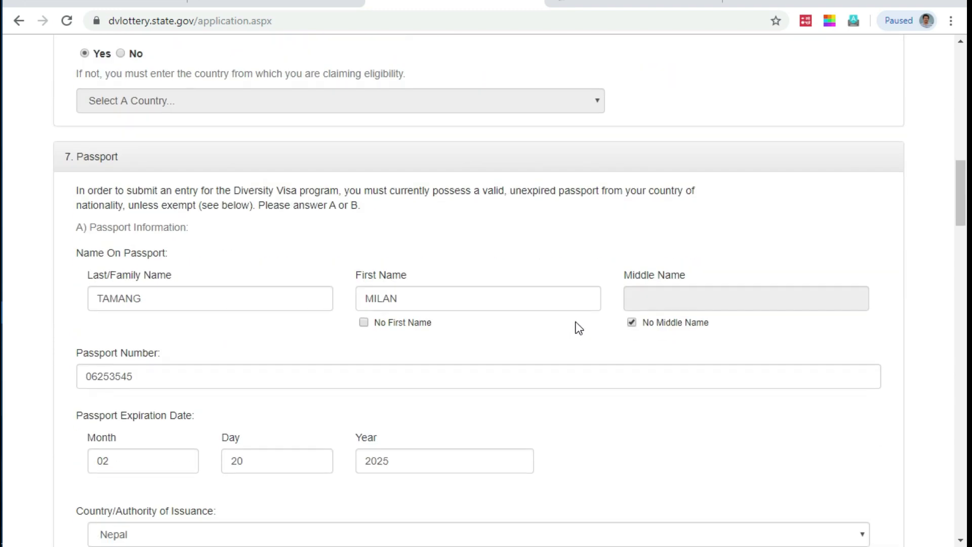
{"action": "double_click", "coordinate": [397, 177]}
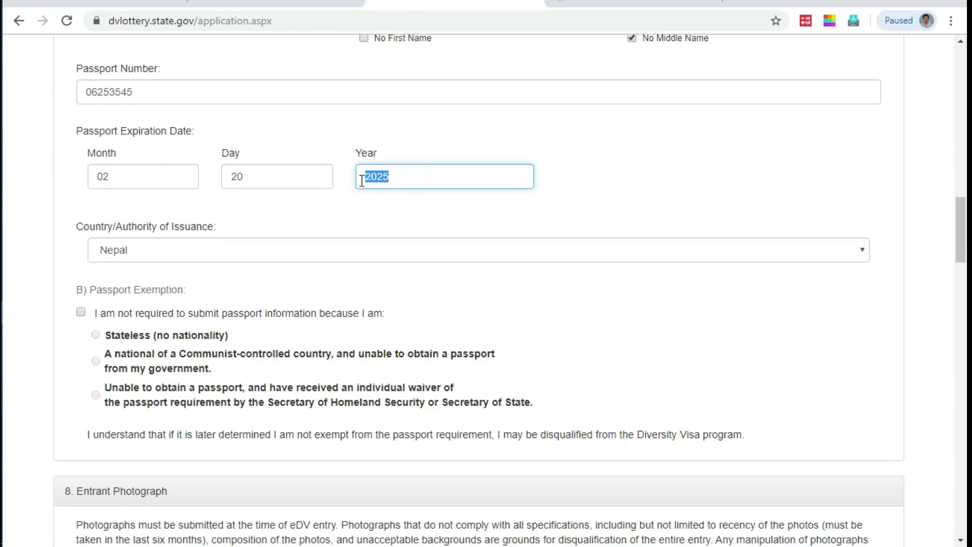
{"action": "triple_click", "coordinate": [108, 132]}
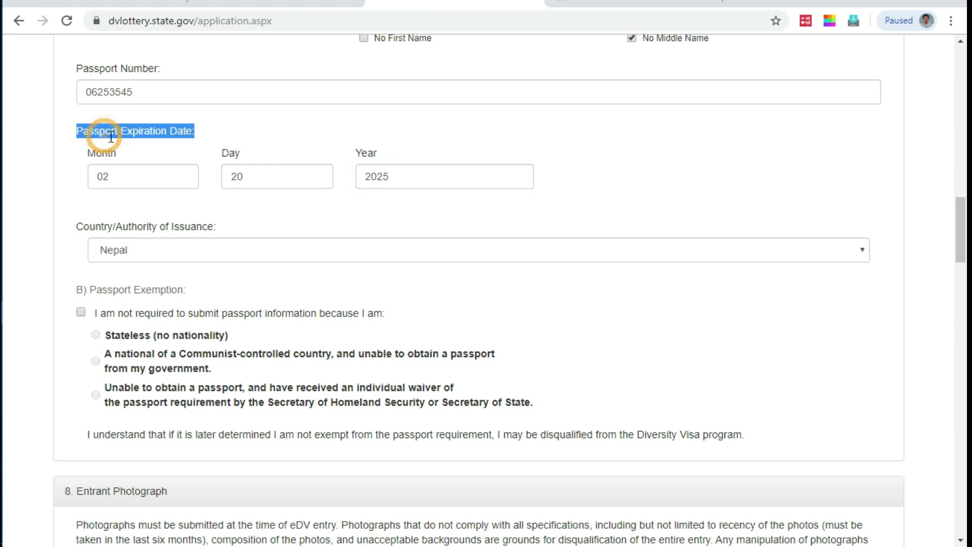
{"action": "left_click", "coordinate": [387, 174]}
{"action": "double_click", "coordinate": [387, 175]}
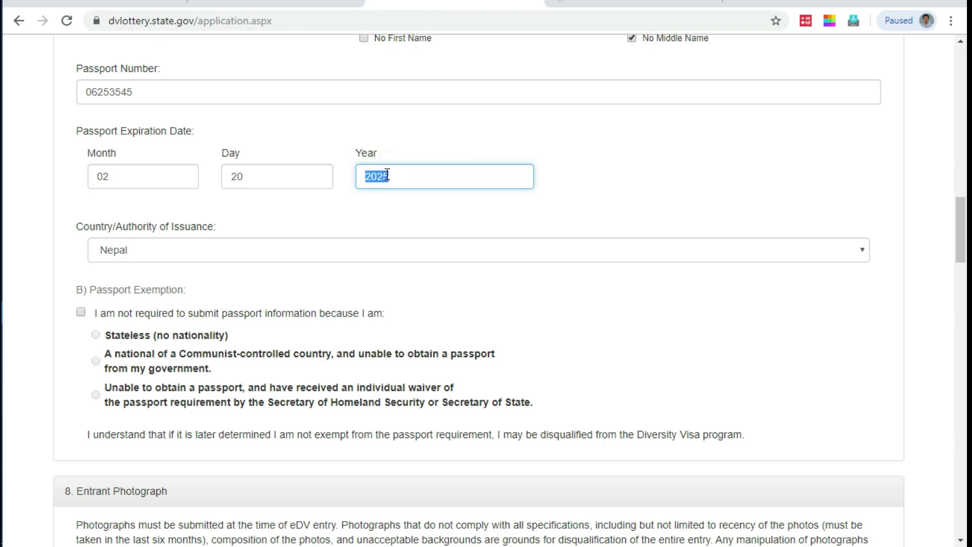
Step: Replace the entrant photograph with the 600 X 600.jpg image
{"action": "scroll", "coordinate": [385, 169], "scroll_direction": "down", "scroll_amount": 4}
{"action": "scroll", "coordinate": [384, 169], "scroll_direction": "down", "scroll_amount": 3}
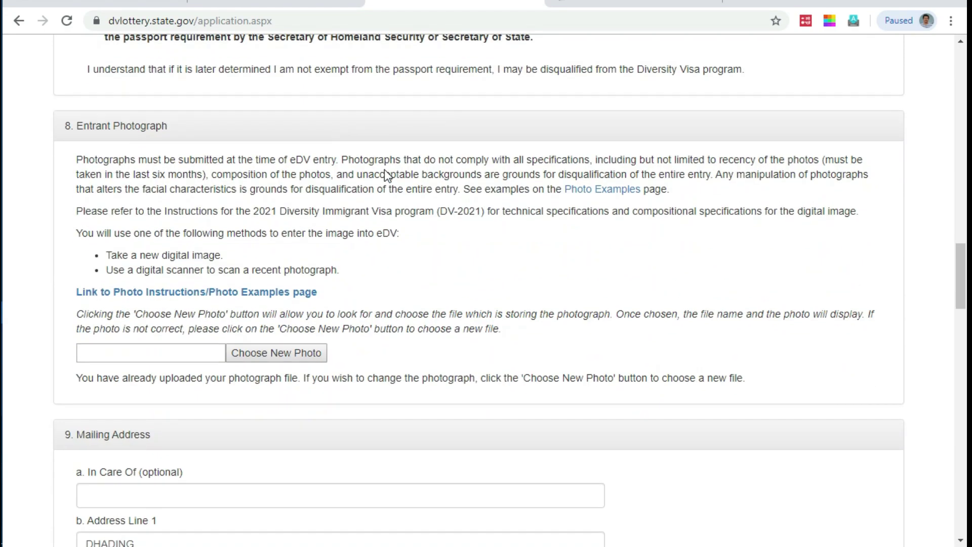
{"action": "scroll", "coordinate": [386, 170], "scroll_direction": "down", "scroll_amount": 4}
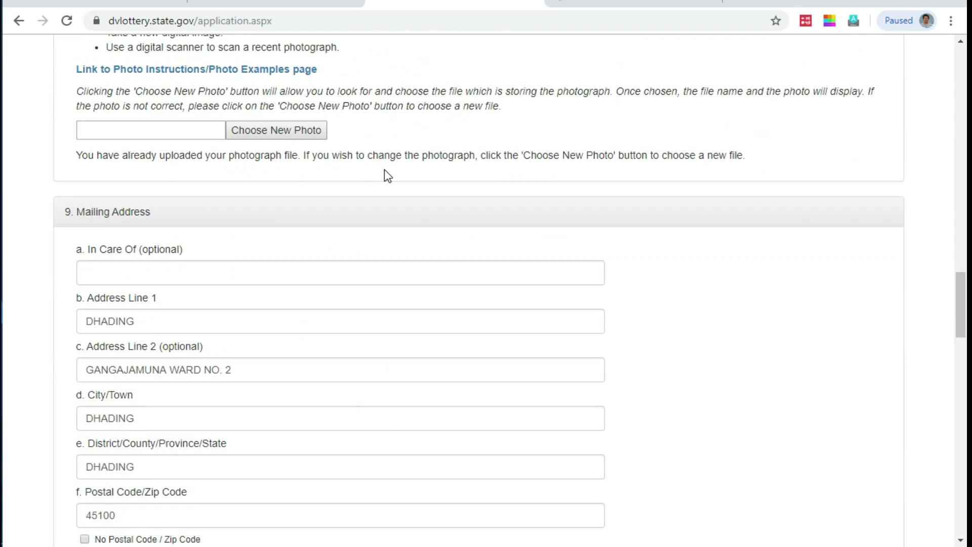
{"action": "scroll", "coordinate": [385, 172], "scroll_direction": "down", "scroll_amount": 4}
{"action": "scroll", "coordinate": [386, 175], "scroll_direction": "up", "scroll_amount": 3}
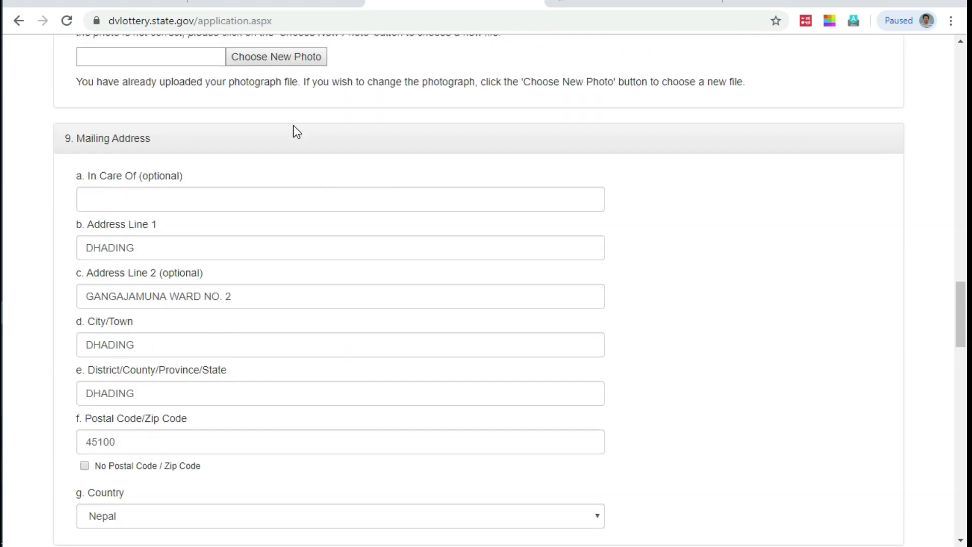
{"action": "scroll", "coordinate": [298, 145], "scroll_direction": "down", "scroll_amount": 4}
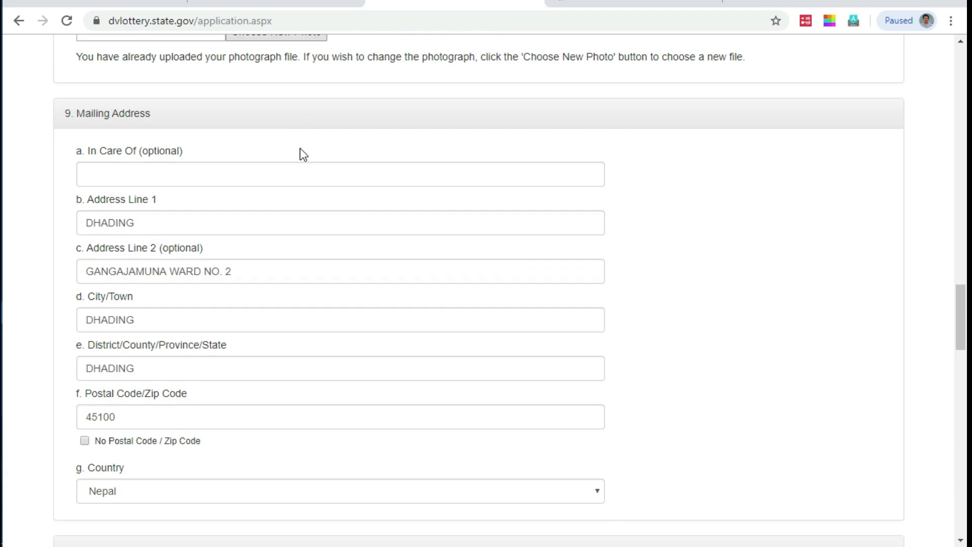
{"action": "scroll", "coordinate": [299, 149], "scroll_direction": "up", "scroll_amount": 1}
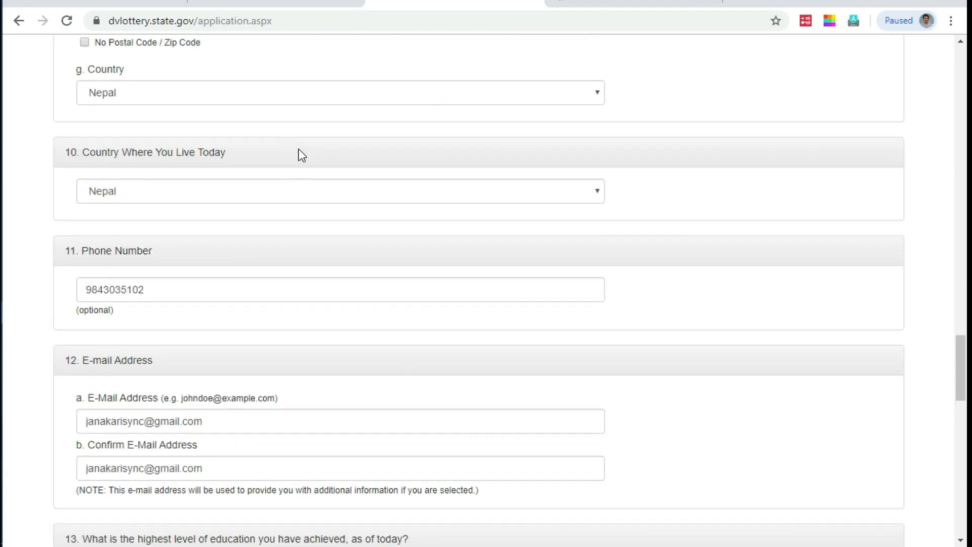
{"action": "scroll", "coordinate": [299, 150], "scroll_direction": "down", "scroll_amount": 5}
{"action": "scroll", "coordinate": [302, 154], "scroll_direction": "down", "scroll_amount": 7}
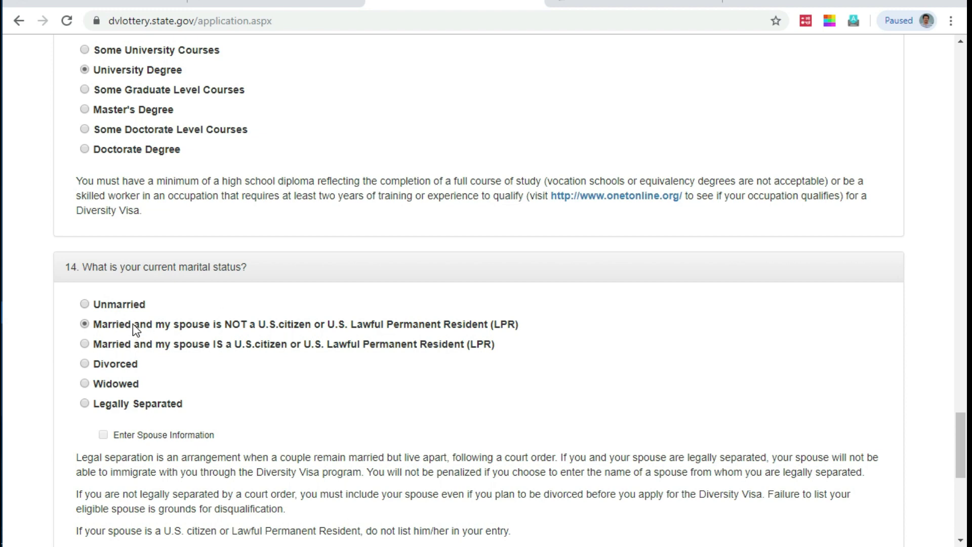
{"action": "scroll", "coordinate": [293, 224], "scroll_direction": "up", "scroll_amount": 13}
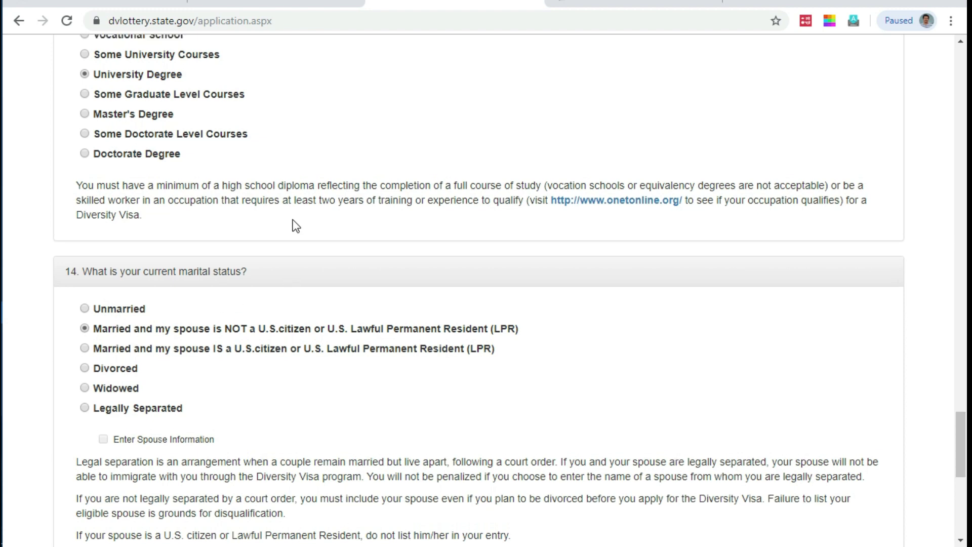
{"action": "scroll", "coordinate": [293, 223], "scroll_direction": "up", "scroll_amount": 13}
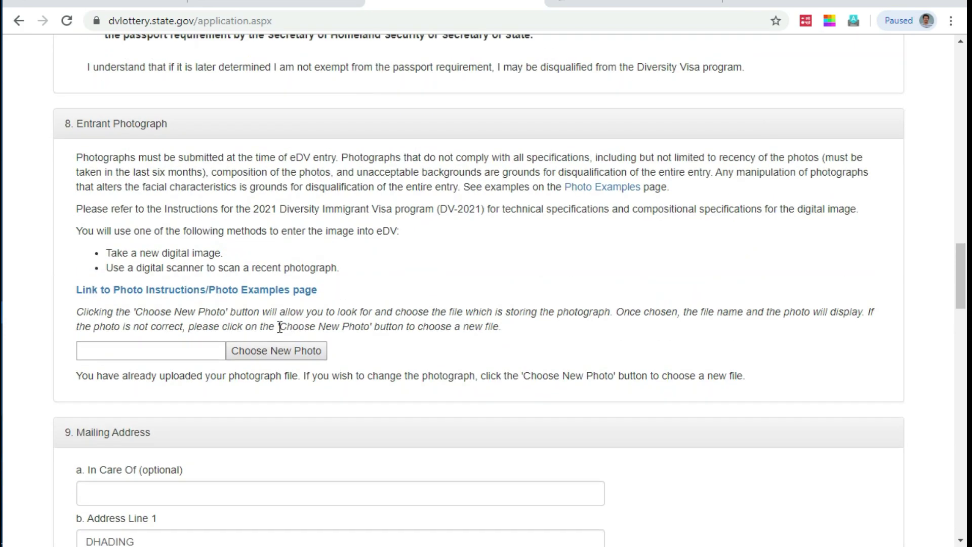
{"action": "left_click", "coordinate": [282, 355]}
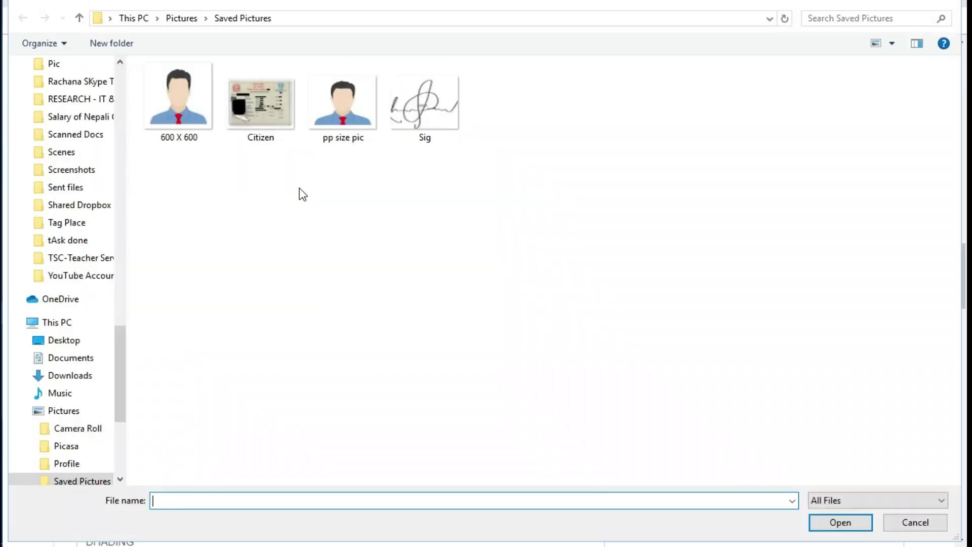
{"action": "left_click", "coordinate": [167, 106]}
{"action": "double_click", "coordinate": [167, 105]}
Step: Continue from Part One to Part Two and begin the spouse's Last/Family Name
{"action": "scroll", "coordinate": [267, 349], "scroll_direction": "down", "scroll_amount": 12}
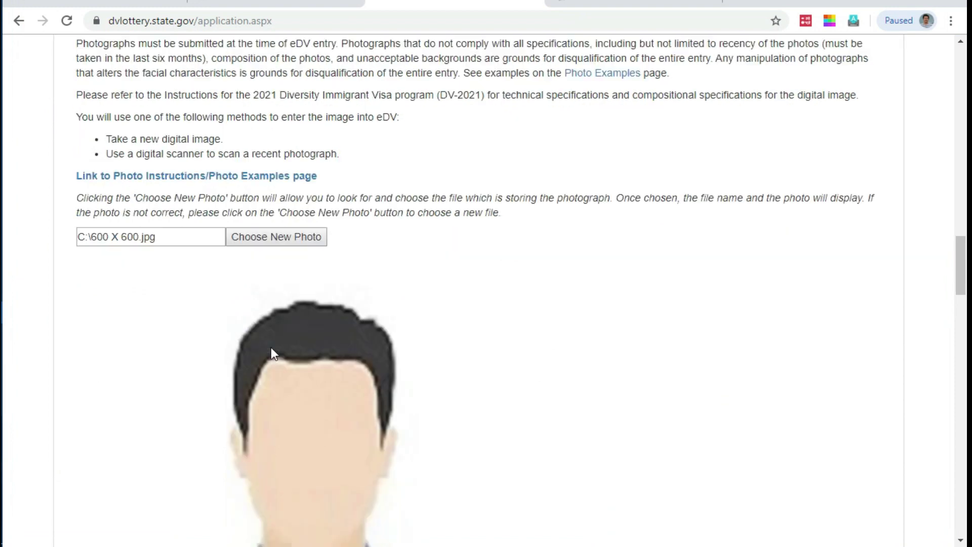
{"action": "scroll", "coordinate": [265, 346], "scroll_direction": "down", "scroll_amount": 12}
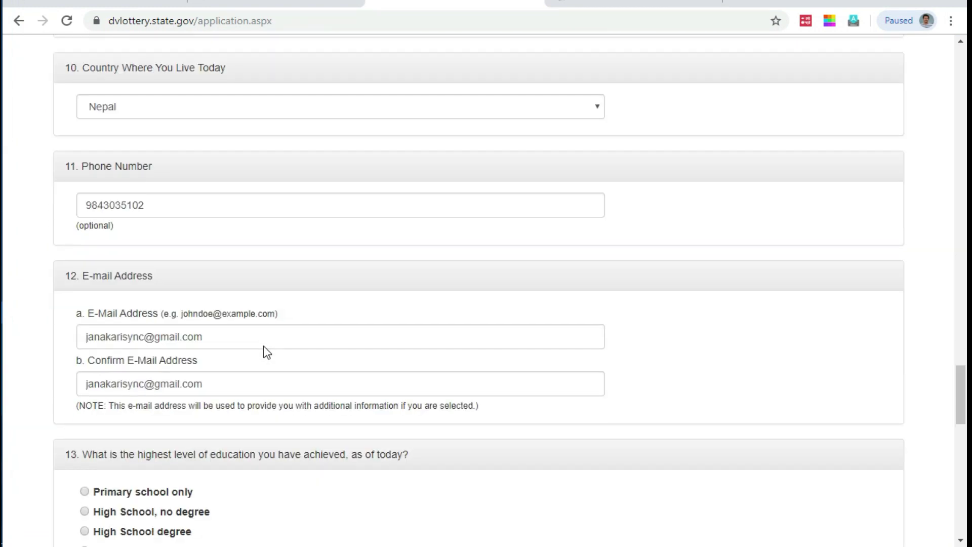
{"action": "scroll", "coordinate": [279, 358], "scroll_direction": "down", "scroll_amount": 4}
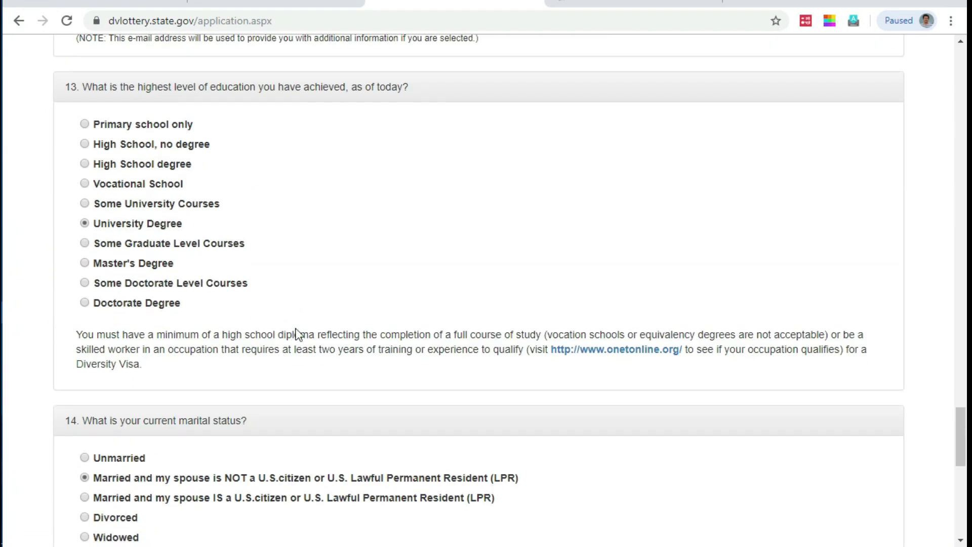
{"action": "scroll", "coordinate": [152, 244], "scroll_direction": "down", "scroll_amount": 3}
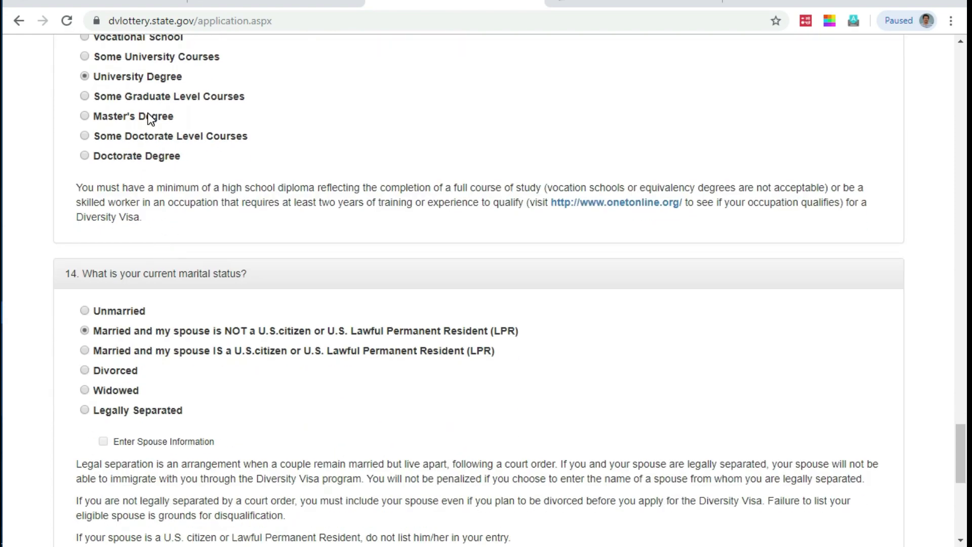
{"action": "scroll", "coordinate": [223, 205], "scroll_direction": "down", "scroll_amount": 9}
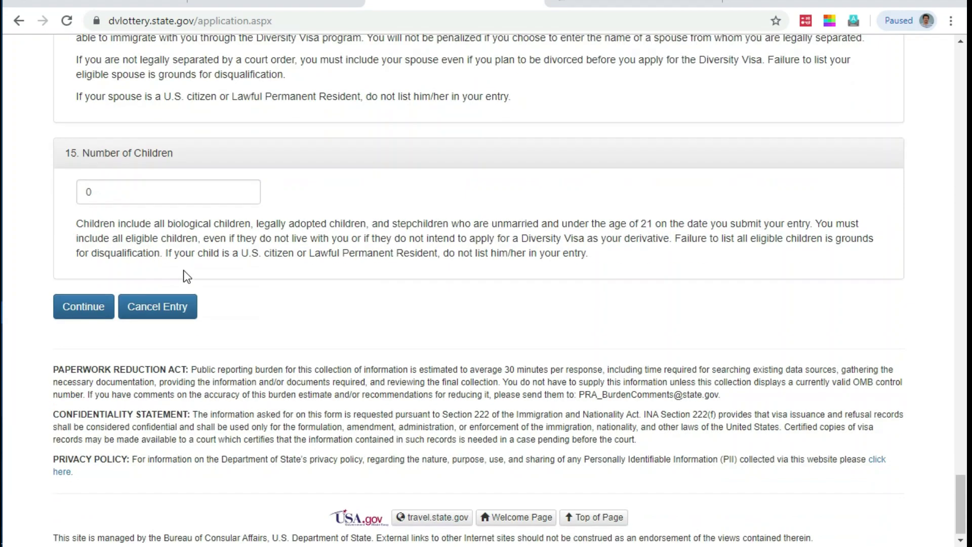
{"action": "left_click", "coordinate": [92, 307]}
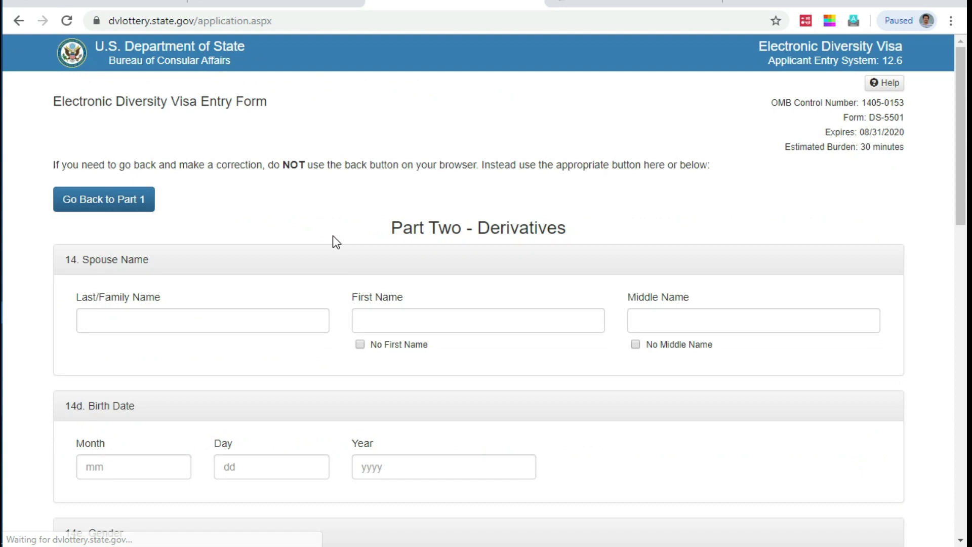
{"action": "left_click", "coordinate": [186, 320]}
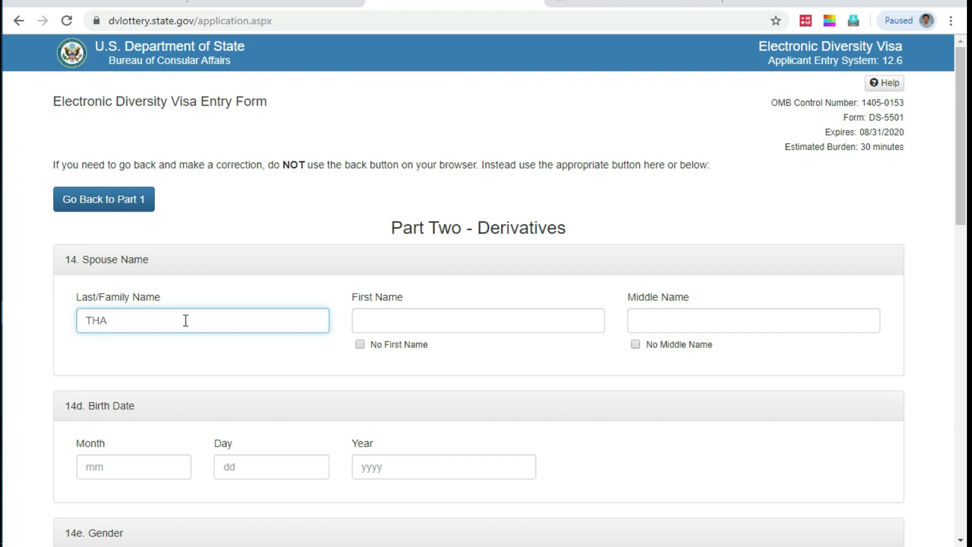
Step: Enter the spouse's first name MINA and tick No Middle Name
{"action": "key", "text": "Tab"}
{"action": "type", "text": "MINA"}
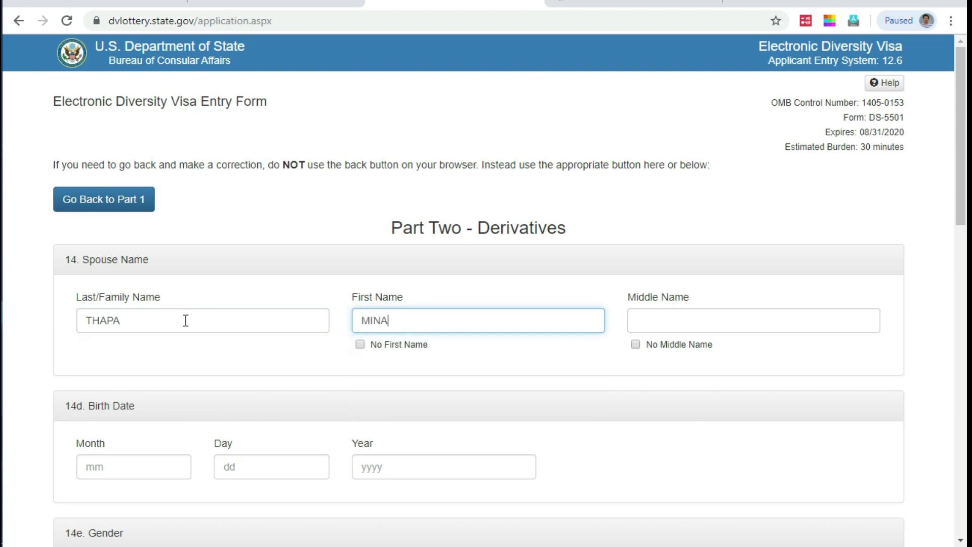
{"action": "left_click", "coordinate": [658, 345]}
{"action": "scroll", "coordinate": [652, 347], "scroll_direction": "down", "scroll_amount": 5}
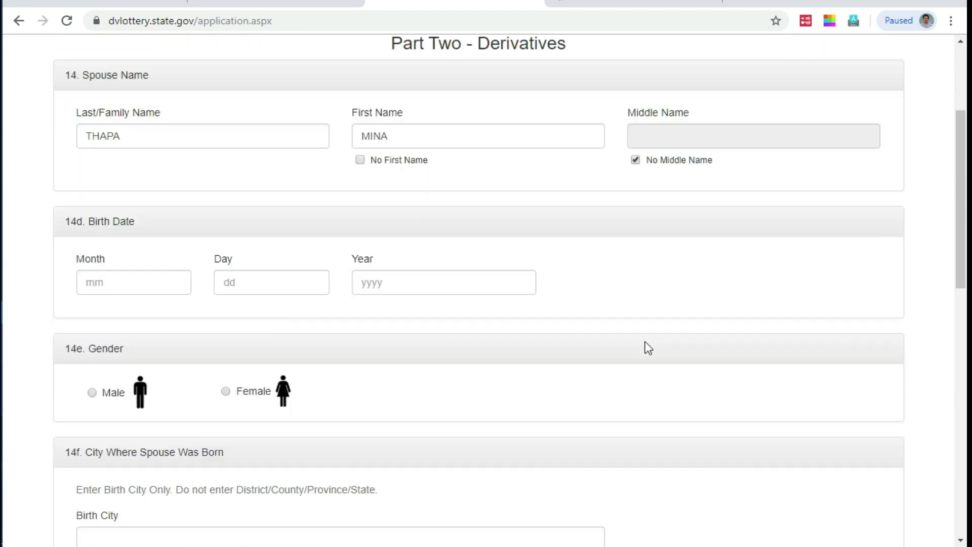
{"action": "left_click", "coordinate": [103, 248]}
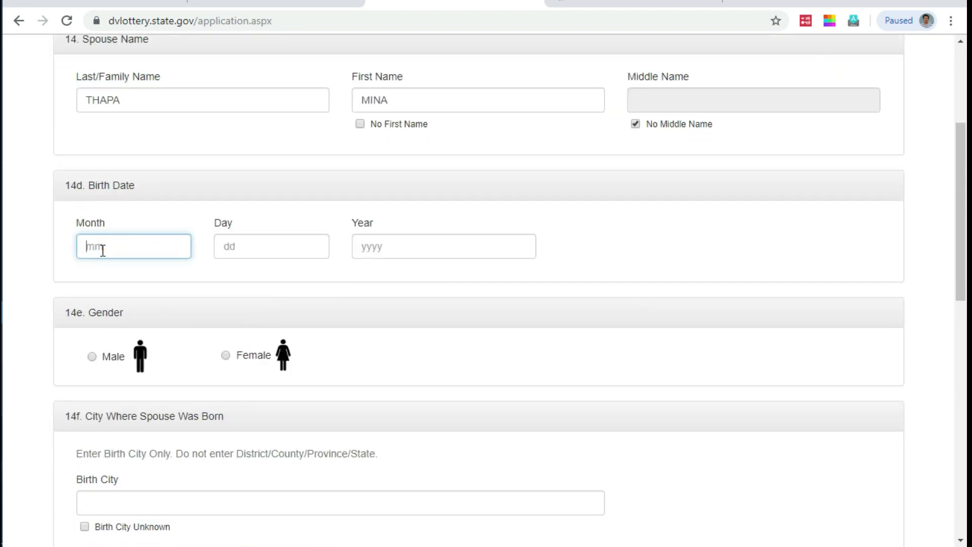
{"action": "type", "text": "11"}
{"action": "key", "text": "Tab"}
{"action": "type", "text": "25"}
{"action": "key", "text": "Tab"}
{"action": "type", "text": "199"}
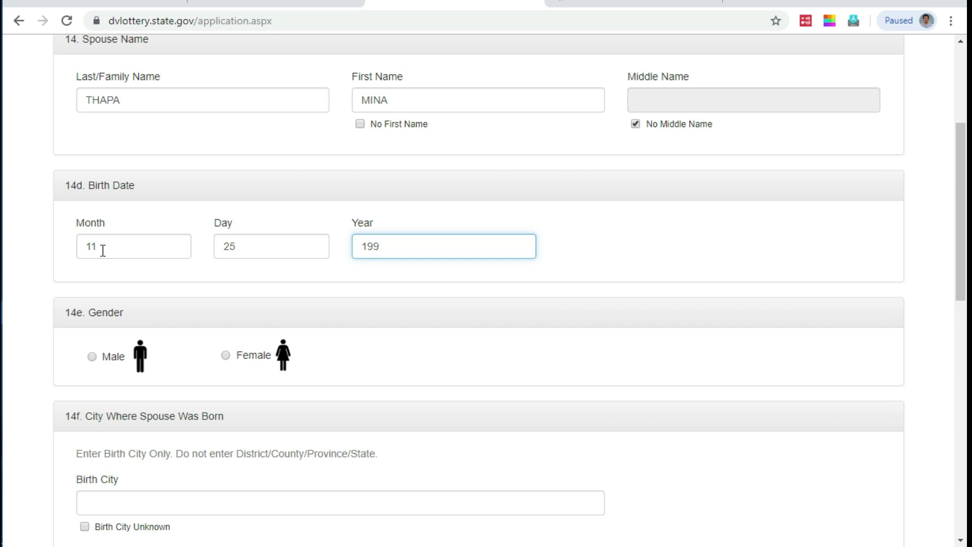
Step: Set the spouse's gender to Female and birth city to DHADING from autofill
{"action": "scroll", "coordinate": [104, 279], "scroll_direction": "down", "scroll_amount": 3}
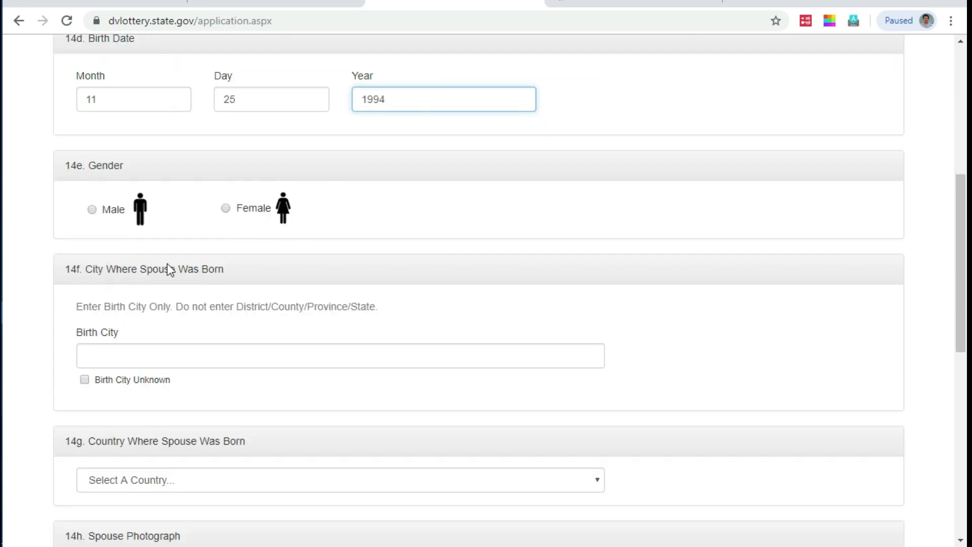
{"action": "left_click", "coordinate": [249, 216]}
{"action": "left_click", "coordinate": [140, 357]}
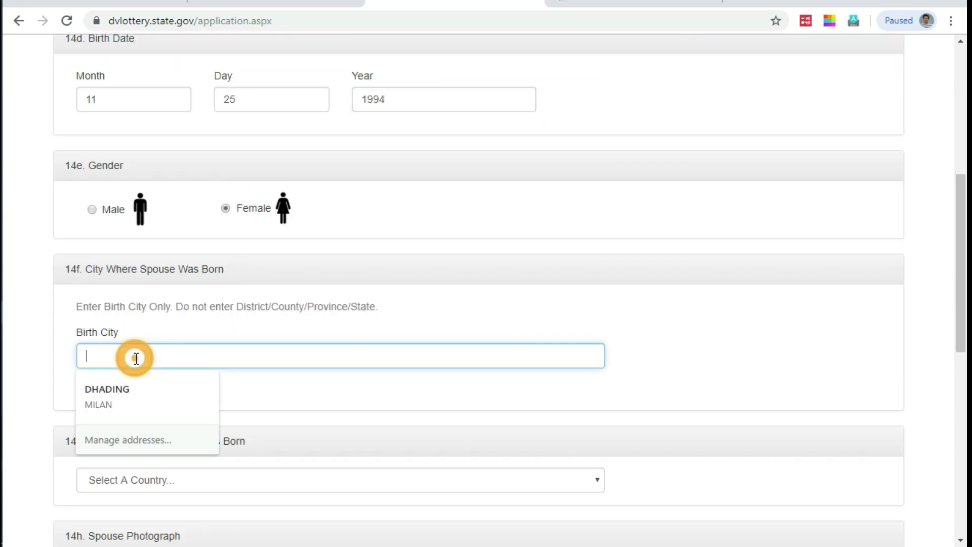
{"action": "left_click", "coordinate": [263, 337]}
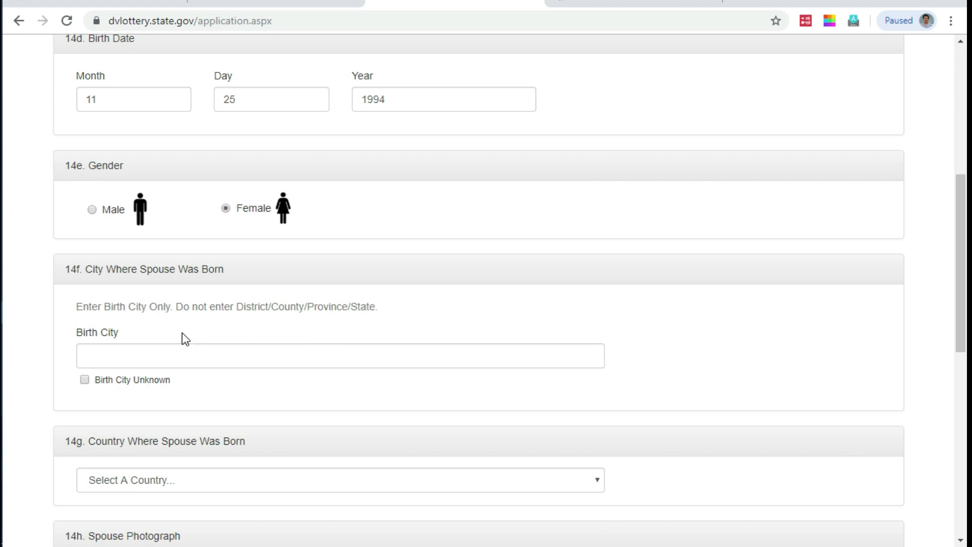
{"action": "left_click", "coordinate": [143, 359]}
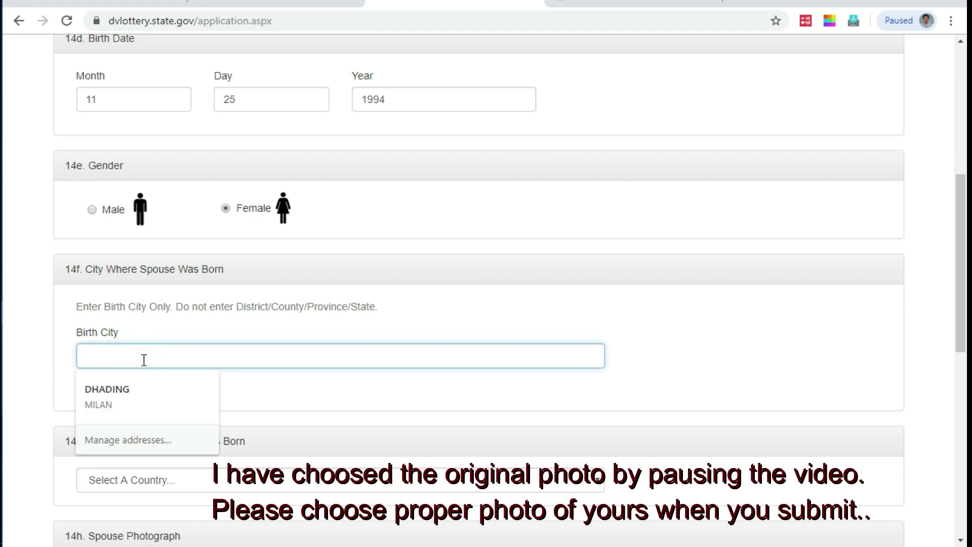
{"action": "left_click", "coordinate": [134, 388]}
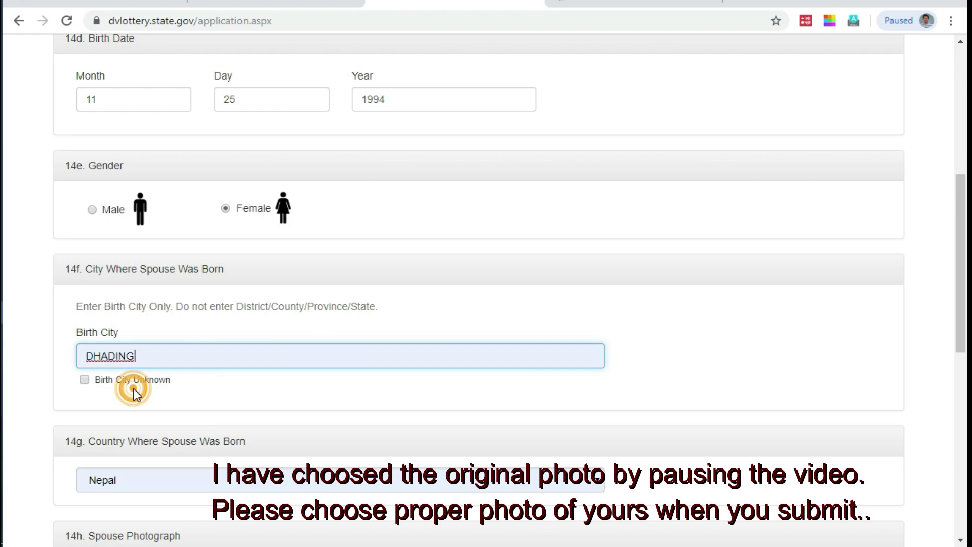
{"action": "scroll", "coordinate": [140, 377], "scroll_direction": "down", "scroll_amount": 7}
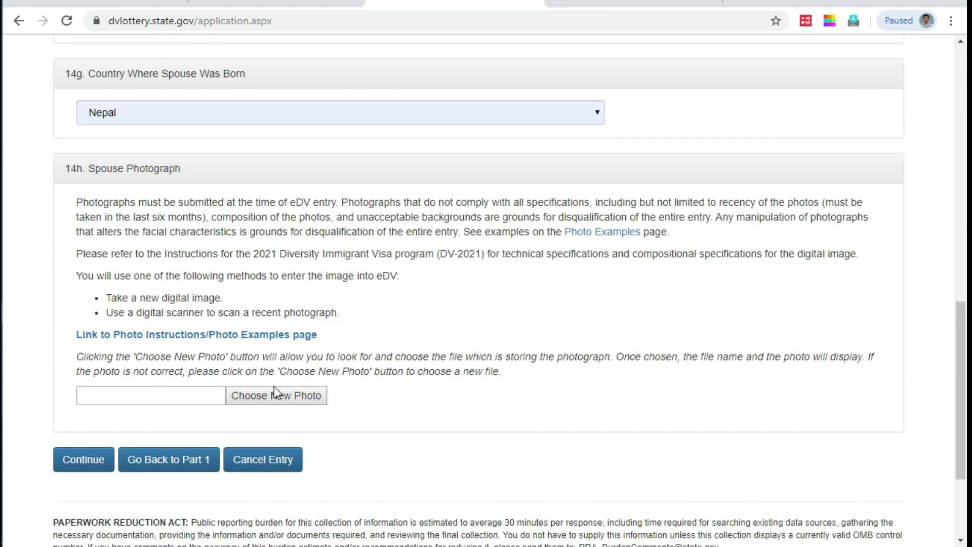
Step: Attach pp size pic.jpg as the spouse photo and submit Part Two
{"action": "left_click", "coordinate": [275, 394]}
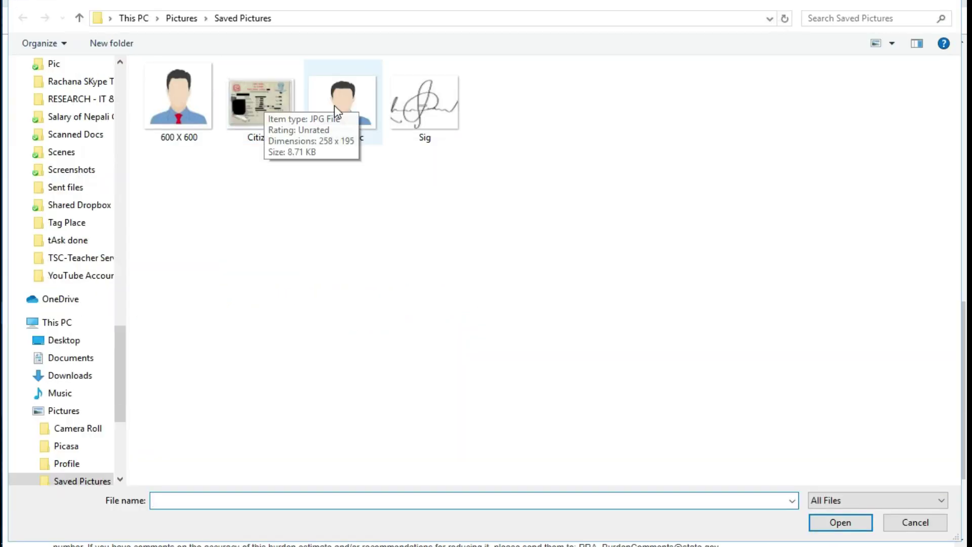
{"action": "double_click", "coordinate": [334, 105]}
{"action": "scroll", "coordinate": [364, 291], "scroll_direction": "down", "scroll_amount": 5}
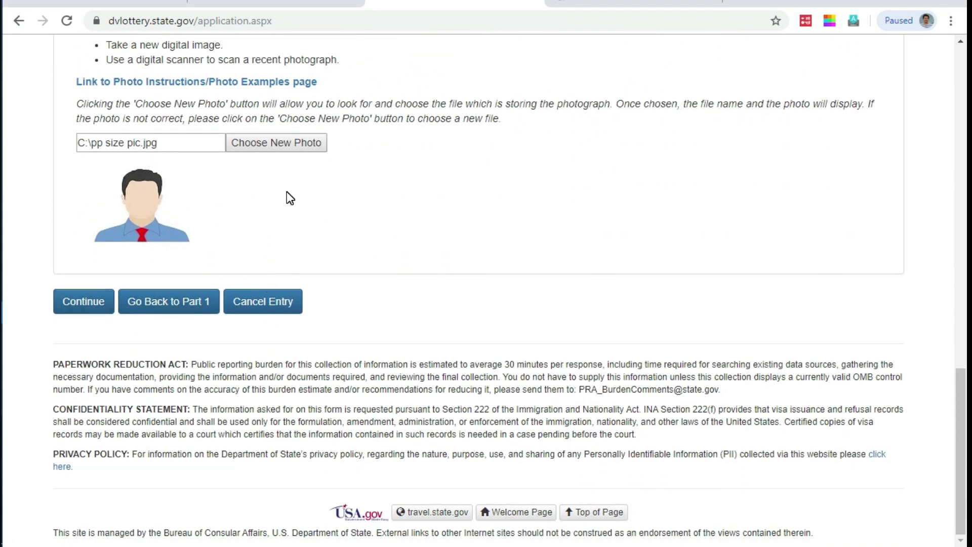
{"action": "scroll", "coordinate": [287, 191], "scroll_direction": "up", "scroll_amount": 3}
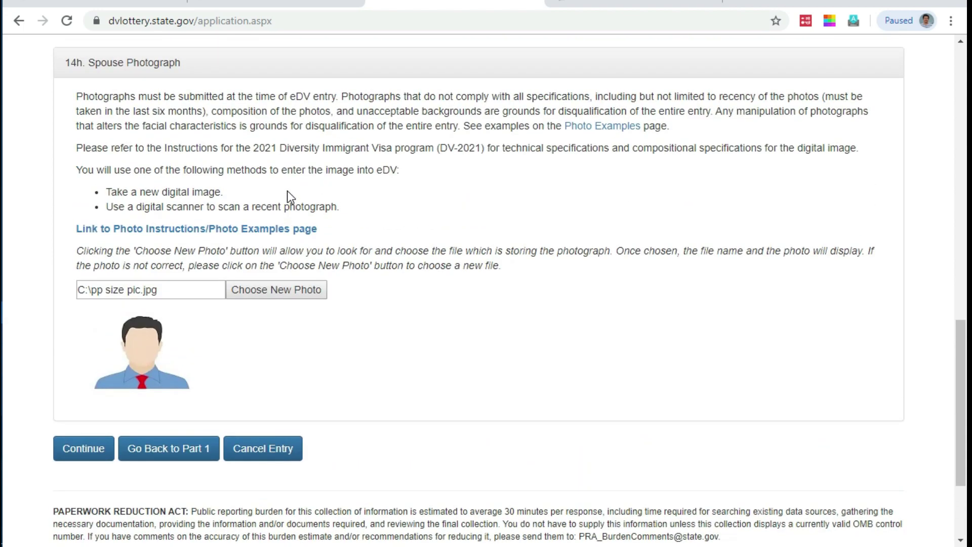
{"action": "scroll", "coordinate": [287, 191], "scroll_direction": "down", "scroll_amount": 3}
{"action": "left_click", "coordinate": [86, 303]}
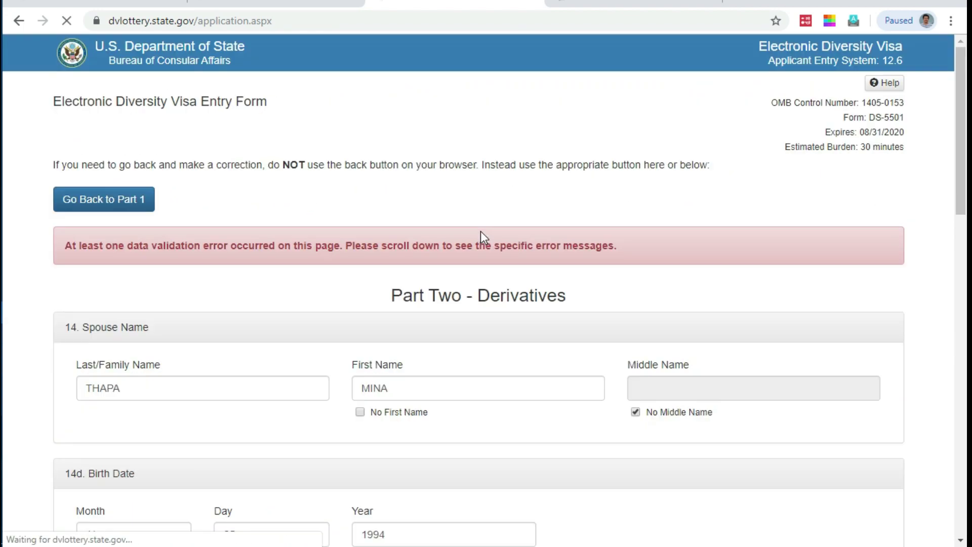
Step: After the validation error, attach 800 X 800.jpg instead and continue to the review page
{"action": "scroll", "coordinate": [481, 232], "scroll_direction": "down", "scroll_amount": 5}
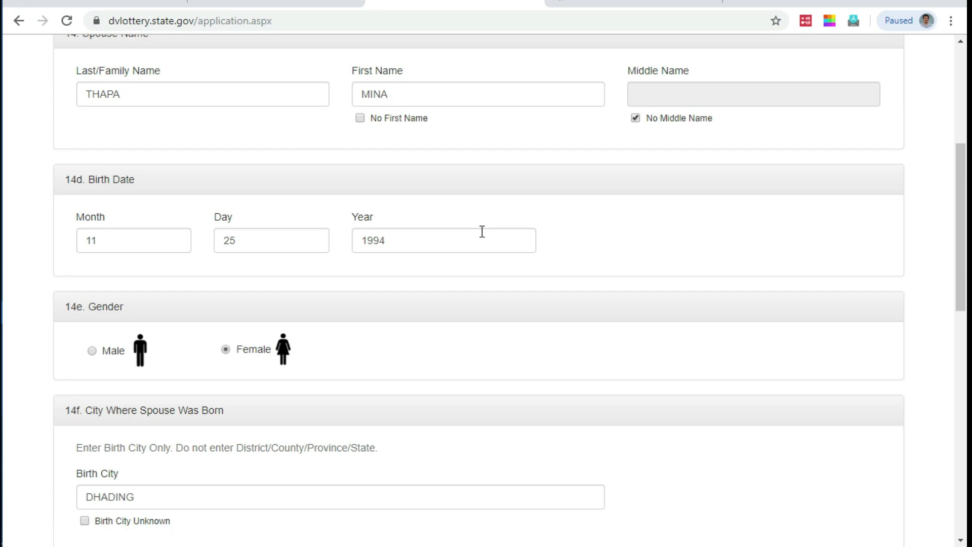
{"action": "scroll", "coordinate": [482, 231], "scroll_direction": "down", "scroll_amount": 1}
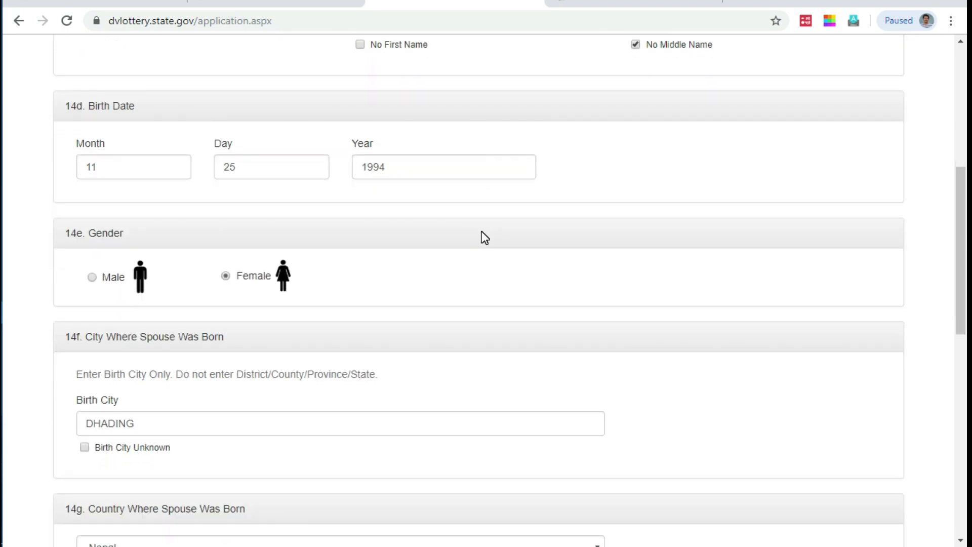
{"action": "scroll", "coordinate": [381, 250], "scroll_direction": "down", "scroll_amount": 2}
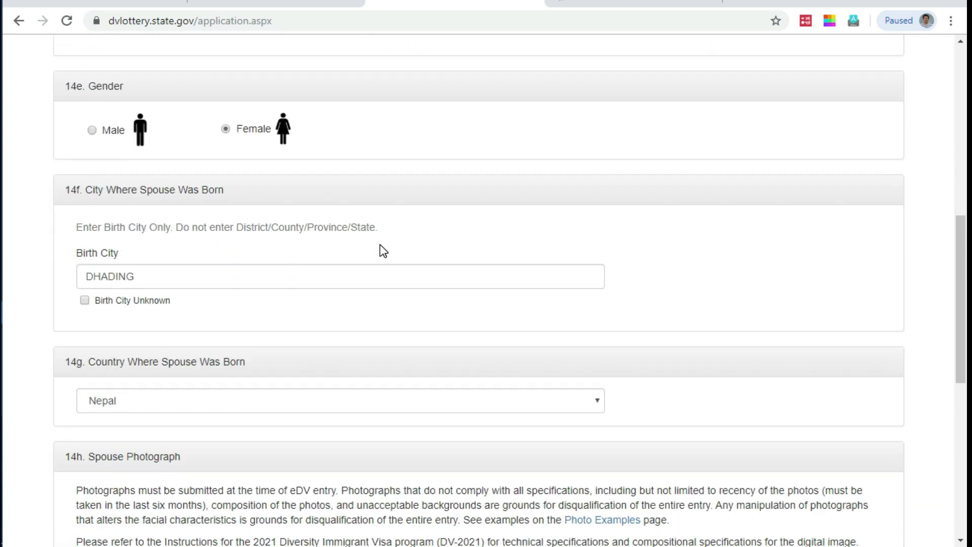
{"action": "scroll", "coordinate": [380, 245], "scroll_direction": "up", "scroll_amount": 1}
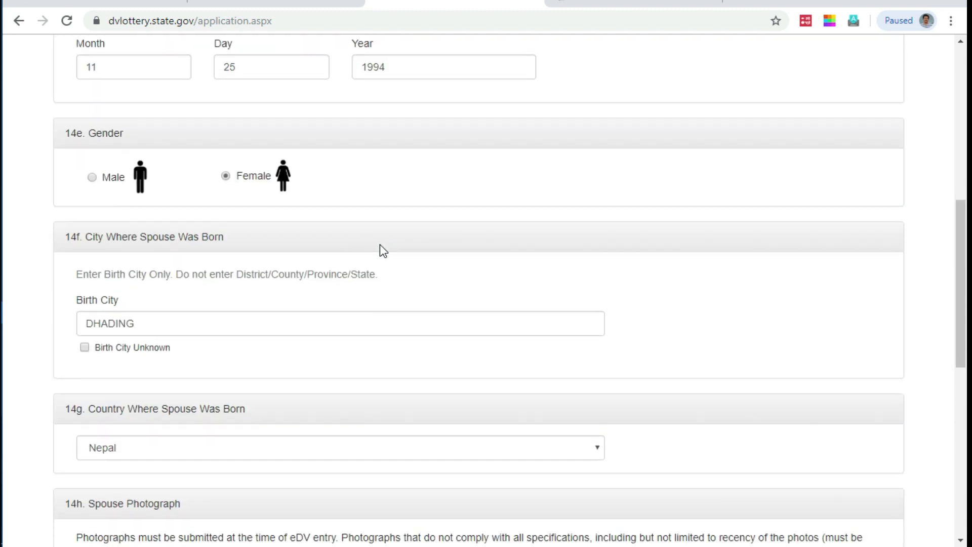
{"action": "scroll", "coordinate": [379, 244], "scroll_direction": "down", "scroll_amount": 2}
{"action": "scroll", "coordinate": [380, 245], "scroll_direction": "up", "scroll_amount": 4}
{"action": "scroll", "coordinate": [382, 250], "scroll_direction": "up", "scroll_amount": 3}
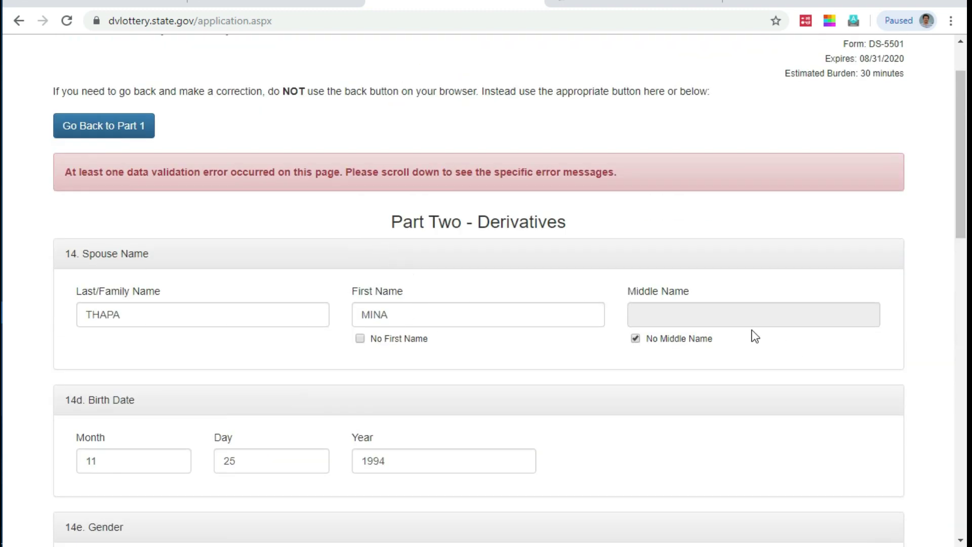
{"action": "scroll", "coordinate": [444, 343], "scroll_direction": "down", "scroll_amount": 2}
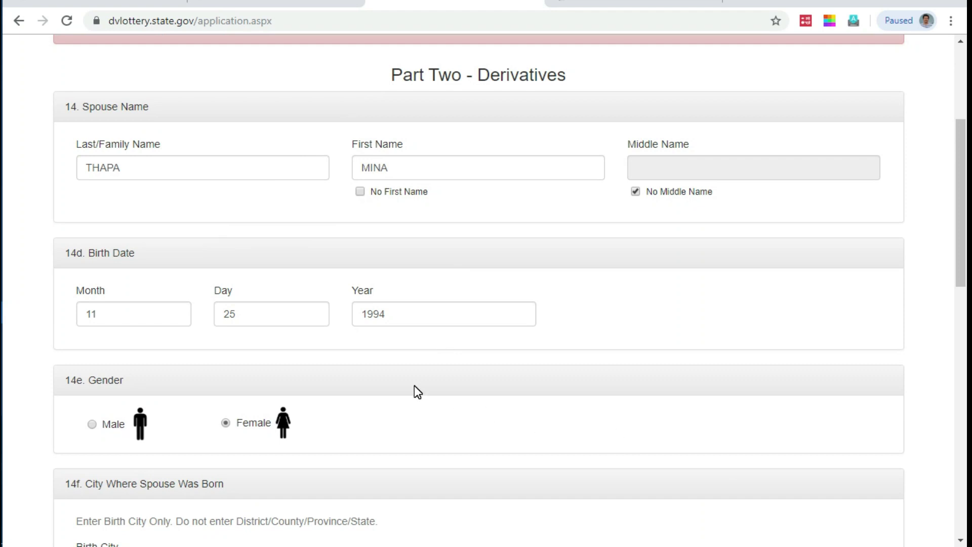
{"action": "scroll", "coordinate": [414, 387], "scroll_direction": "down", "scroll_amount": 5}
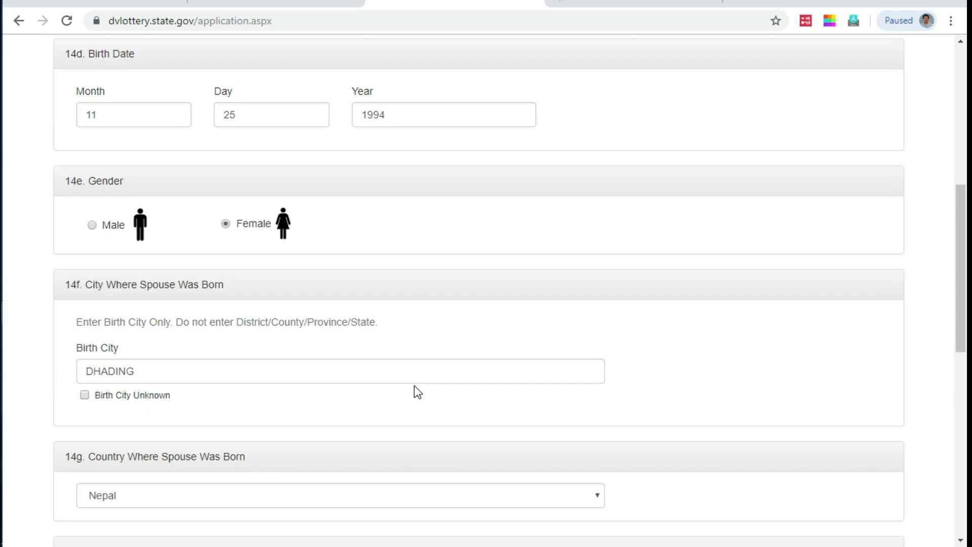
{"action": "scroll", "coordinate": [414, 386], "scroll_direction": "down", "scroll_amount": 4}
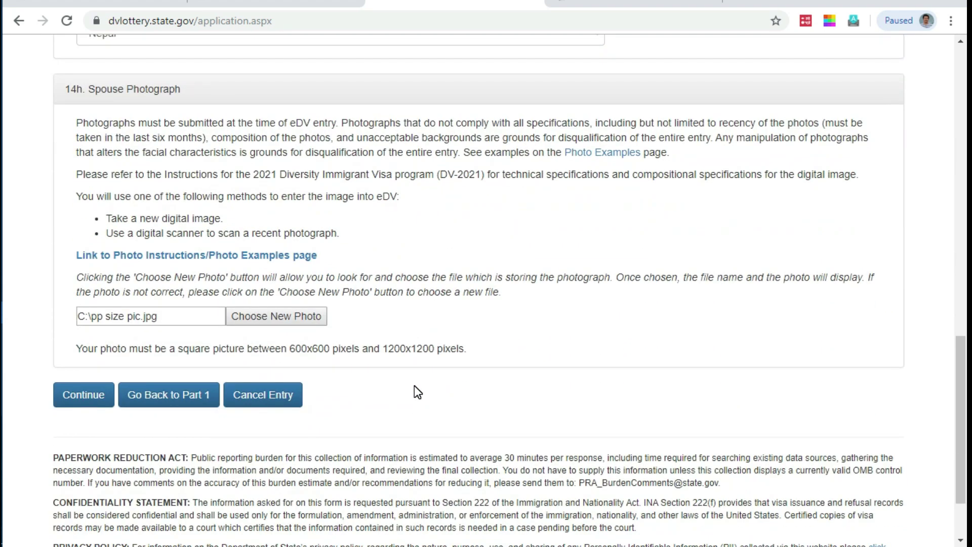
{"action": "left_click", "coordinate": [286, 318]}
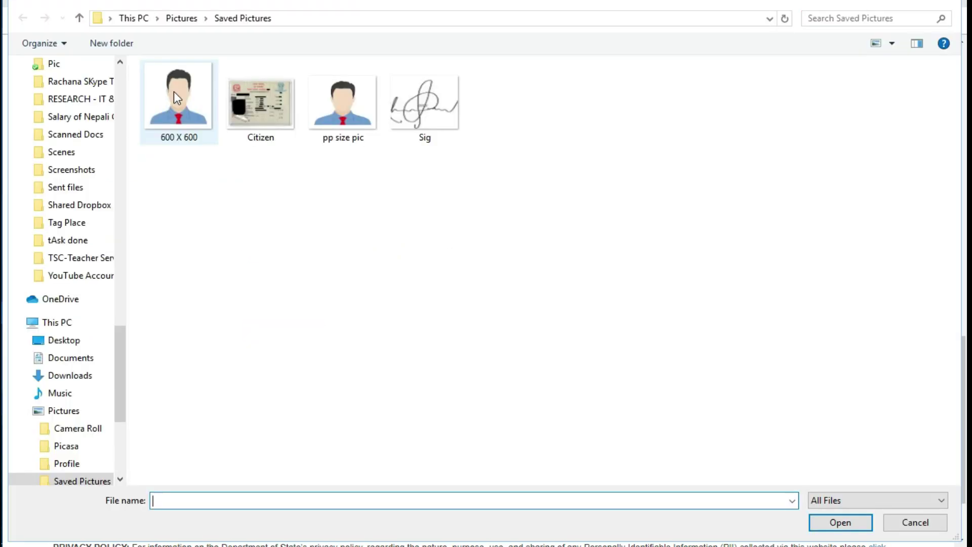
{"action": "double_click", "coordinate": [178, 91]}
{"action": "scroll", "coordinate": [456, 374], "scroll_direction": "down", "scroll_amount": 6}
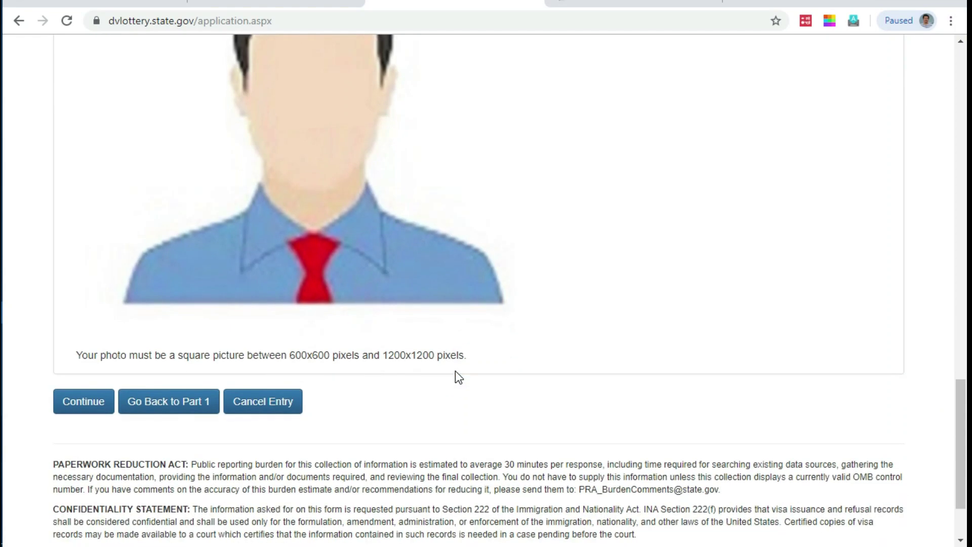
{"action": "left_click", "coordinate": [87, 399]}
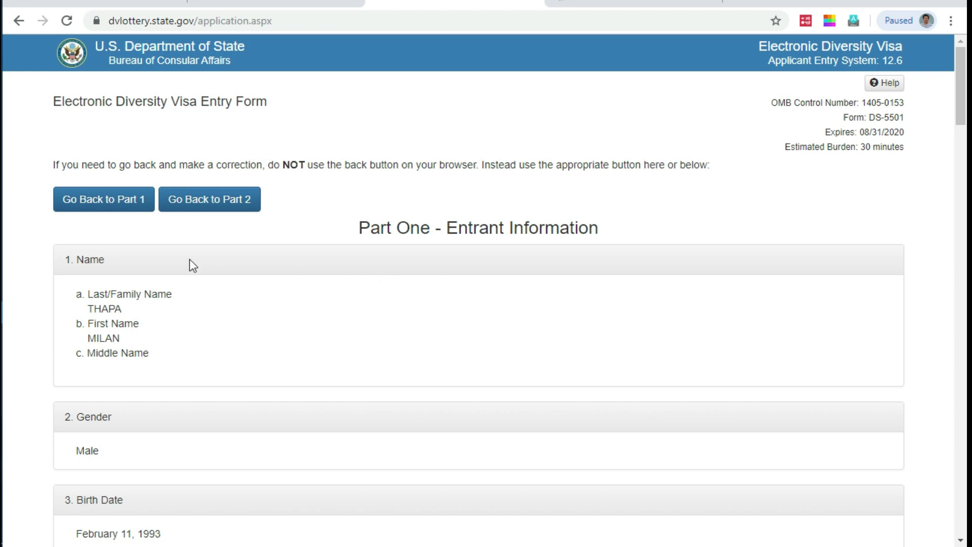
Step: Review the Part One heading and the entrant's last and first names
{"action": "triple_click", "coordinate": [96, 293]}
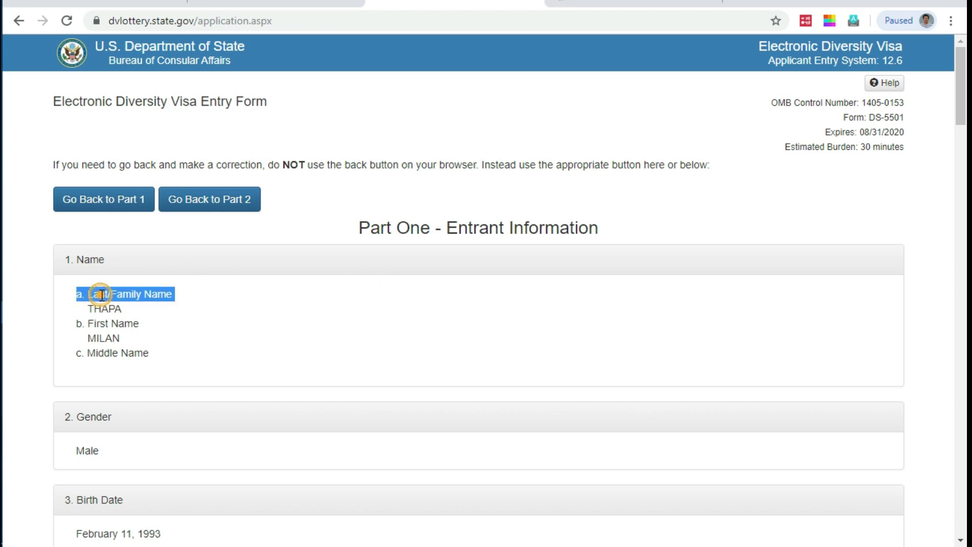
{"action": "double_click", "coordinate": [105, 310]}
{"action": "left_click_drag", "start_coordinate": [357, 227], "coordinate": [523, 251]}
{"action": "scroll", "coordinate": [231, 283], "scroll_direction": "down", "scroll_amount": 1}
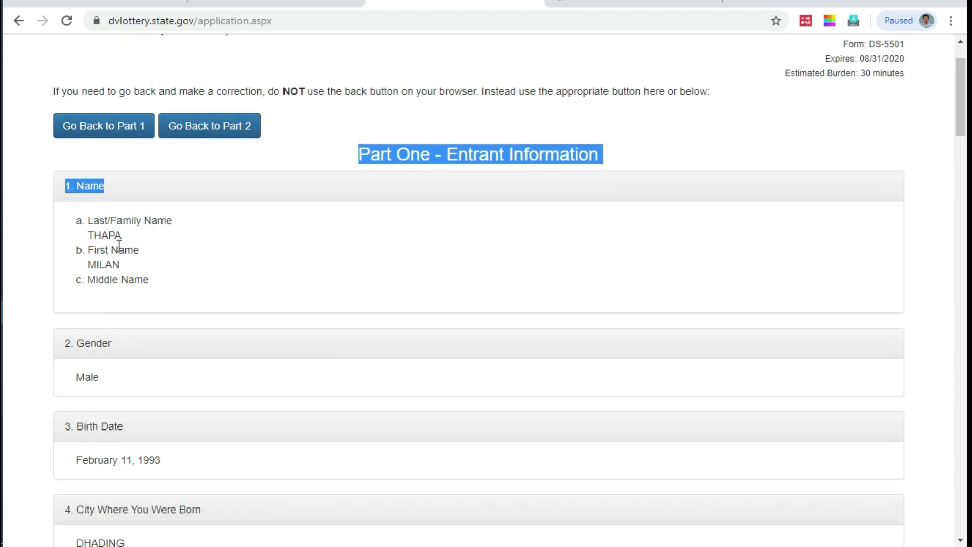
{"action": "double_click", "coordinate": [104, 236]}
{"action": "double_click", "coordinate": [104, 264]}
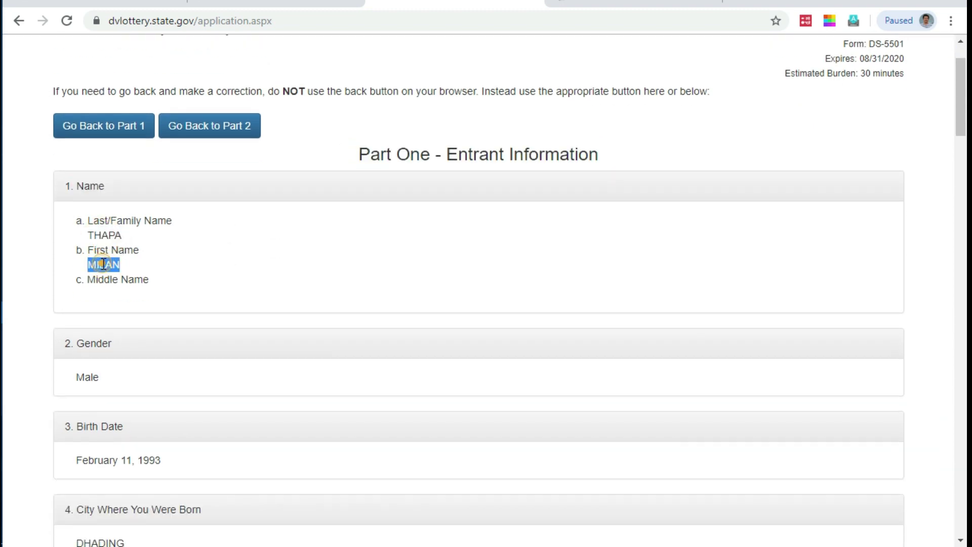
{"action": "scroll", "coordinate": [104, 263], "scroll_direction": "down", "scroll_amount": 1}
{"action": "scroll", "coordinate": [103, 263], "scroll_direction": "down", "scroll_amount": 3}
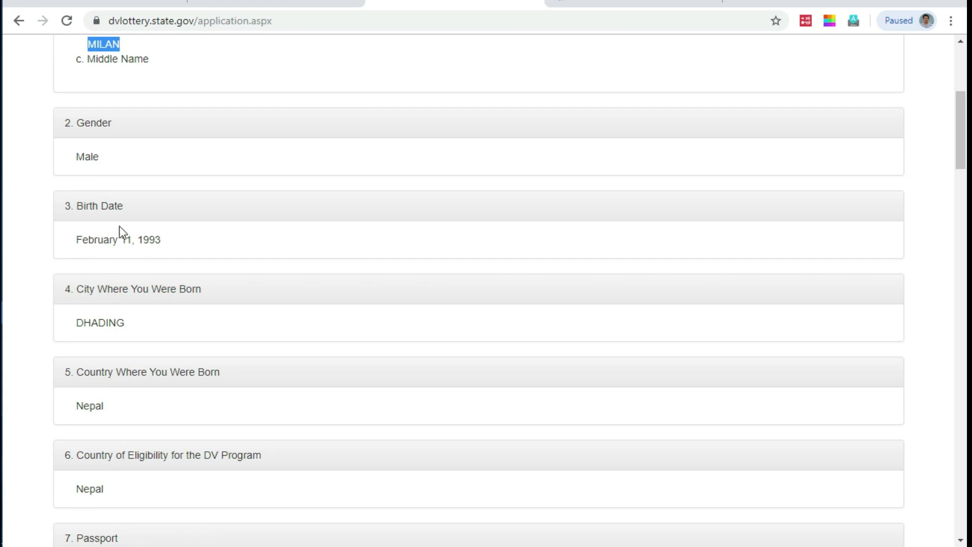
{"action": "scroll", "coordinate": [127, 238], "scroll_direction": "down", "scroll_amount": 4}
{"action": "scroll", "coordinate": [115, 245], "scroll_direction": "down", "scroll_amount": 4}
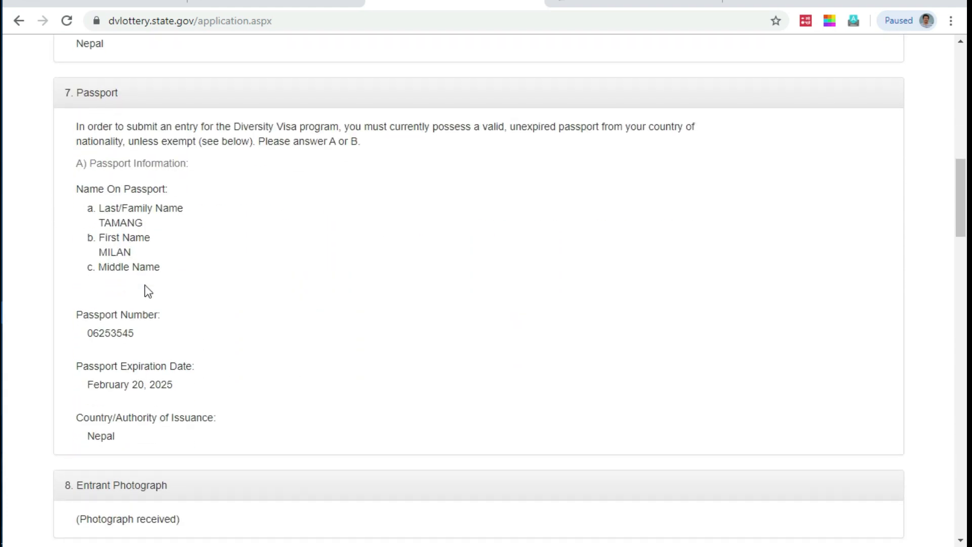
{"action": "scroll", "coordinate": [148, 288], "scroll_direction": "down", "scroll_amount": 3}
{"action": "scroll", "coordinate": [160, 269], "scroll_direction": "down", "scroll_amount": 3}
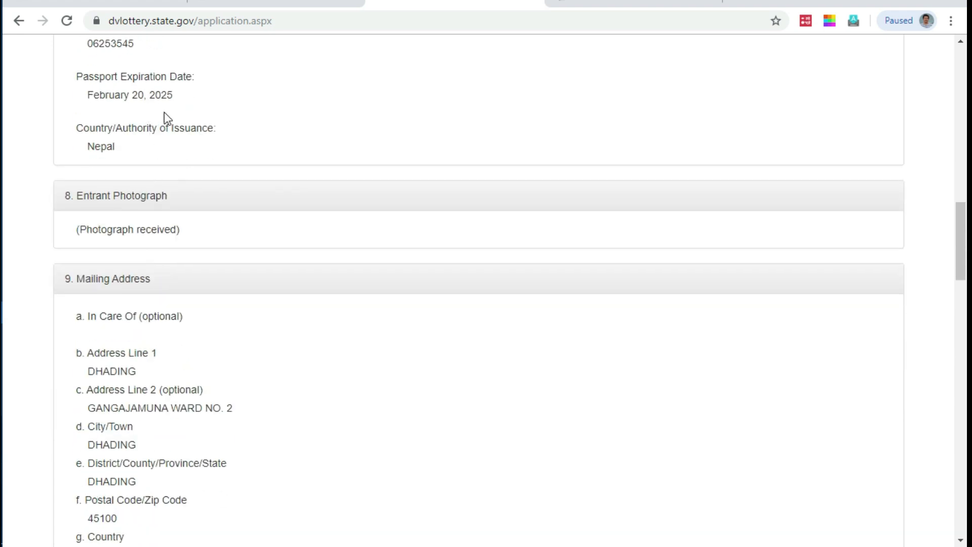
{"action": "scroll", "coordinate": [202, 158], "scroll_direction": "down", "scroll_amount": 2}
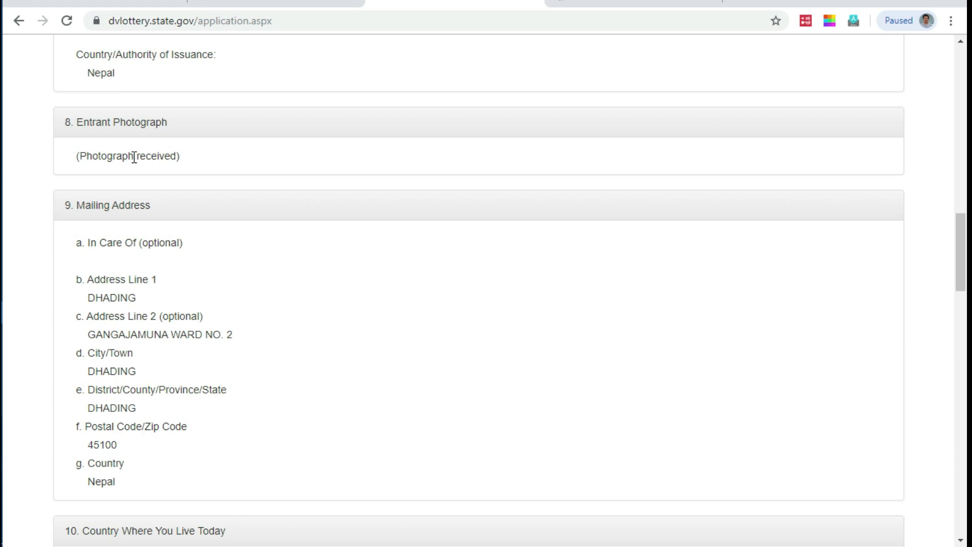
Step: Check the Photograph received and University Degree entries, down to the end of the summary
{"action": "triple_click", "coordinate": [132, 157]}
{"action": "scroll", "coordinate": [162, 172], "scroll_direction": "down", "scroll_amount": 3}
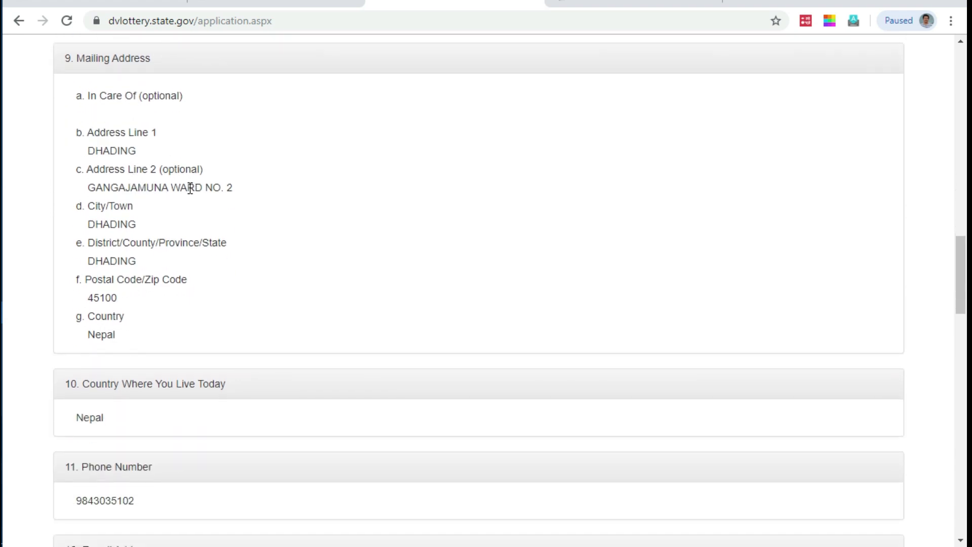
{"action": "scroll", "coordinate": [172, 195], "scroll_direction": "down", "scroll_amount": 2}
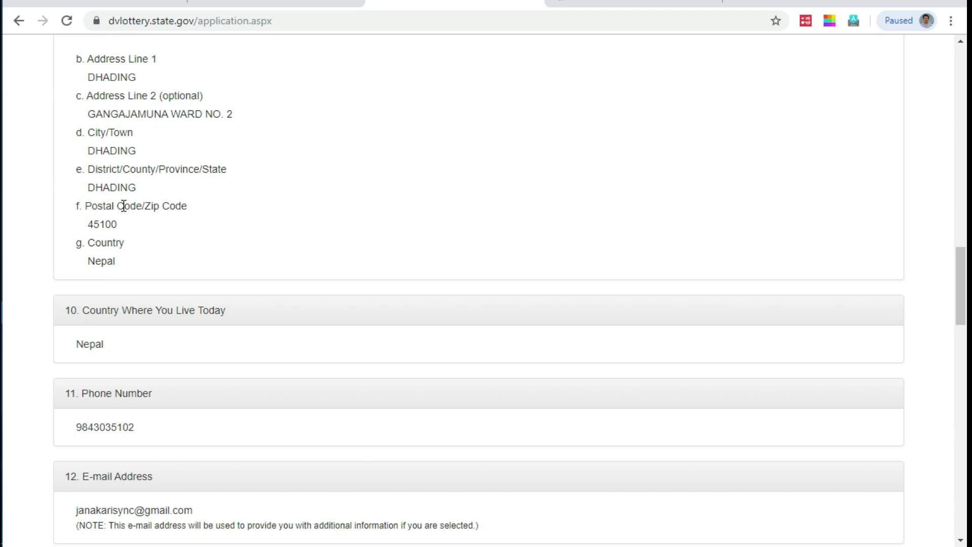
{"action": "scroll", "coordinate": [123, 205], "scroll_direction": "down", "scroll_amount": 6}
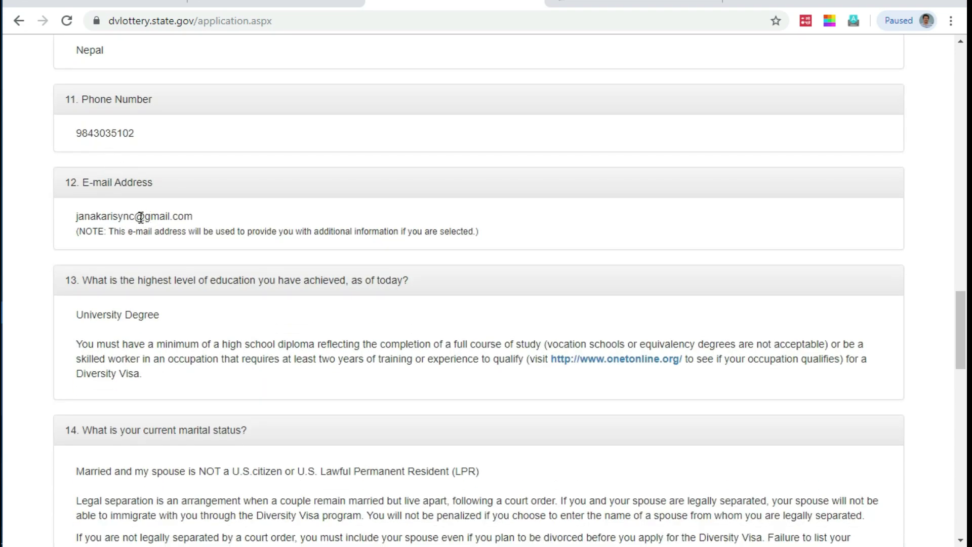
{"action": "scroll", "coordinate": [140, 216], "scroll_direction": "down", "scroll_amount": 3}
{"action": "triple_click", "coordinate": [122, 171]}
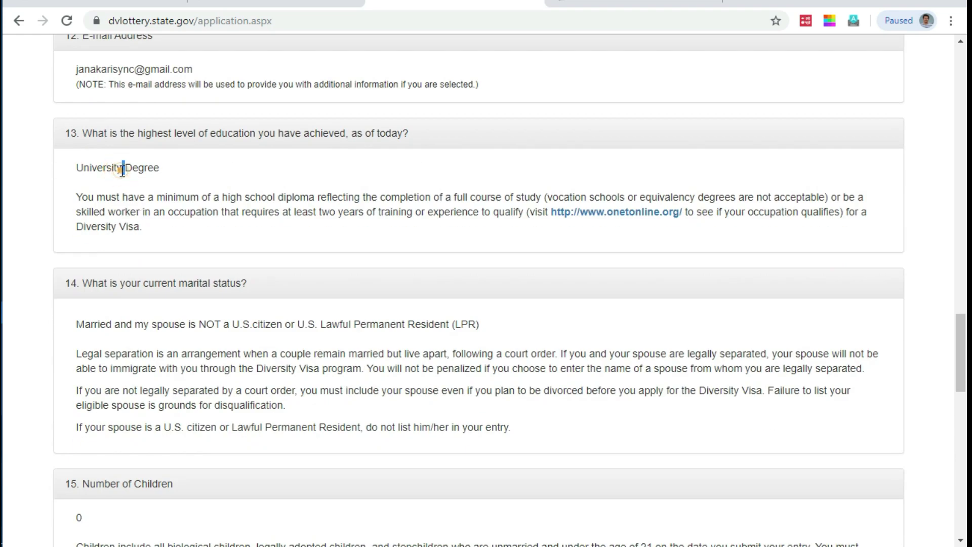
{"action": "scroll", "coordinate": [211, 187], "scroll_direction": "down", "scroll_amount": 3}
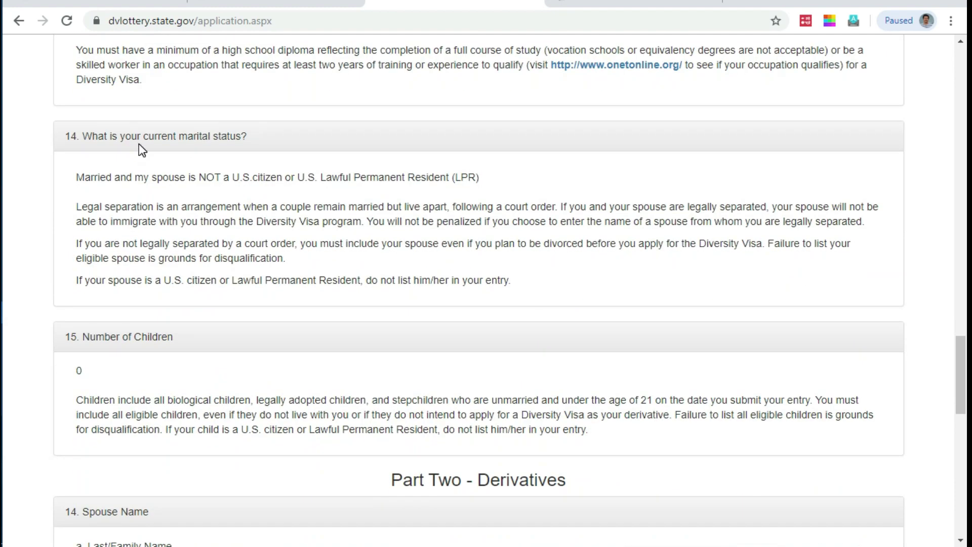
{"action": "scroll", "coordinate": [229, 138], "scroll_direction": "down", "scroll_amount": 3}
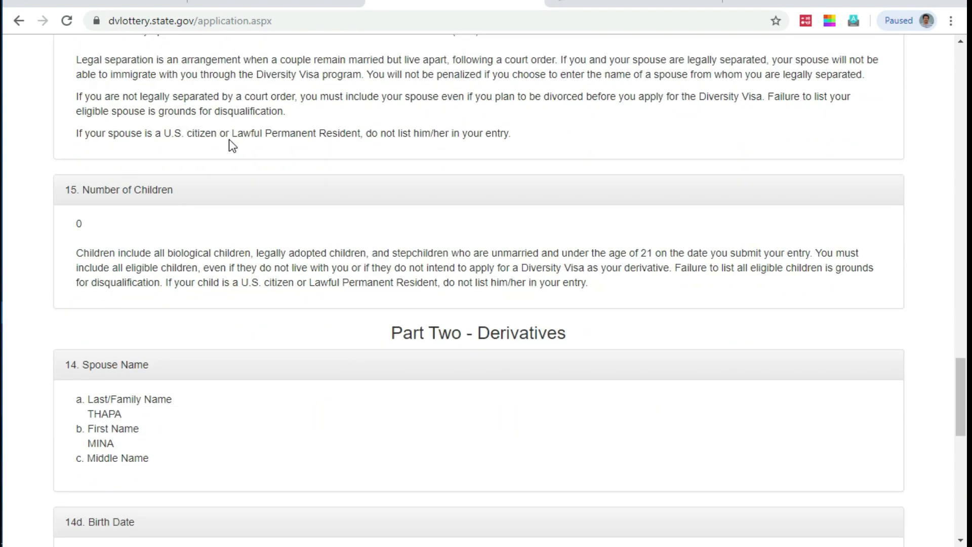
{"action": "scroll", "coordinate": [156, 114], "scroll_direction": "down", "scroll_amount": 3}
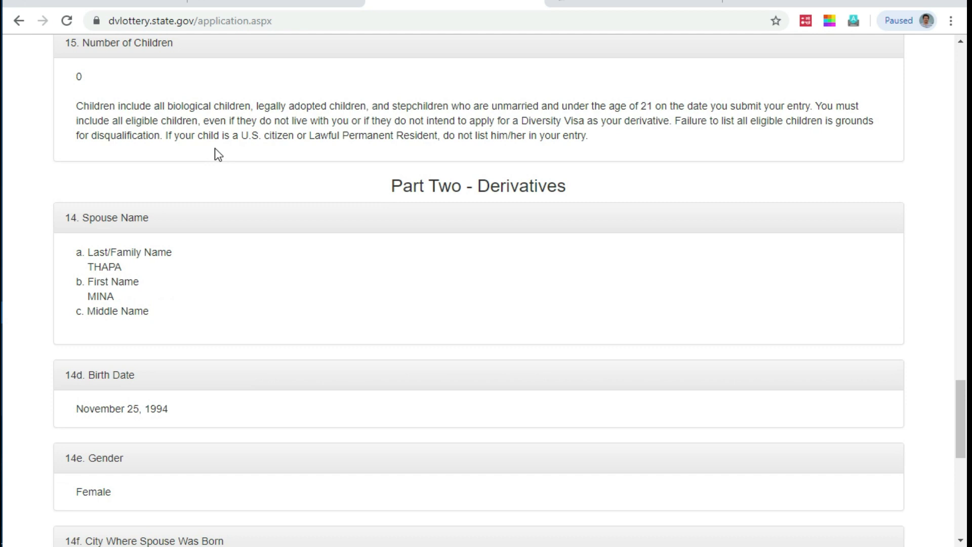
{"action": "scroll", "coordinate": [124, 253], "scroll_direction": "down", "scroll_amount": 6}
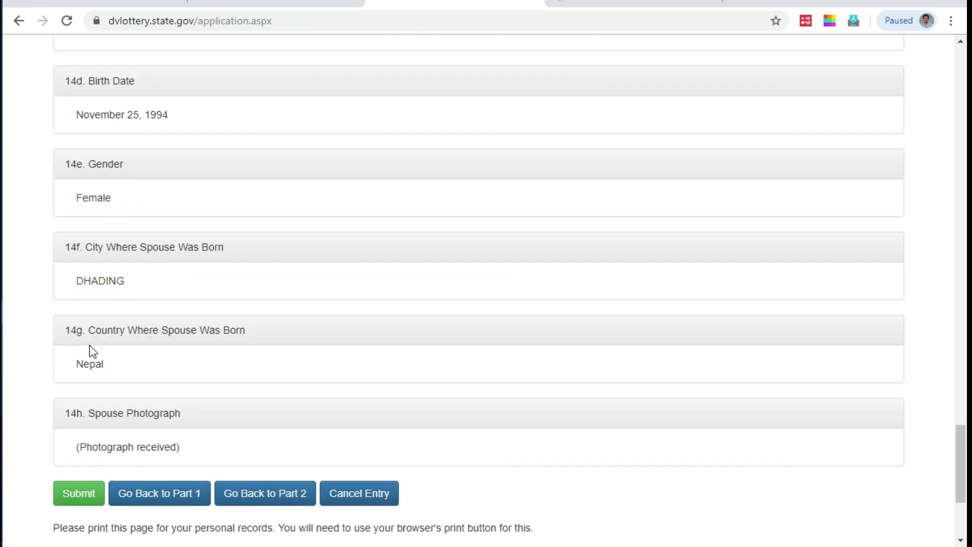
{"action": "scroll", "coordinate": [103, 348], "scroll_direction": "down", "scroll_amount": 3}
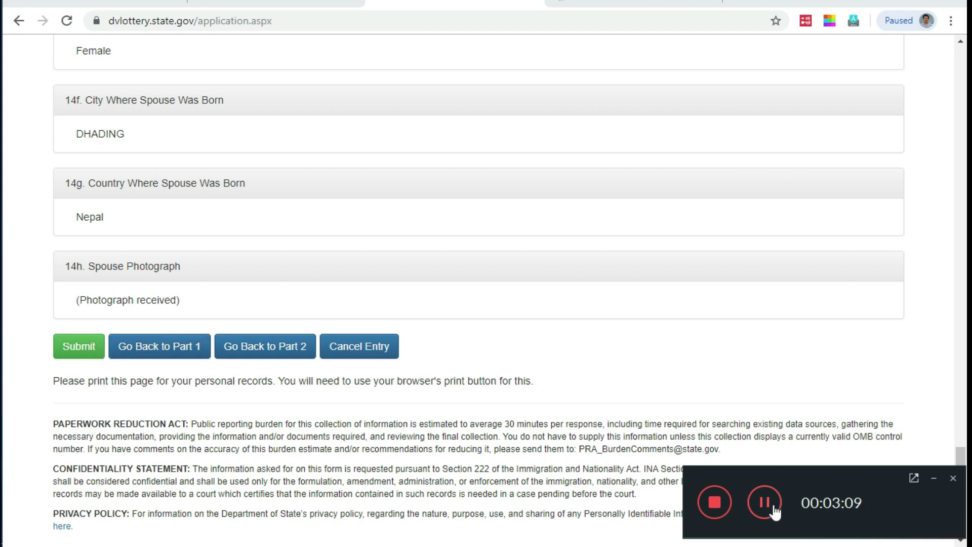
Step: Submit the DV-2021 entry and highlight the entrant name, confirmation number and signature rows
{"action": "left_click", "coordinate": [78, 346]}
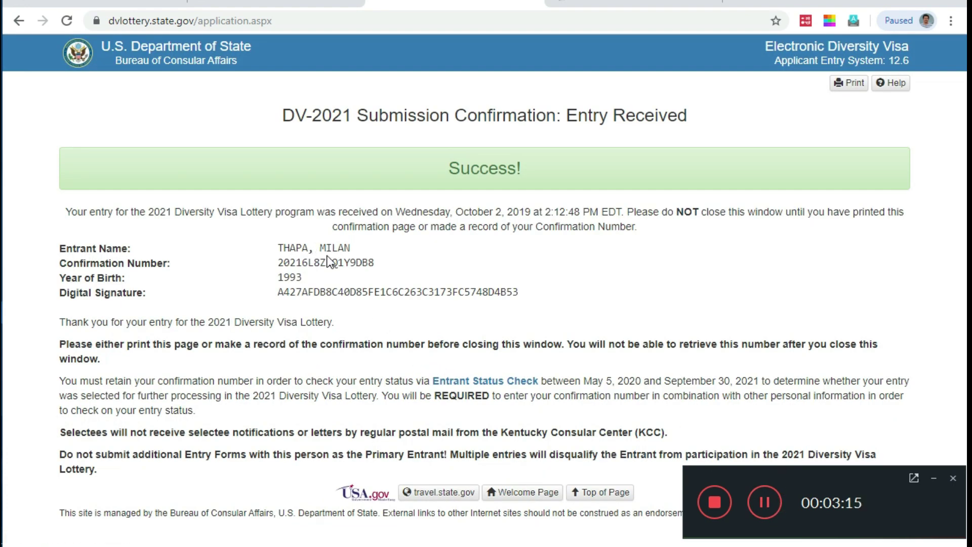
{"action": "double_click", "coordinate": [60, 248]}
{"action": "mouse_move", "coordinate": [137, 254]}
{"action": "left_mouse_down"}
{"action": "mouse_move", "coordinate": [377, 298]}
{"action": "mouse_move", "coordinate": [515, 307]}
{"action": "left_mouse_up"}
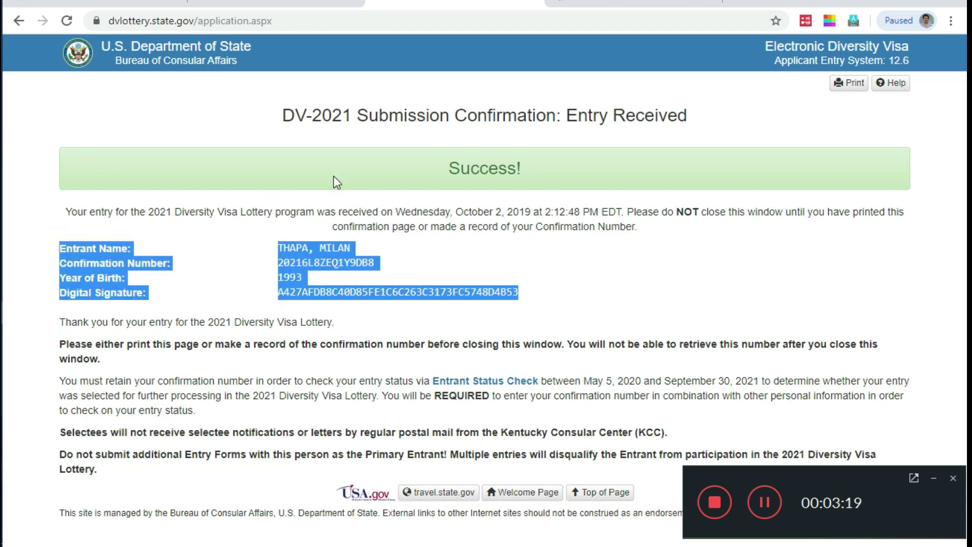
Step: Highlight the confirmation page title and the word Success in the banner
{"action": "left_click_drag", "start_coordinate": [283, 116], "coordinate": [407, 120]}
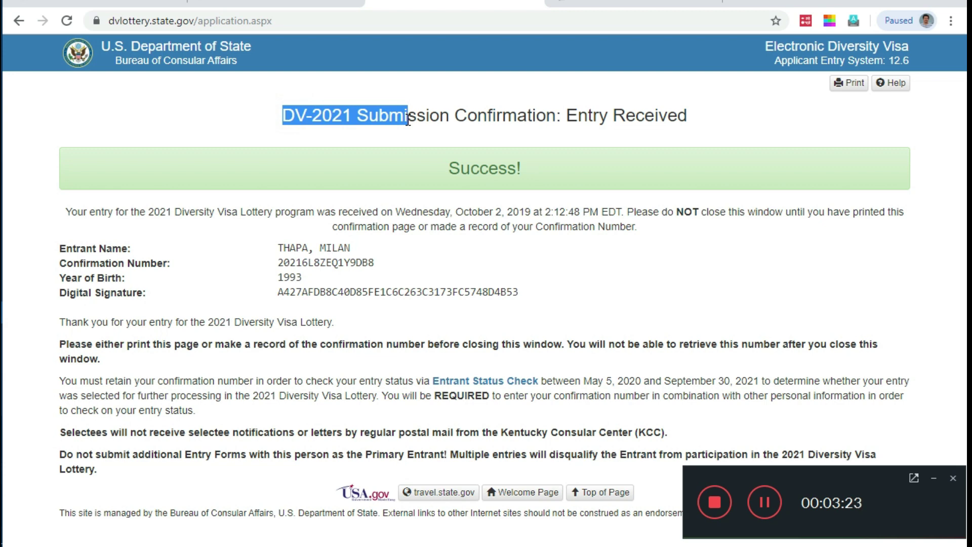
{"action": "left_click_drag", "start_coordinate": [408, 120], "coordinate": [694, 124]}
{"action": "double_click", "coordinate": [482, 161]}
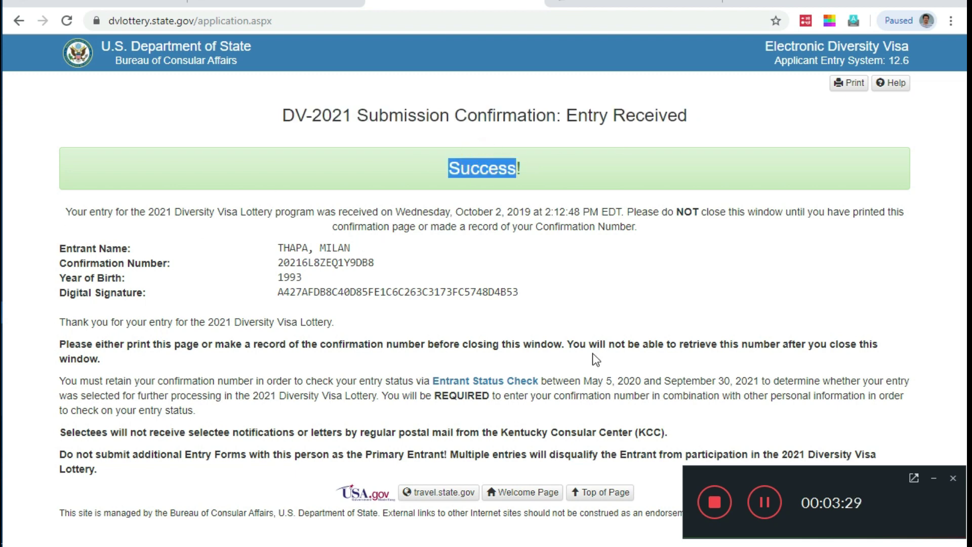
{"action": "left_click", "coordinate": [933, 477]}
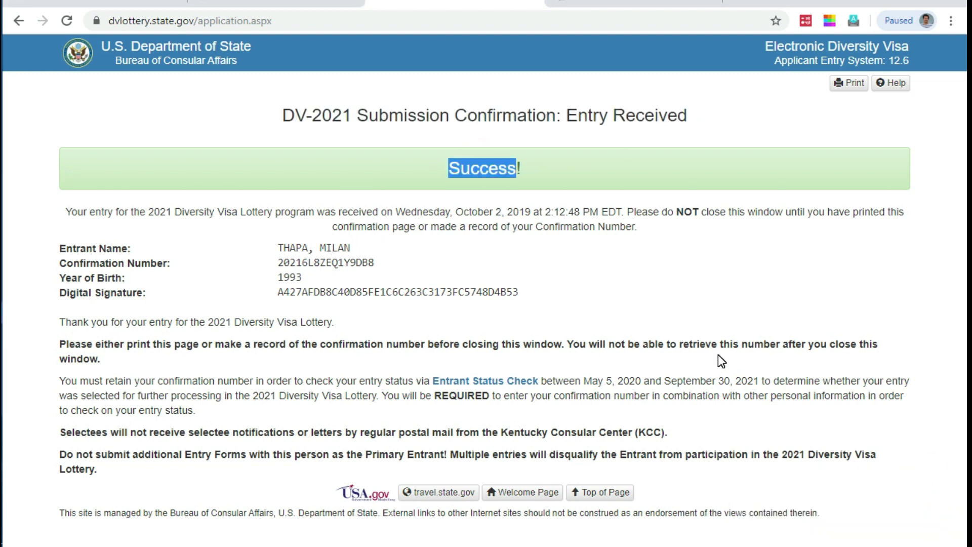
{"action": "key", "text": "Print"}
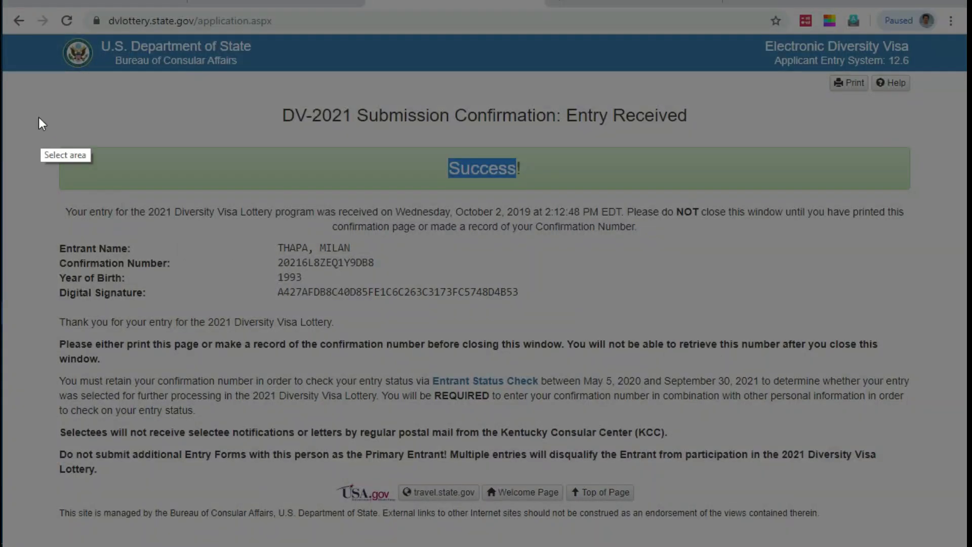
Step: Screenshot the confirmation page, then print it to PDF in the DV -2021 folder
{"action": "left_click_drag", "start_coordinate": [3, 32], "coordinate": [963, 542]}
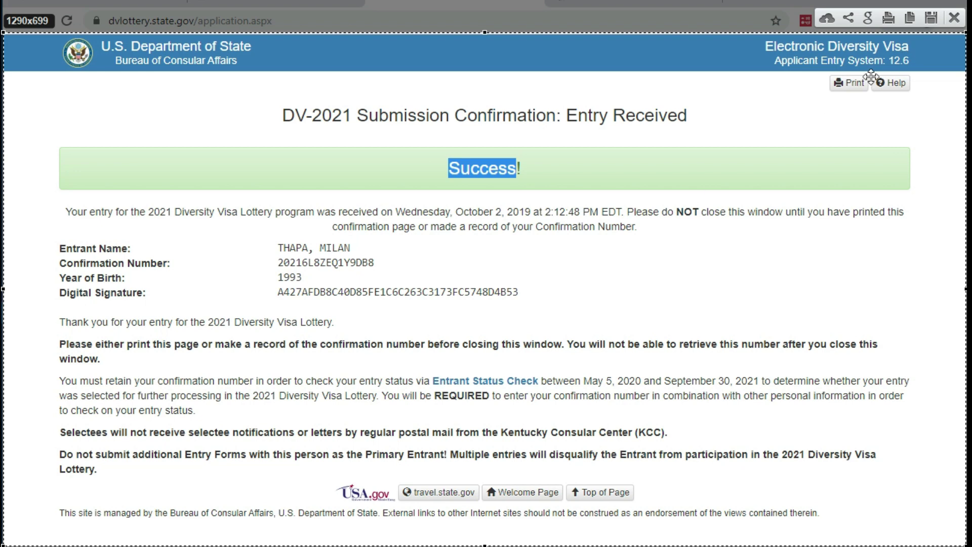
{"action": "left_click", "coordinate": [954, 18]}
{"action": "left_click", "coordinate": [865, 83]}
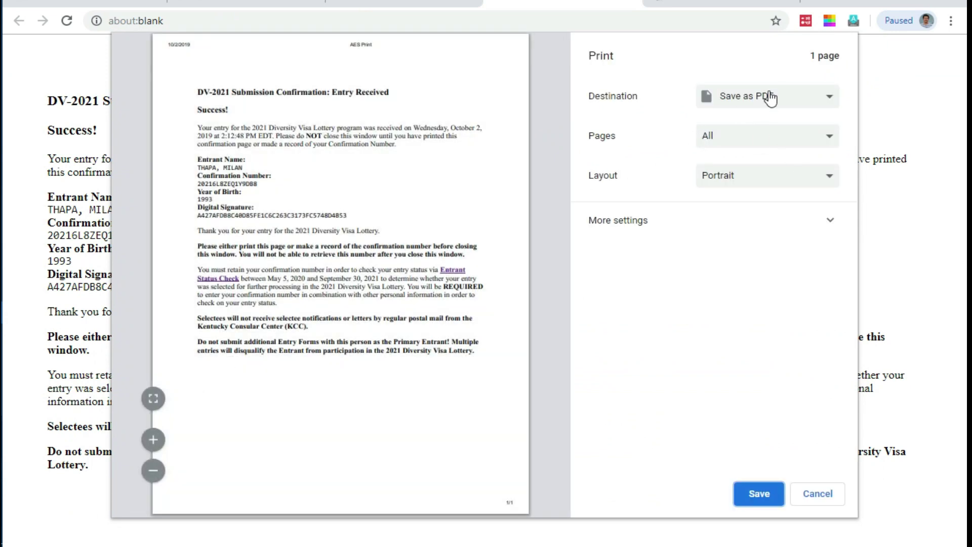
{"action": "left_click", "coordinate": [757, 494]}
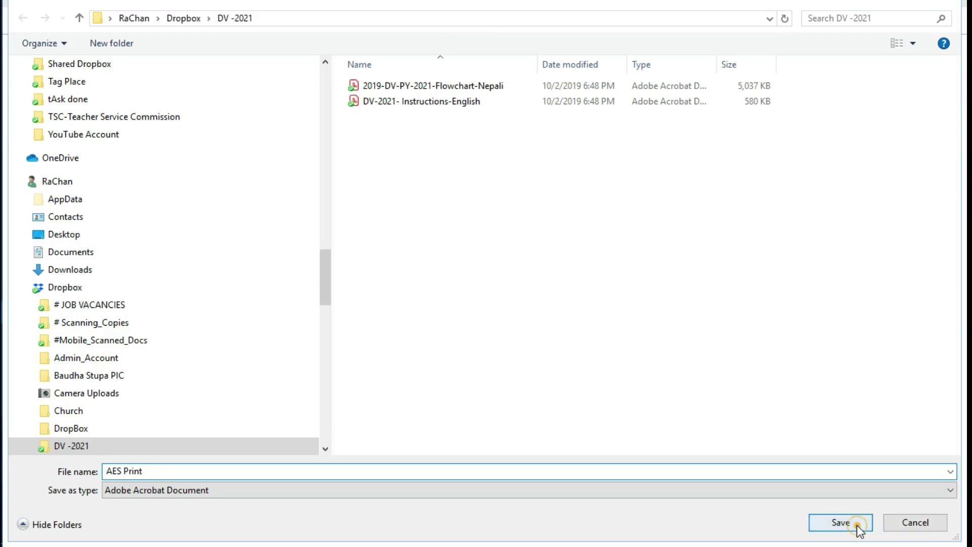
{"action": "left_click", "coordinate": [854, 523]}
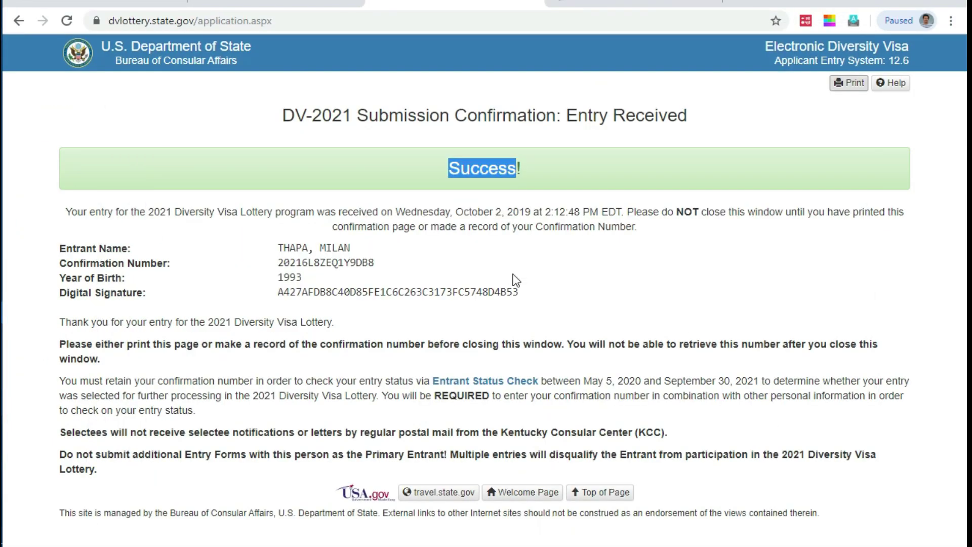